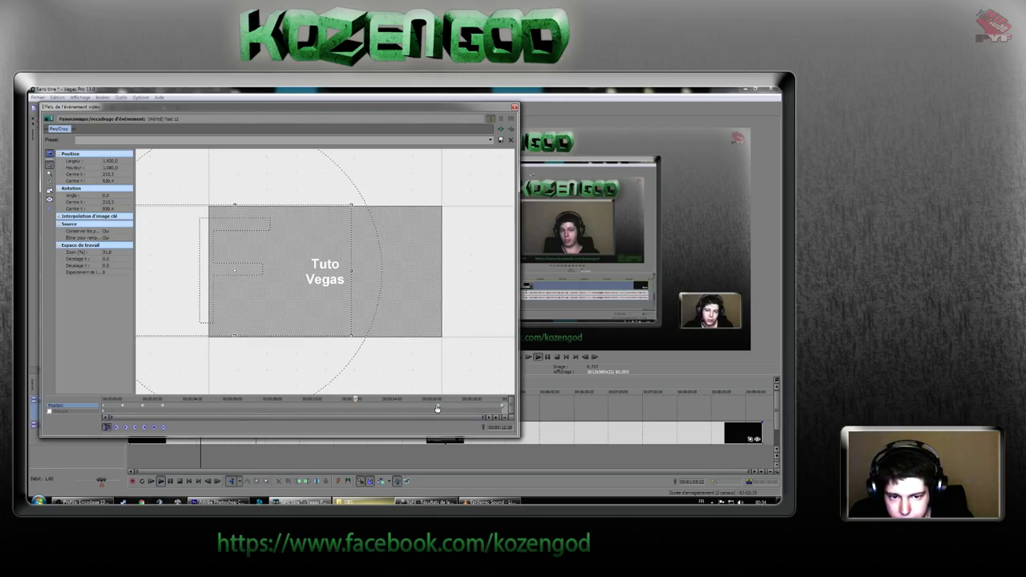
Move the "Tuto Vegas" title's late position keyframe to about 4 seconds in Pan/Crop, then close the editor.
drag(437, 408, 180, 408)
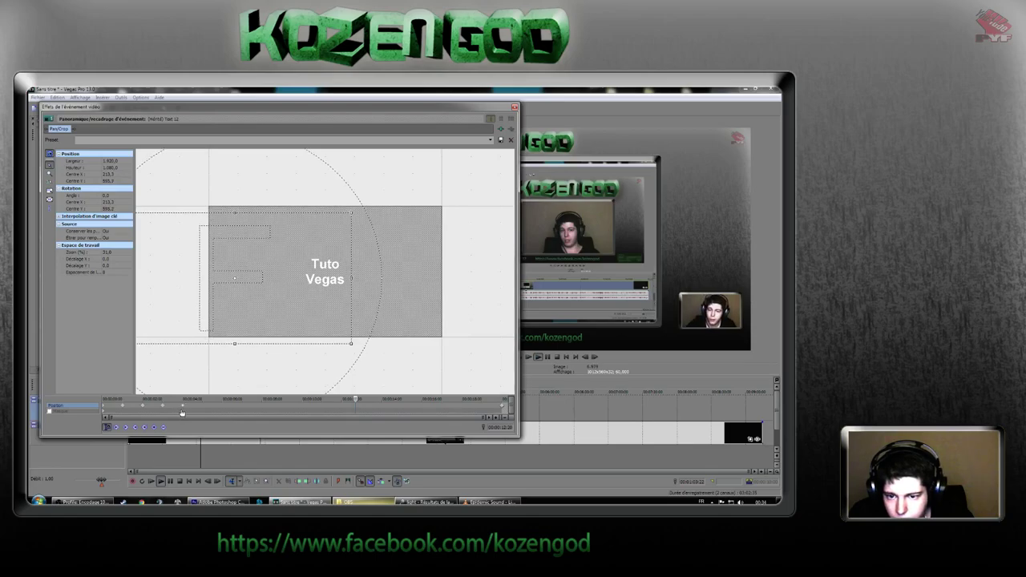
right_click(182, 406)
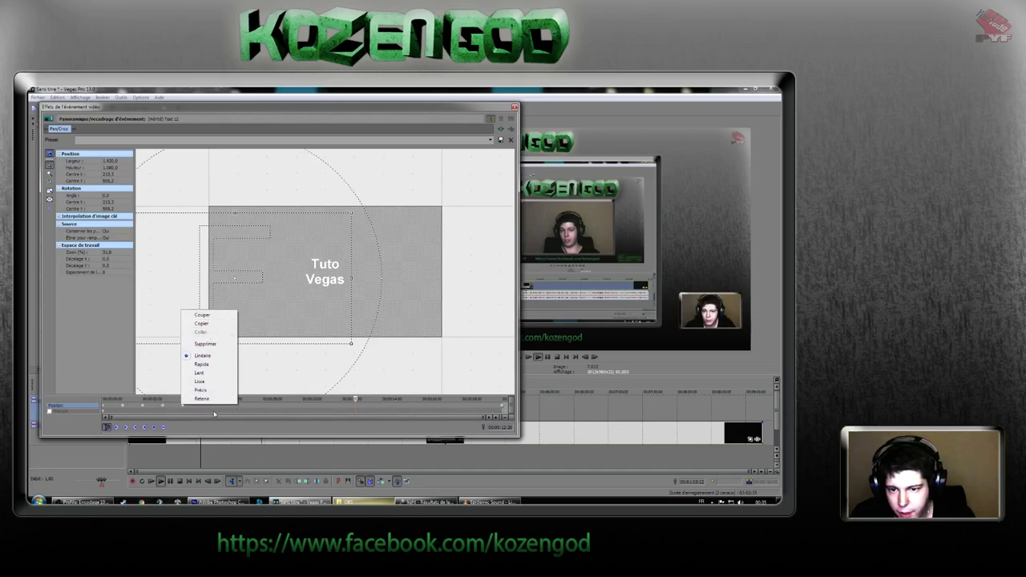
click(214, 413)
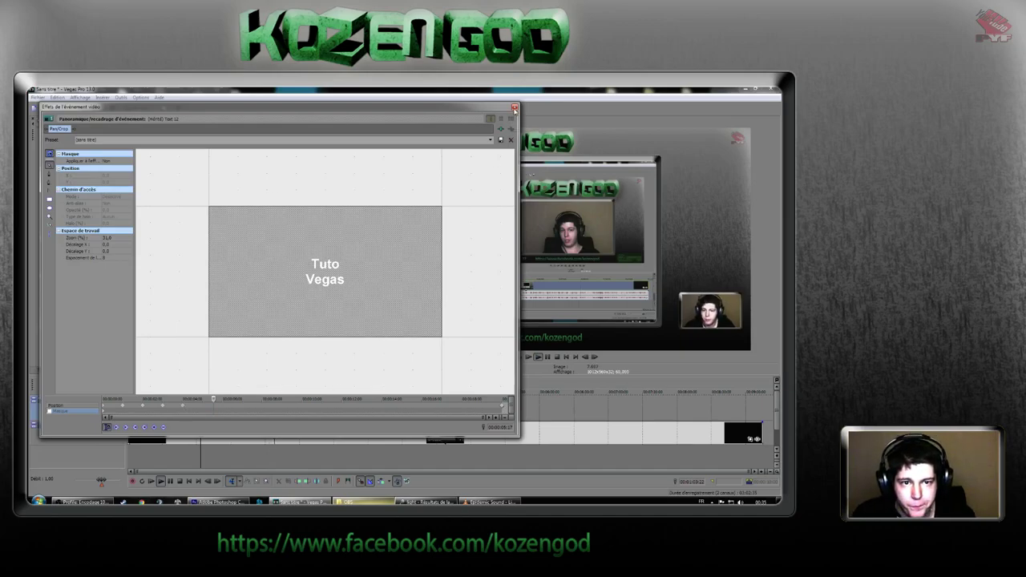
click(514, 107)
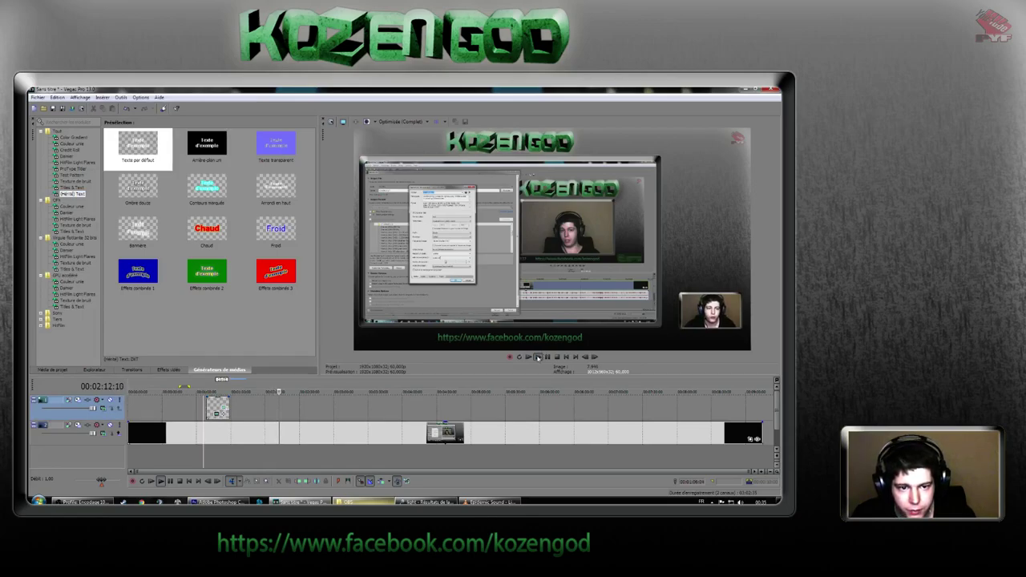
Preview the animated "Tuto Vegas" title over the video and stop playback.
click(539, 358)
key(space)
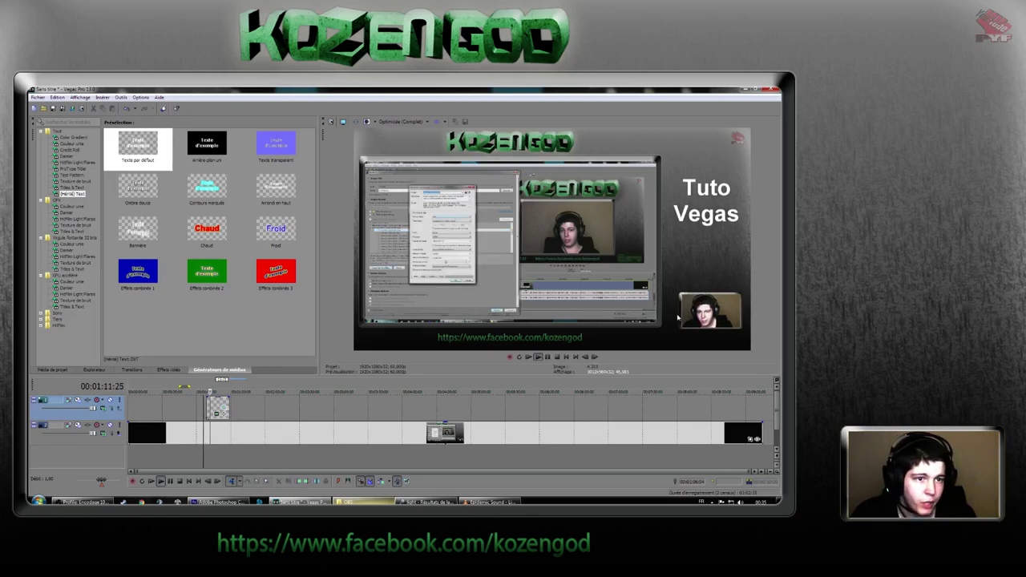
click(557, 358)
Delete the "Tuto Vegas" title and put a default legacy text event on the upper video track in its place.
click(219, 409)
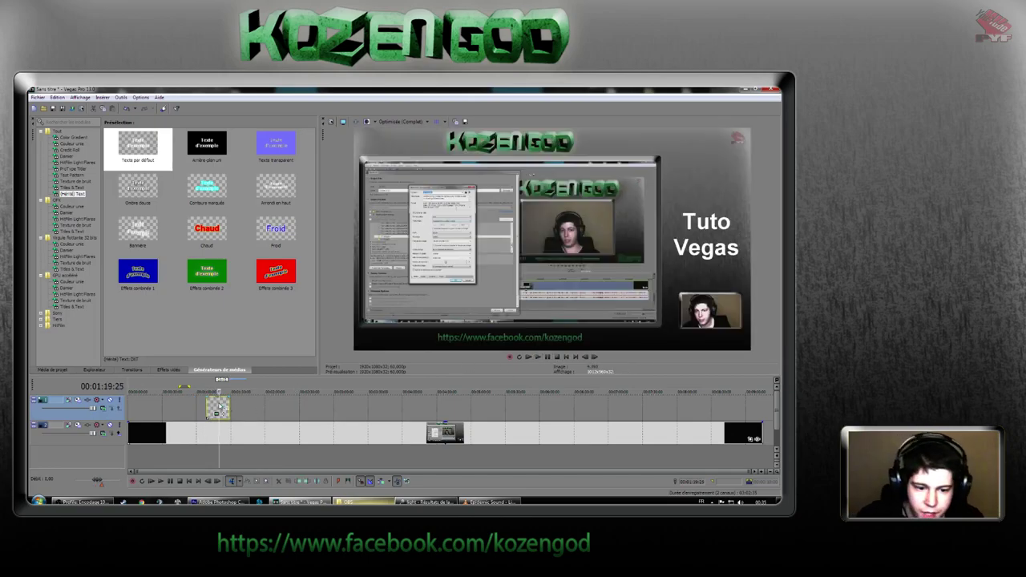
key(Delete)
drag(138, 146, 224, 408)
drag(222, 341, 332, 414)
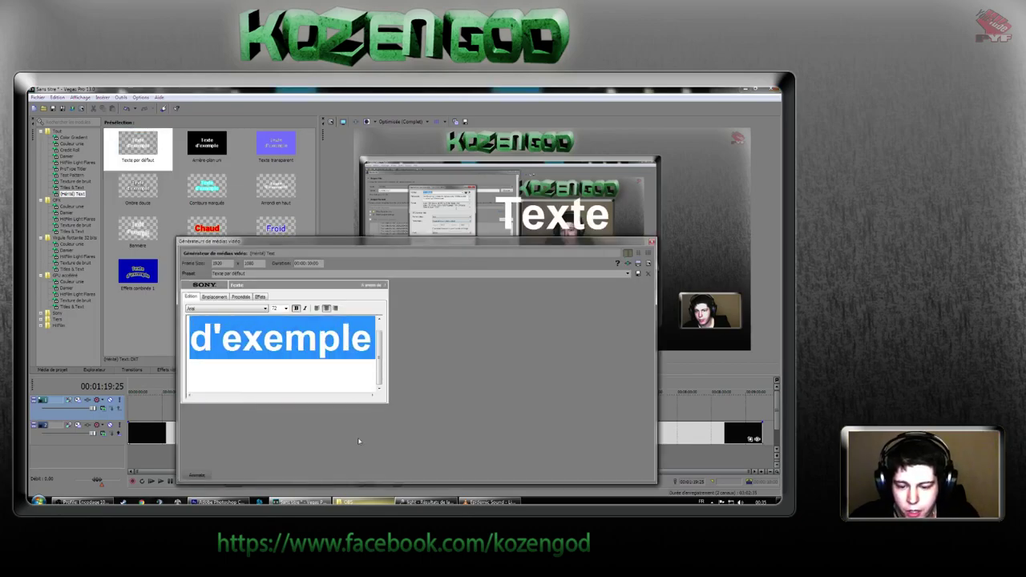
Replace the sample text with "Apres 12 Crash serveur ..." at font size 24 and close the text generator.
text(Apres 2)
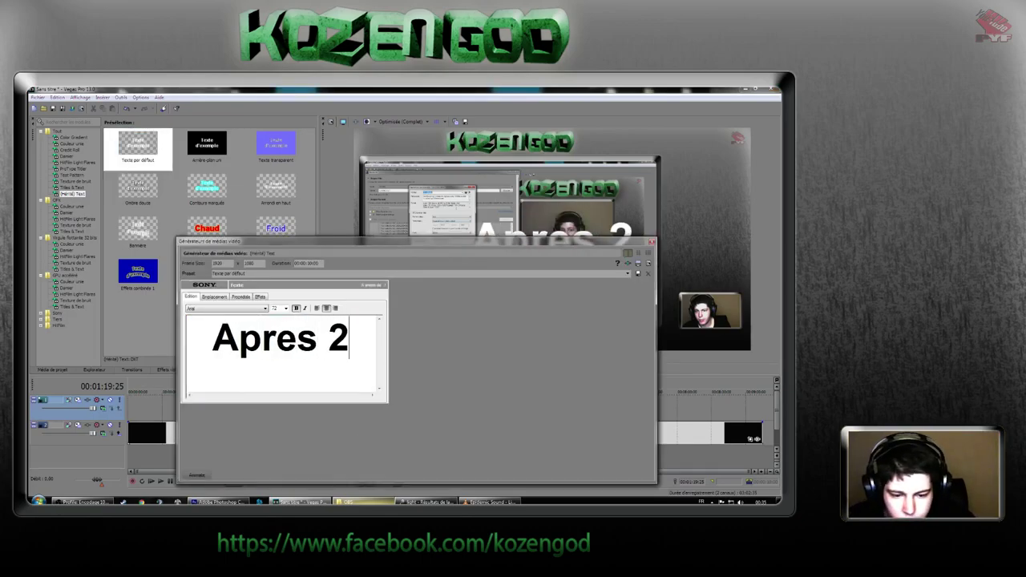
key(BackSpace)
text(12)
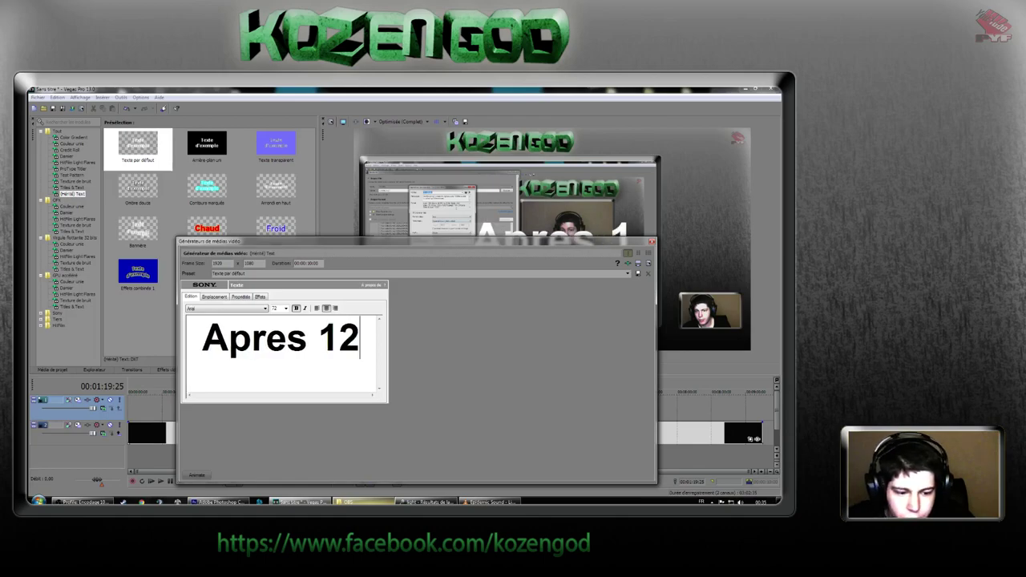
text( Crash serveur ...)
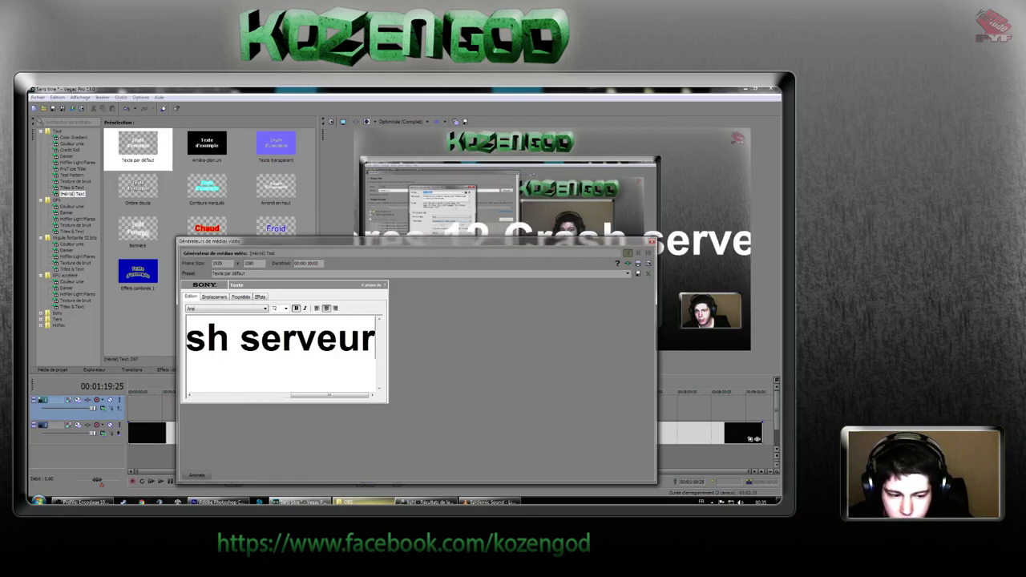
click(286, 308)
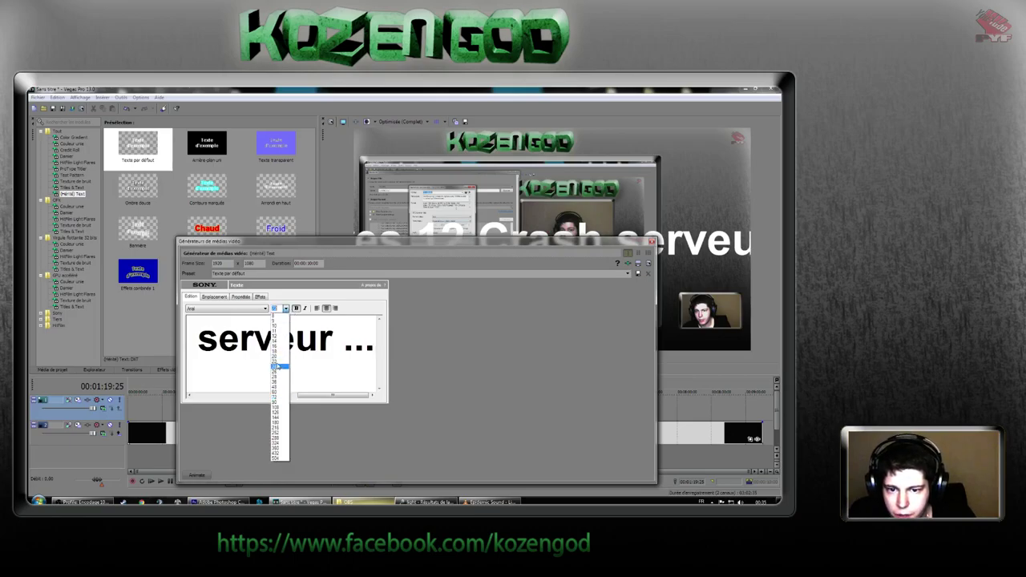
click(277, 363)
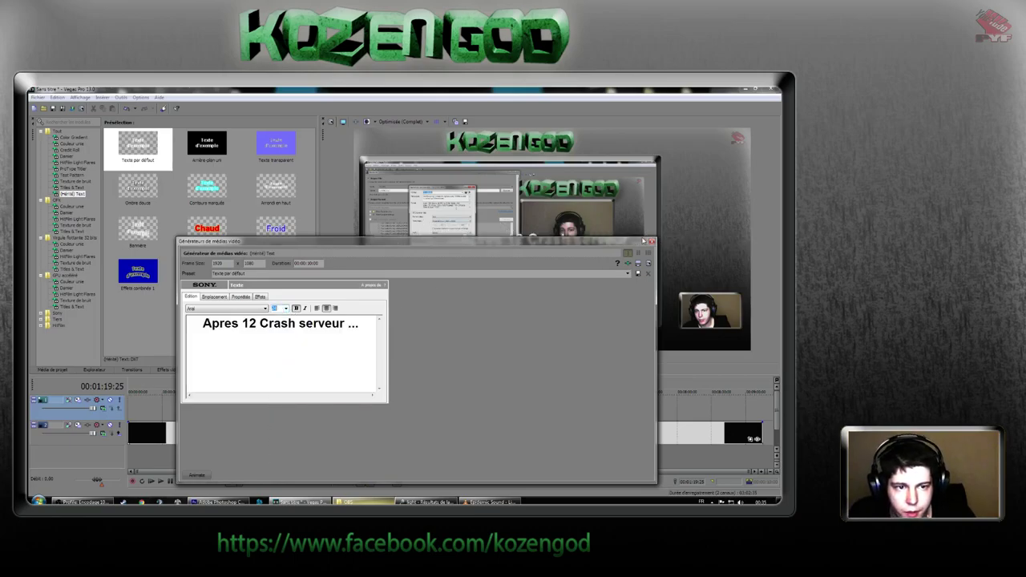
click(651, 240)
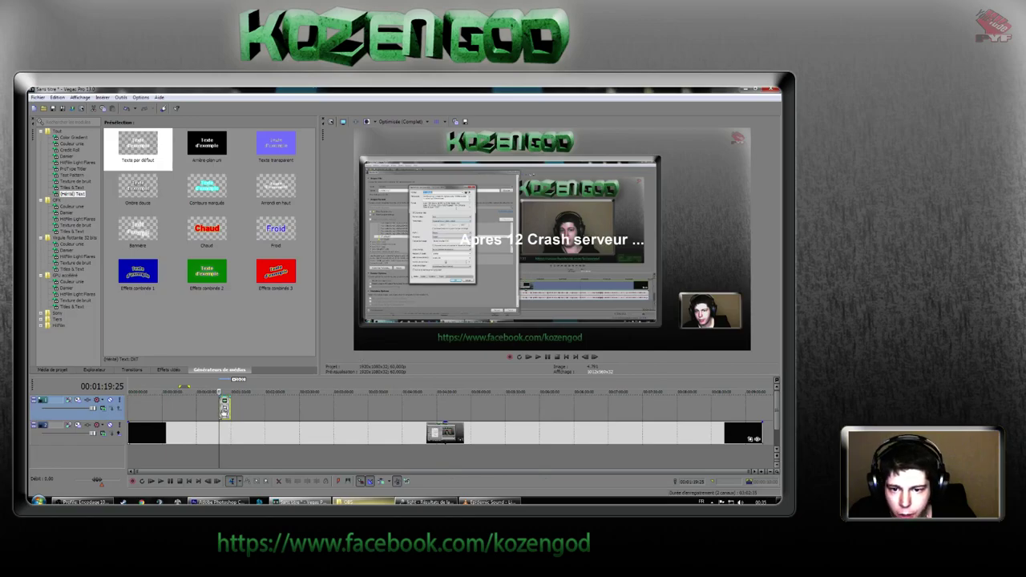
Reposition the "Apres 12 Crash serveur ..." title with Pan/Crop to the upper-right corner of the picture, beside the KOZENGOD logo.
click(225, 411)
drag(356, 251, 321, 220)
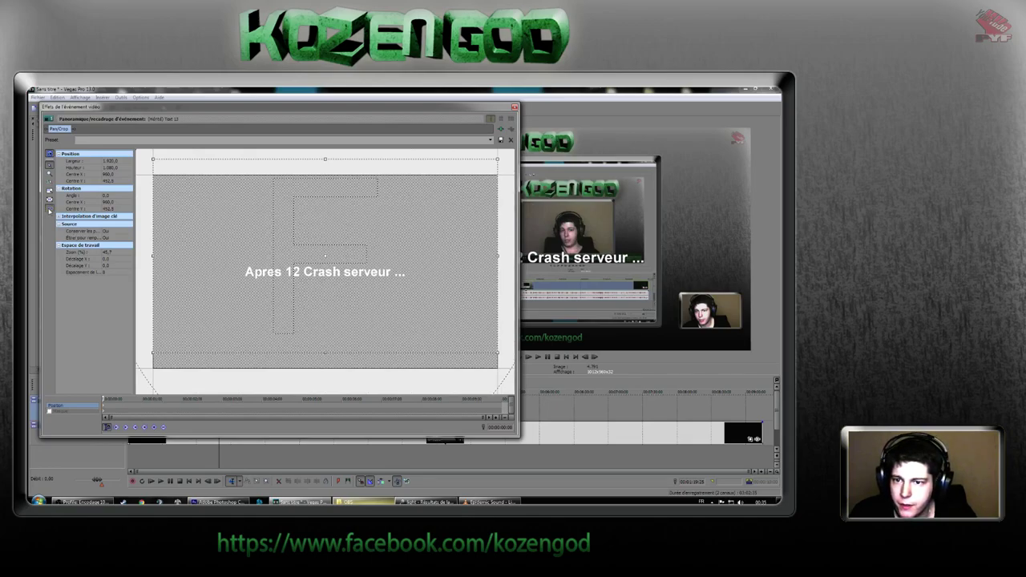
drag(340, 229, 239, 327)
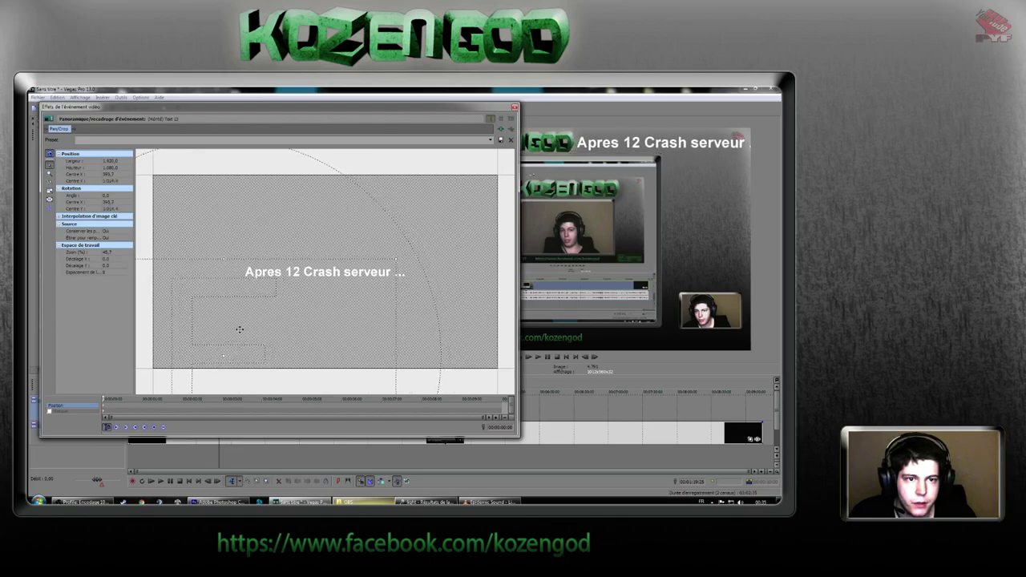
click(515, 107)
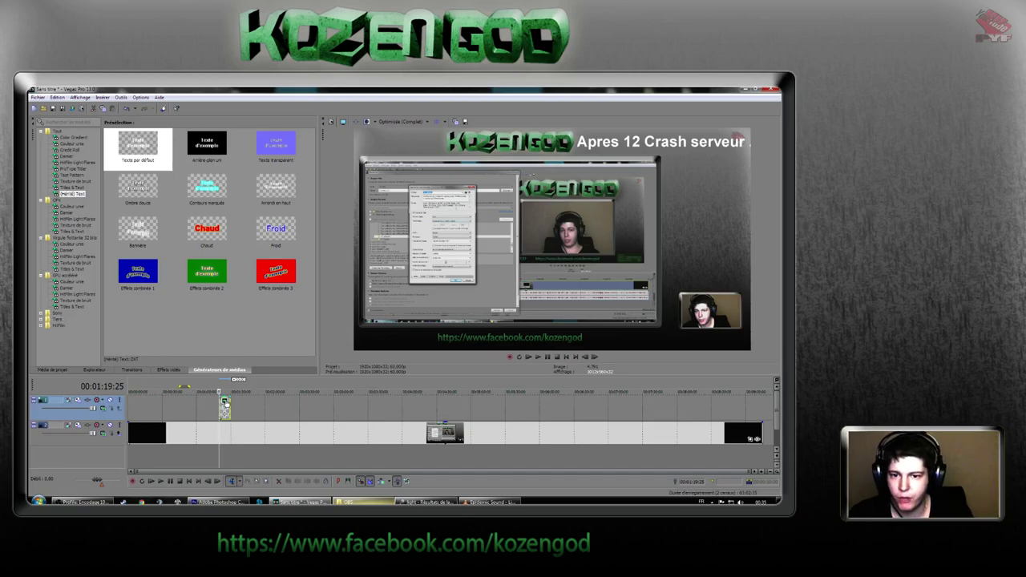
Lengthen the title event to about one minute and reduce its text to font size 16.
drag(224, 401, 286, 407)
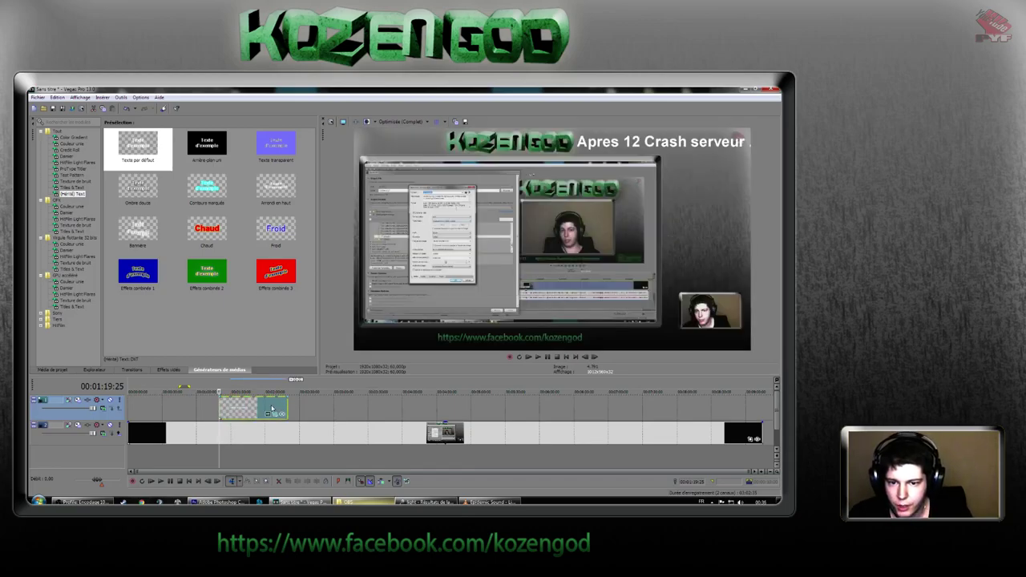
click(267, 414)
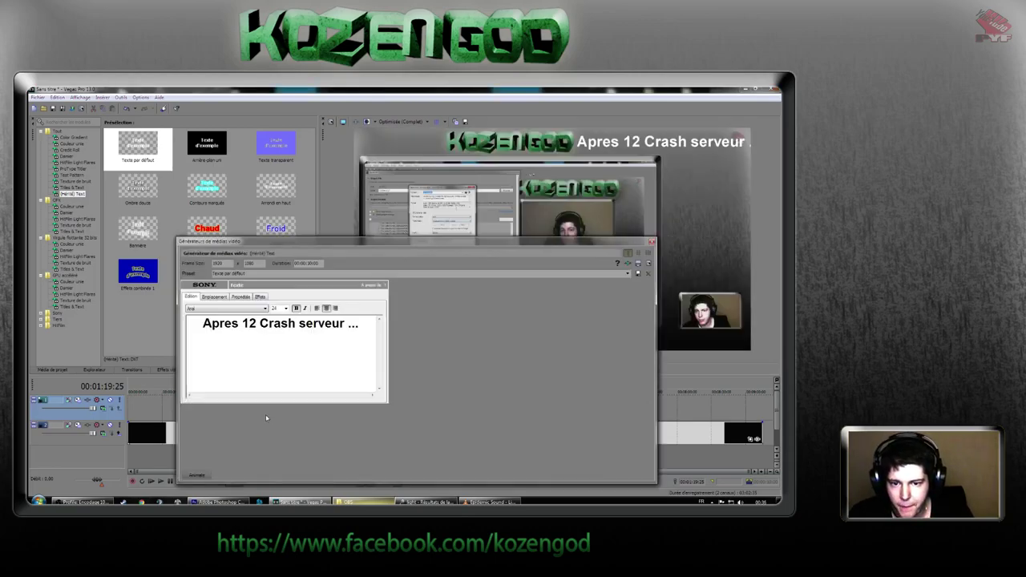
click(284, 310)
click(278, 360)
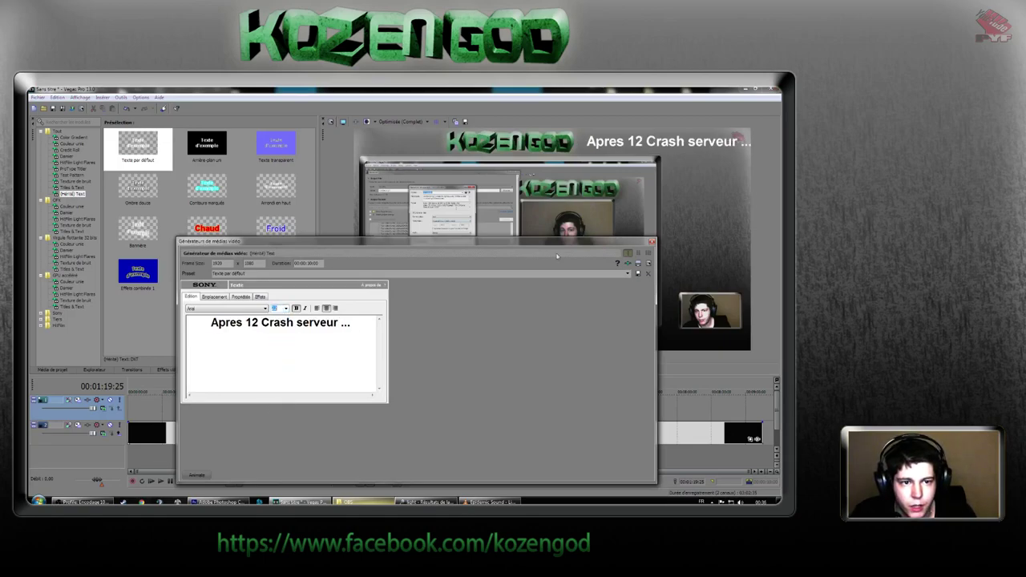
click(285, 309)
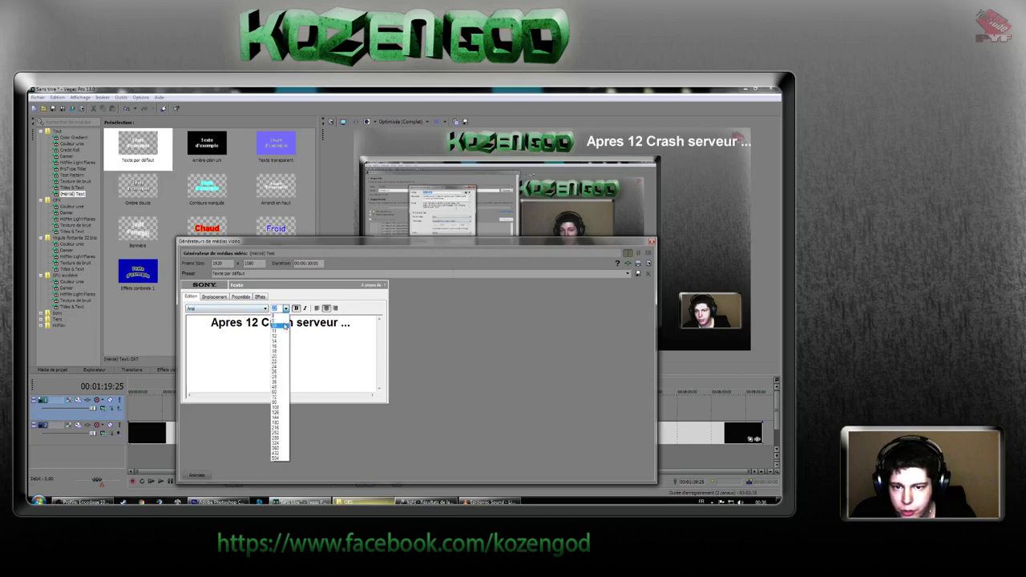
click(280, 344)
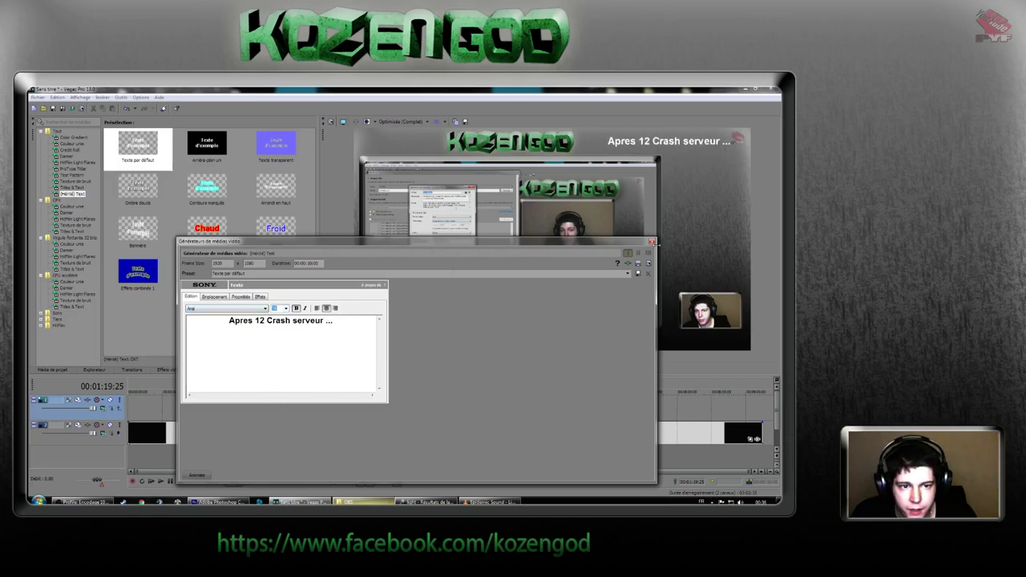
click(653, 242)
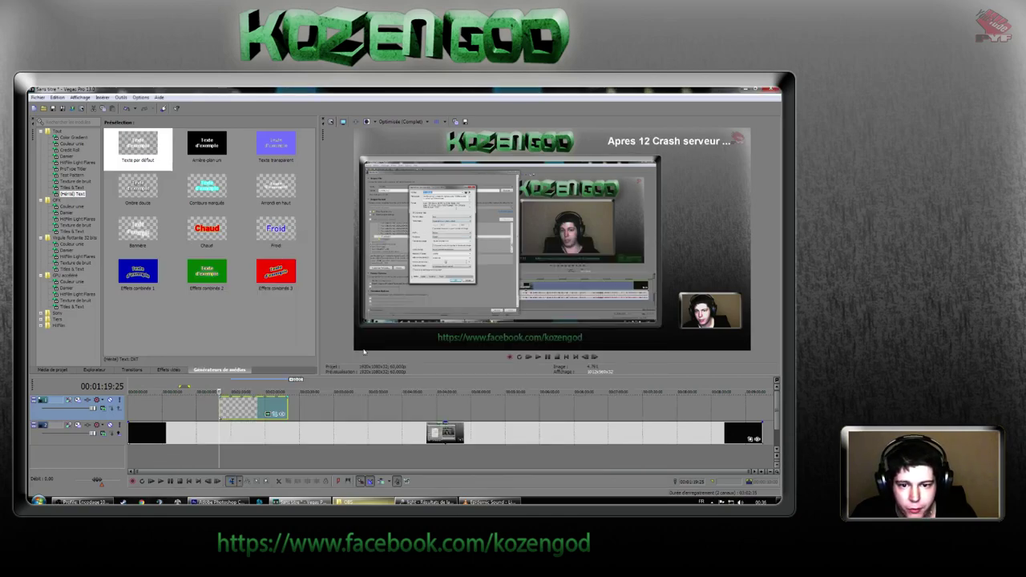
Shift the title slightly left with Pan/Crop so it clears the corner logo, keeping the rotation angle at 0.
click(274, 416)
drag(276, 237, 356, 239)
click(121, 195)
text(0)
key(Return)
drag(297, 337, 297, 336)
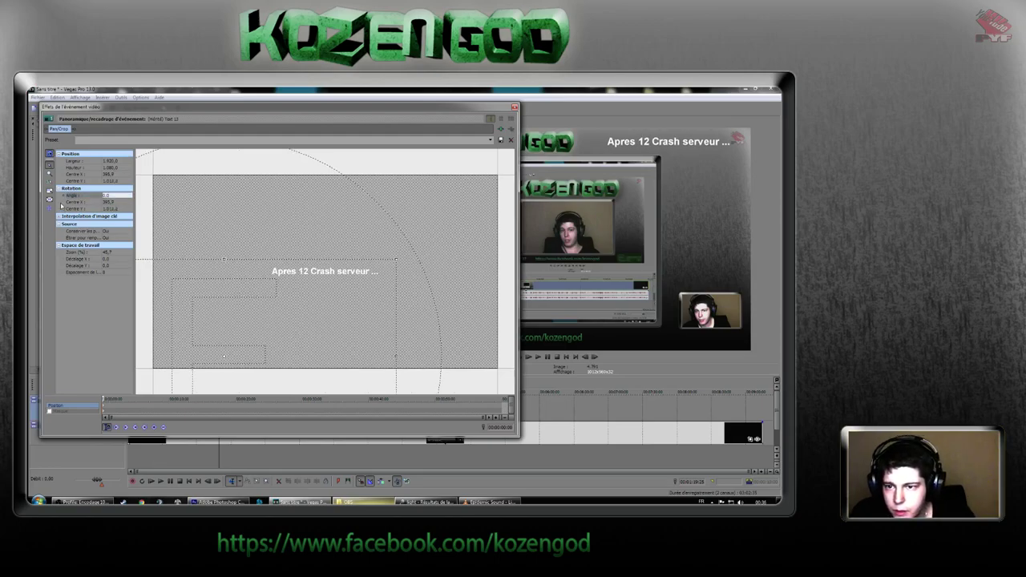
drag(304, 330, 317, 329)
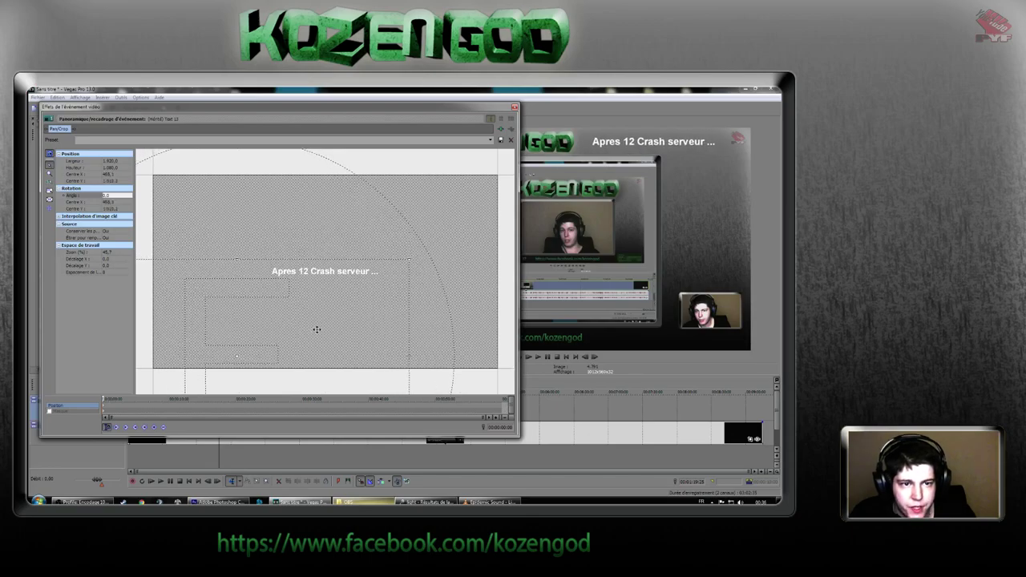
click(515, 107)
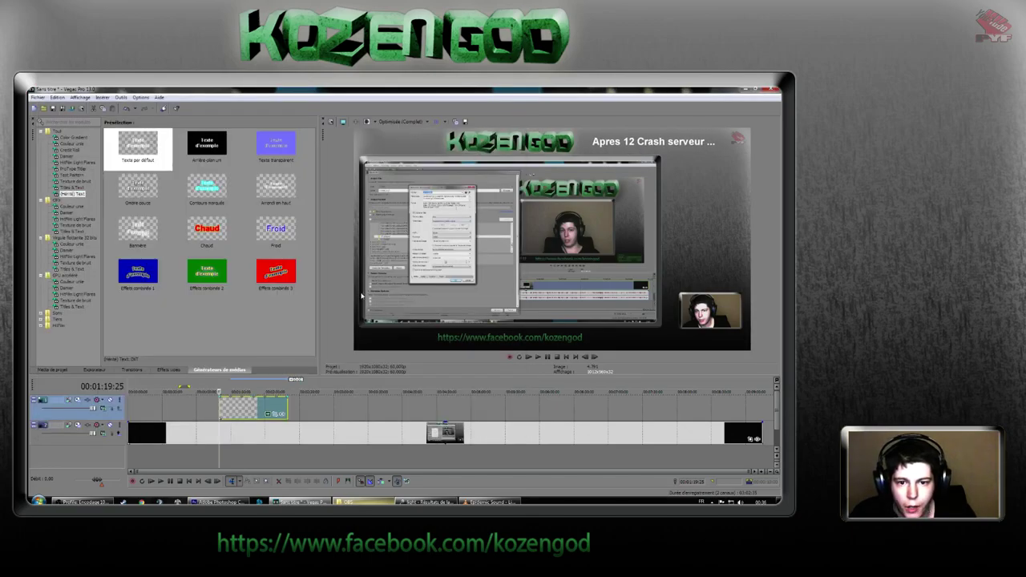
Play the video around the start and end of the title event to check when the text appears and disappears.
click(214, 414)
click(536, 359)
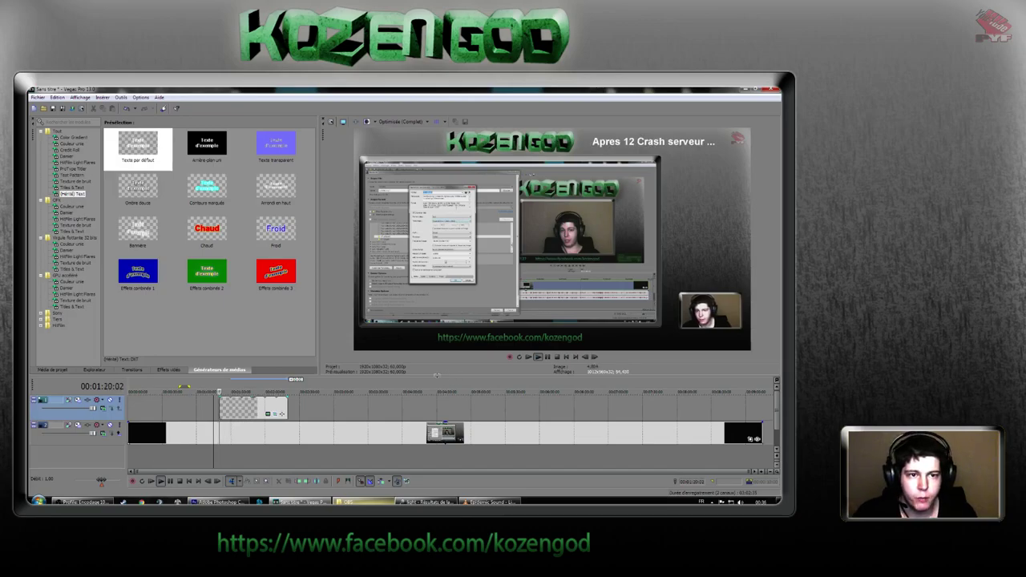
click(274, 411)
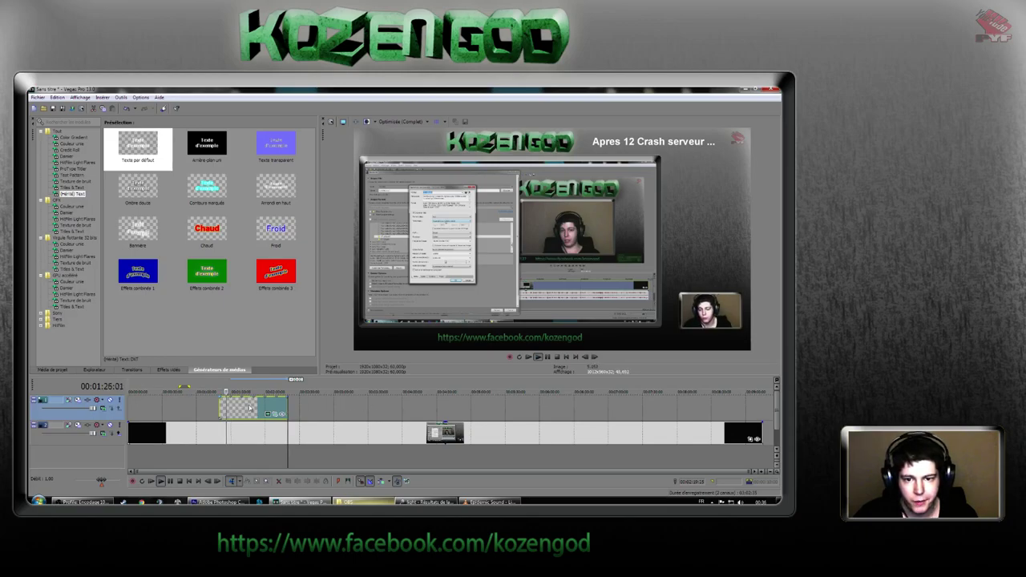
click(557, 356)
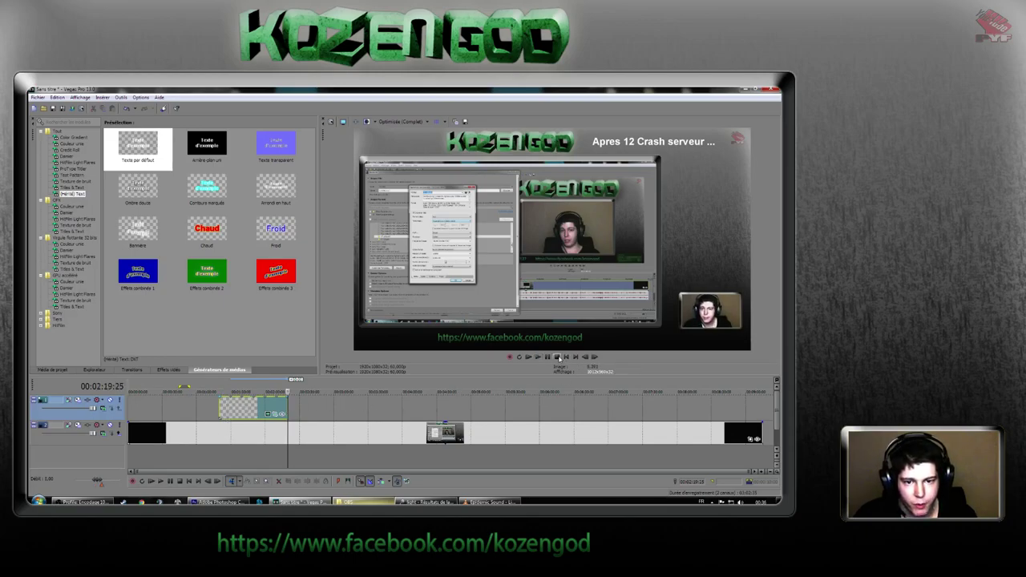
click(283, 407)
click(538, 357)
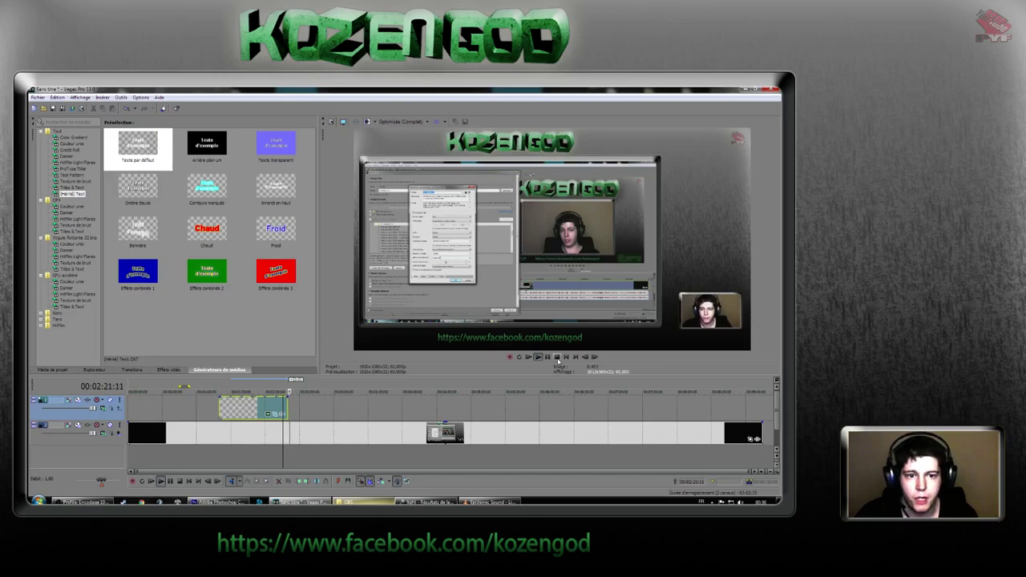
key(space)
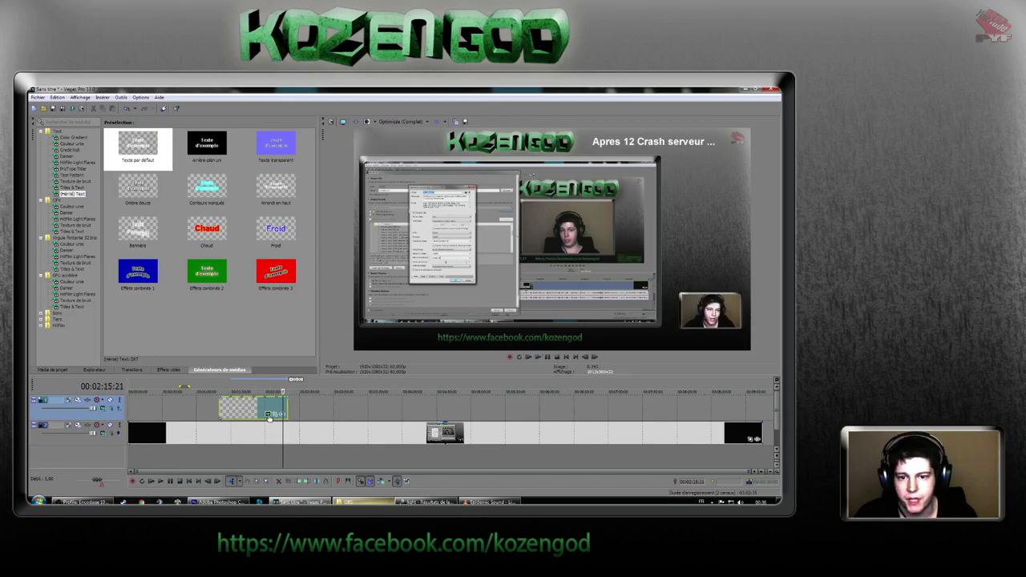
Enable the drawn outline in the title's text effects and set the outline colour to white (255, 255, 255).
click(270, 417)
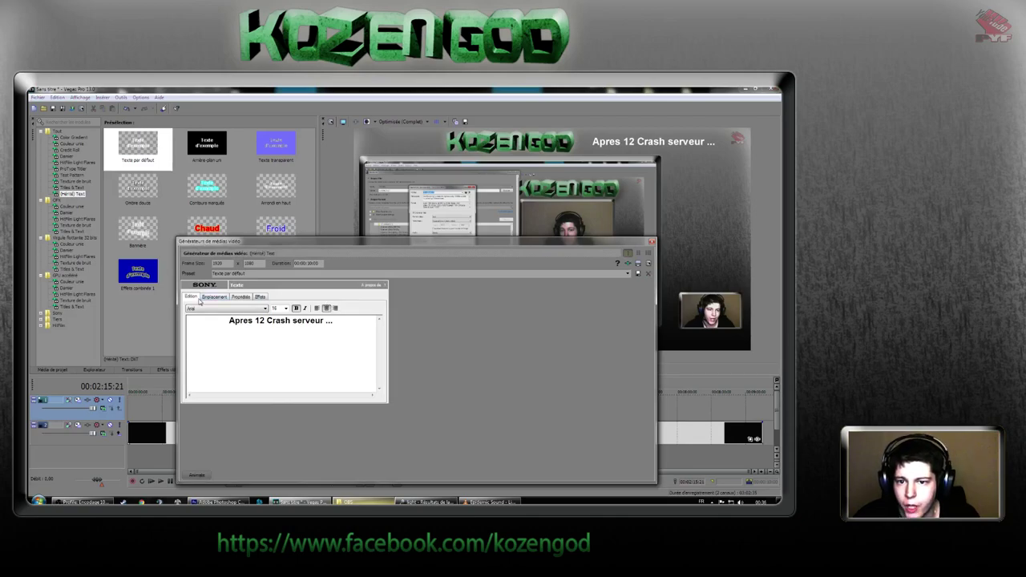
click(214, 296)
click(239, 296)
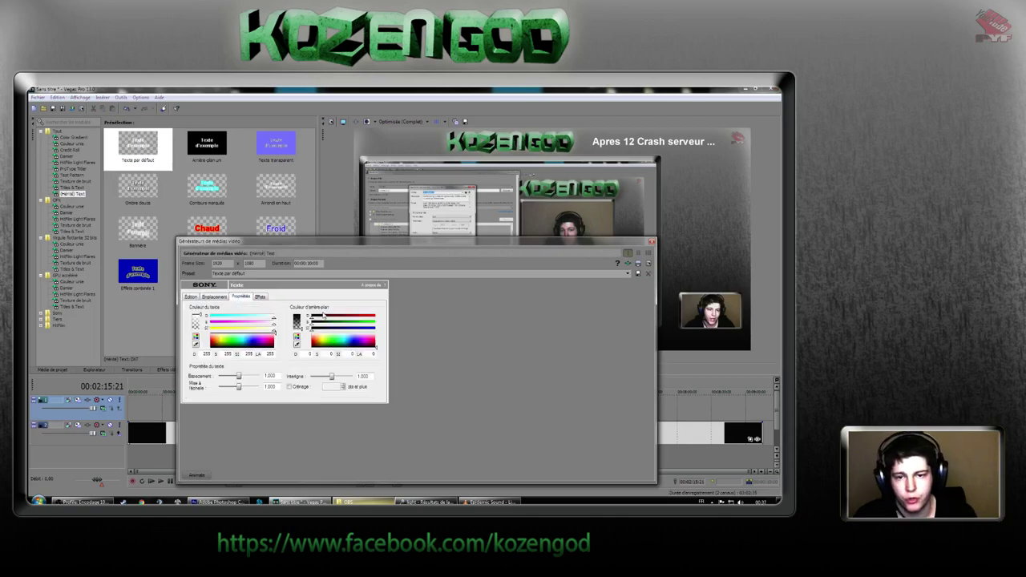
click(260, 296)
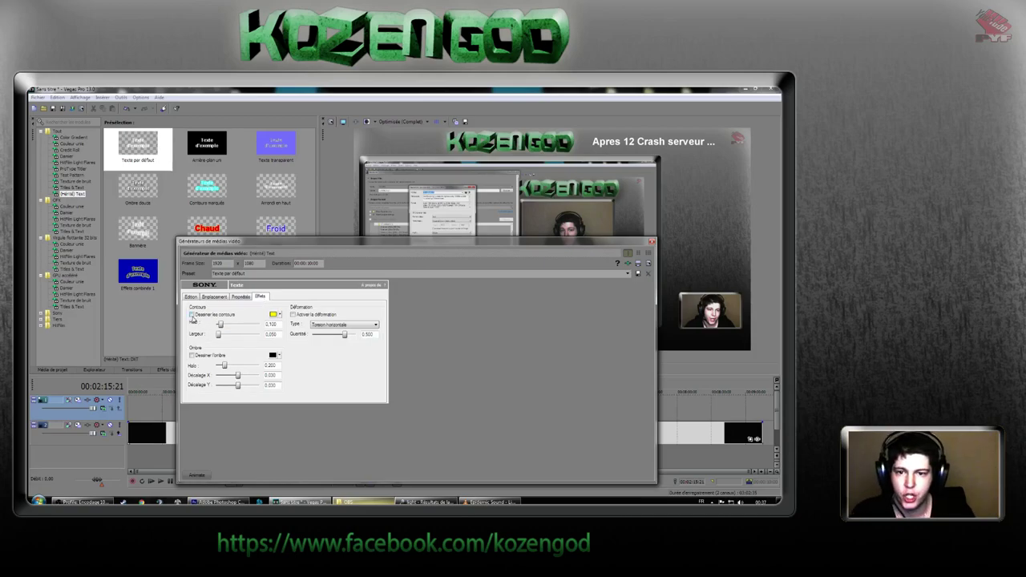
click(192, 314)
click(279, 315)
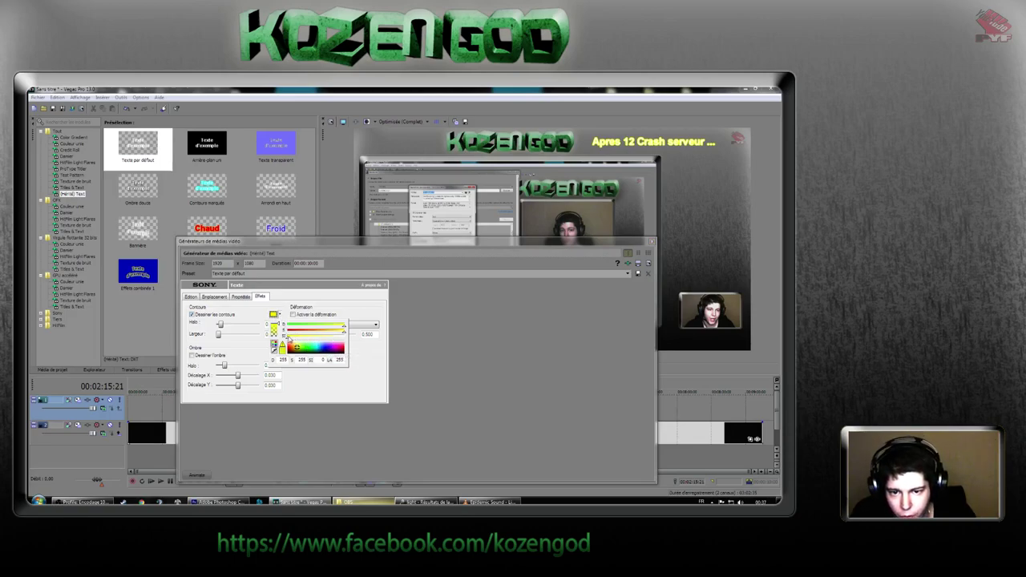
drag(287, 337, 355, 340)
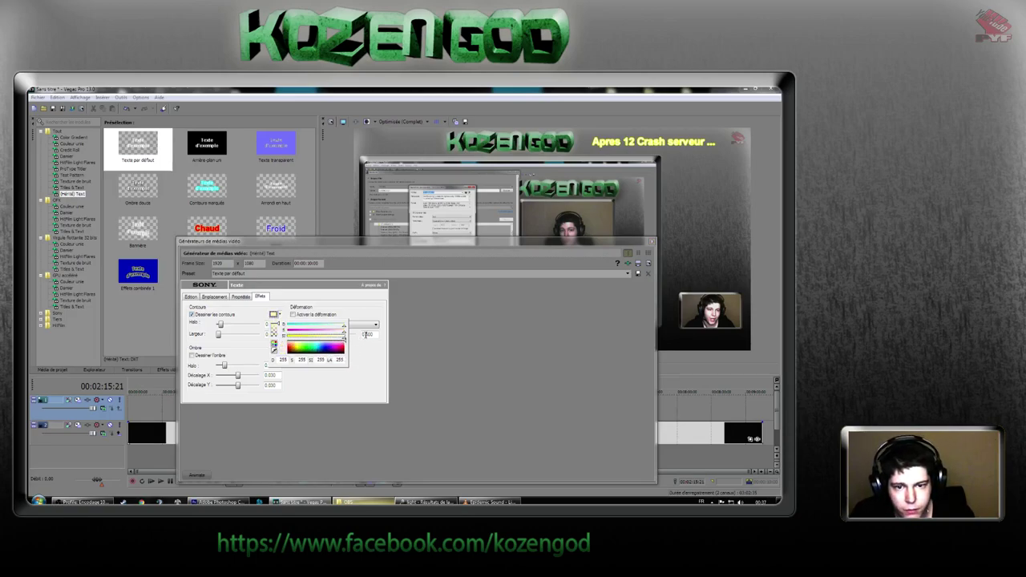
Set the title's outline colour to black and enable its drawn shadow.
click(371, 360)
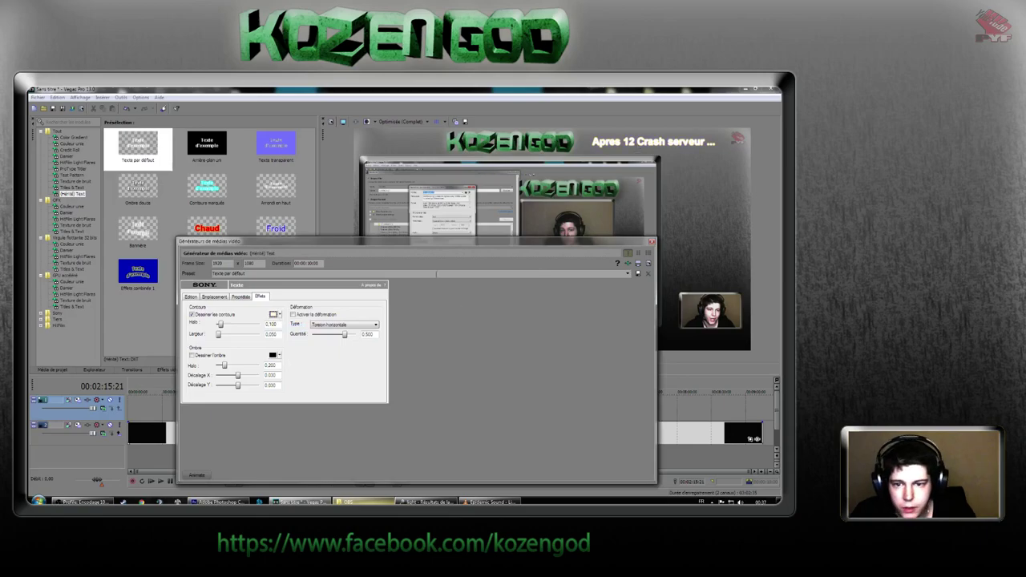
click(279, 315)
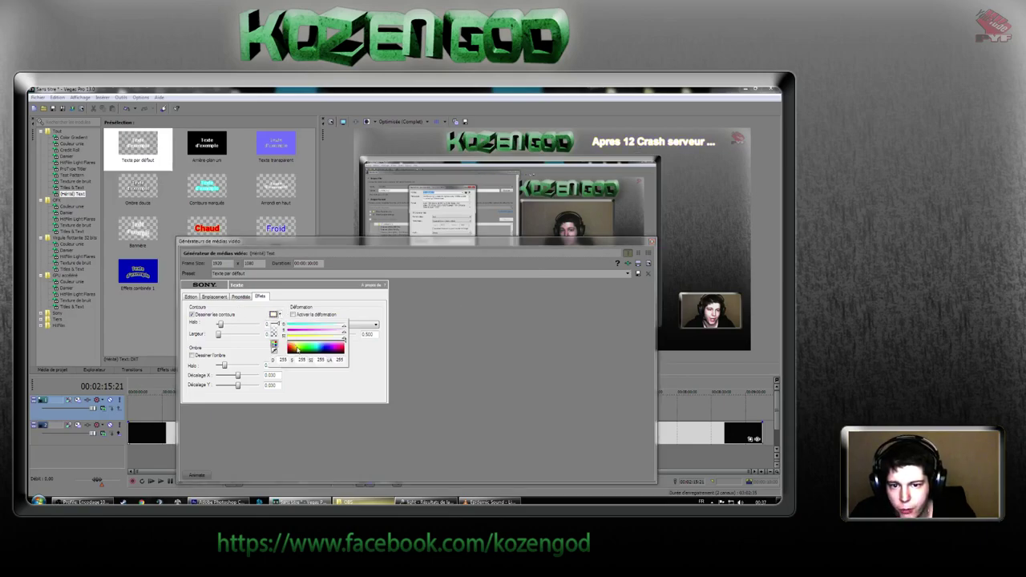
click(427, 349)
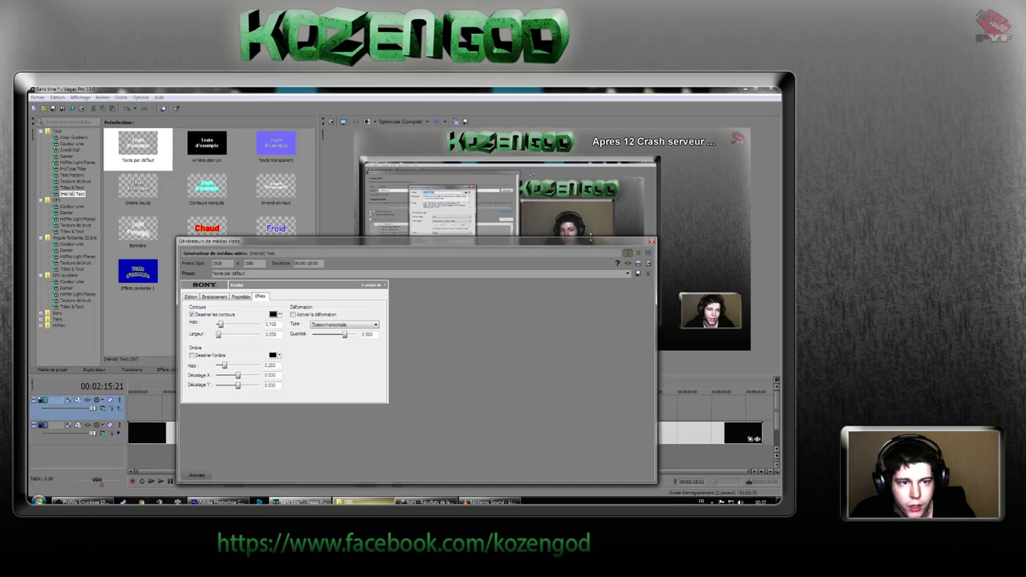
click(212, 358)
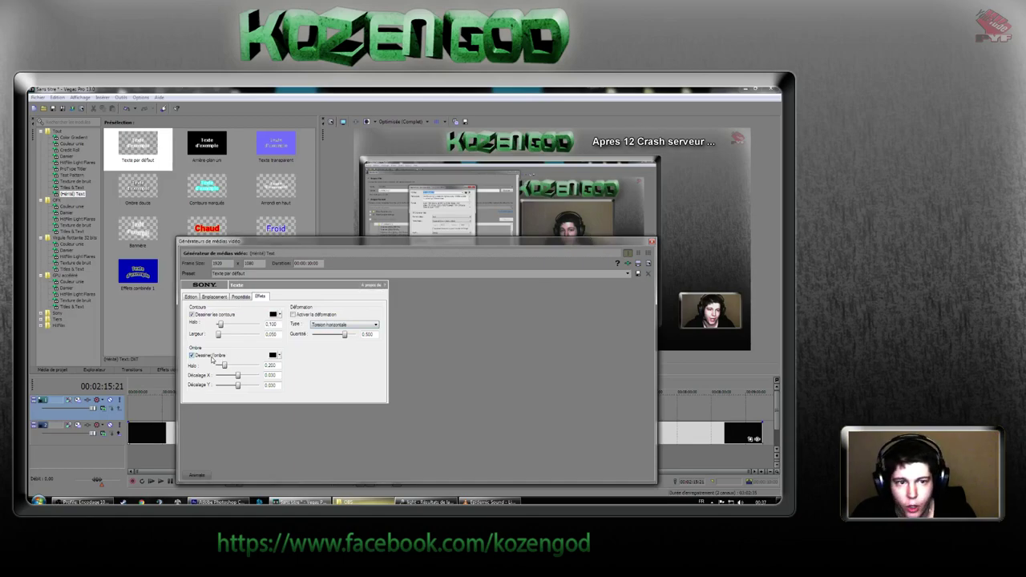
Enable the title's deformation effect and choose the type "Arrondi en haut".
click(336, 325)
click(336, 333)
scroll(335, 327, down, 2)
scroll(335, 327, down, 3)
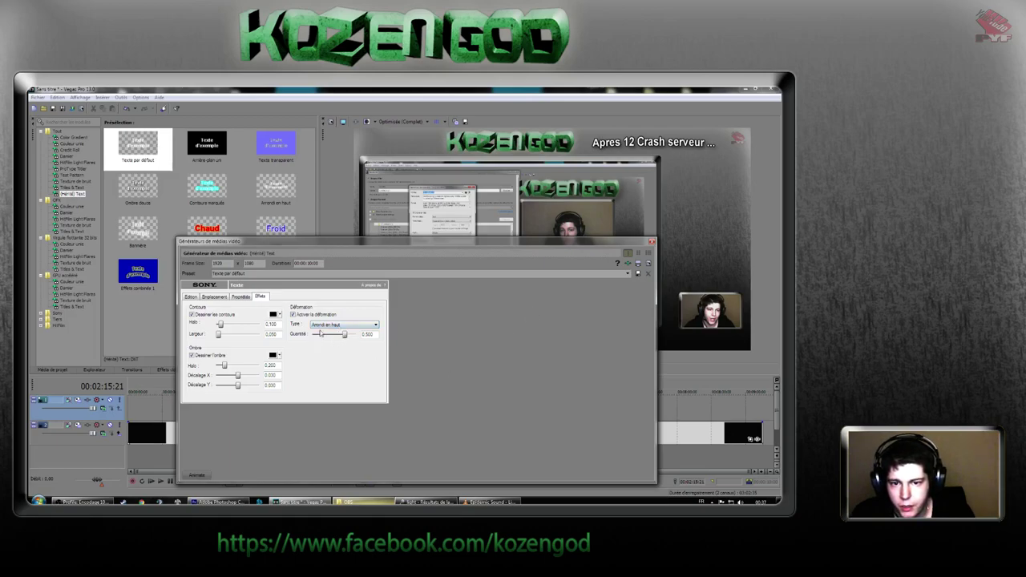
Set the title's text colour to red (255, 44, 27) and close the media generator.
click(241, 297)
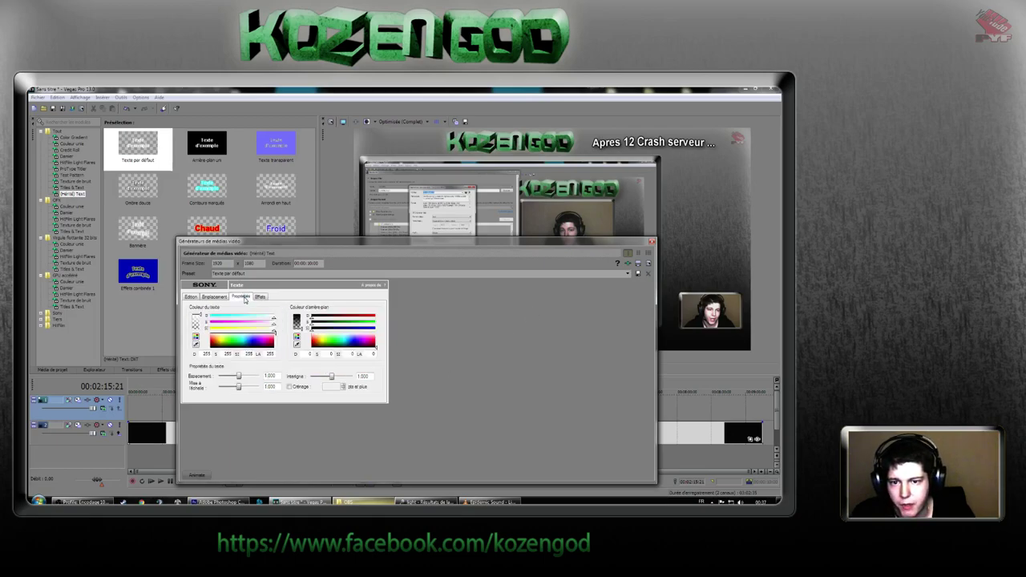
click(212, 342)
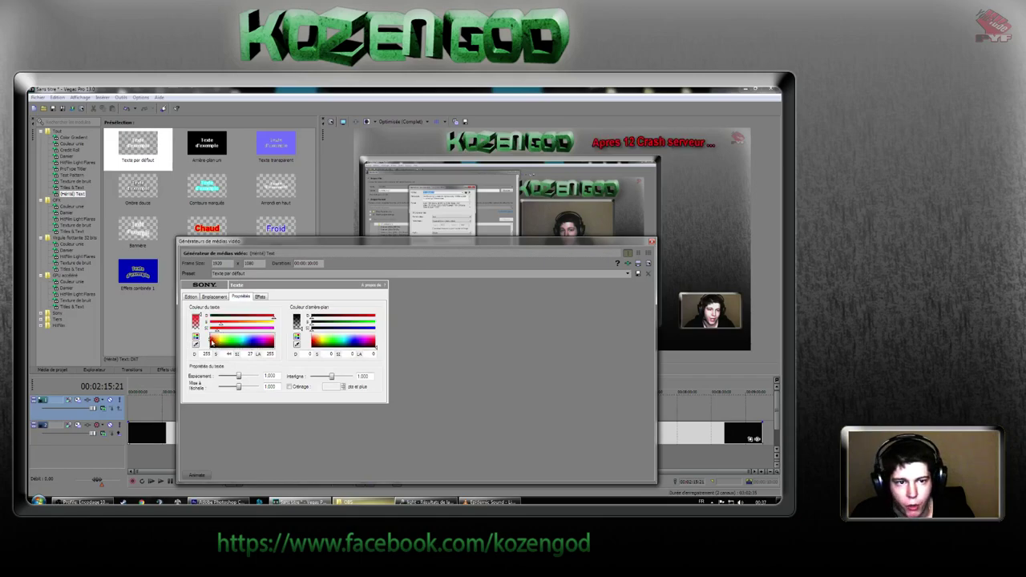
click(193, 297)
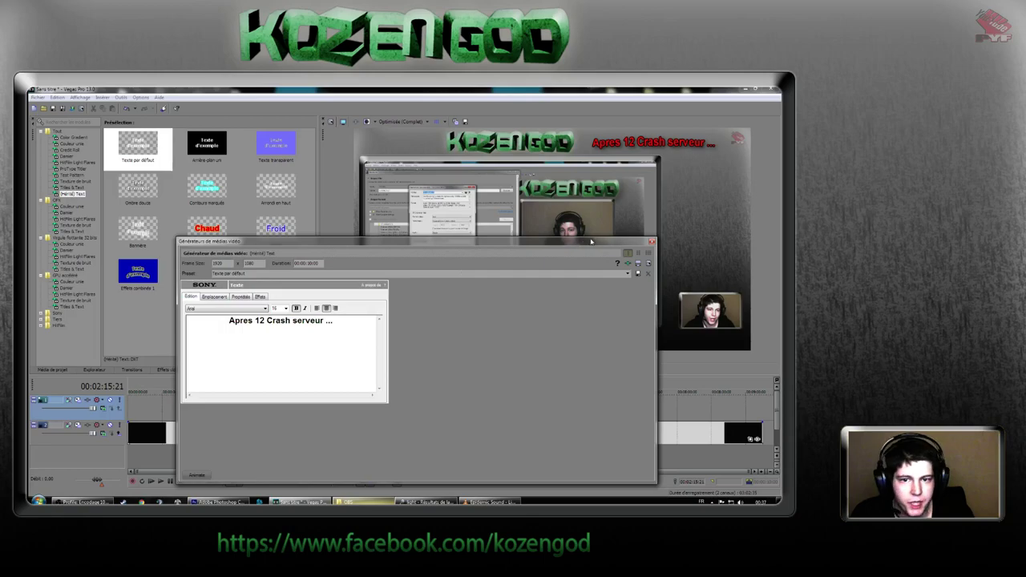
click(651, 242)
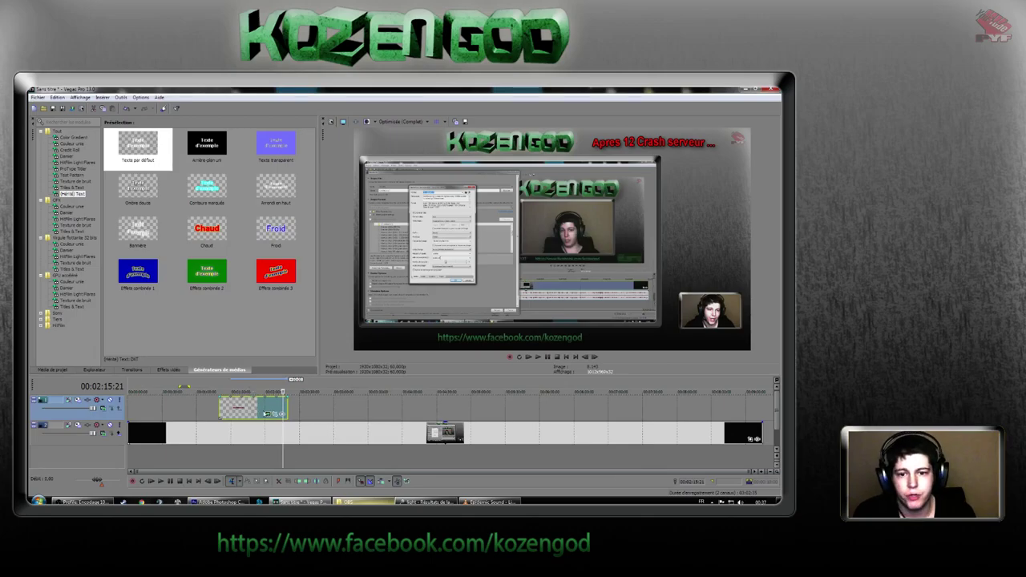
Review the title event's placement in Pan/Crop with the playhead inside the event.
click(241, 410)
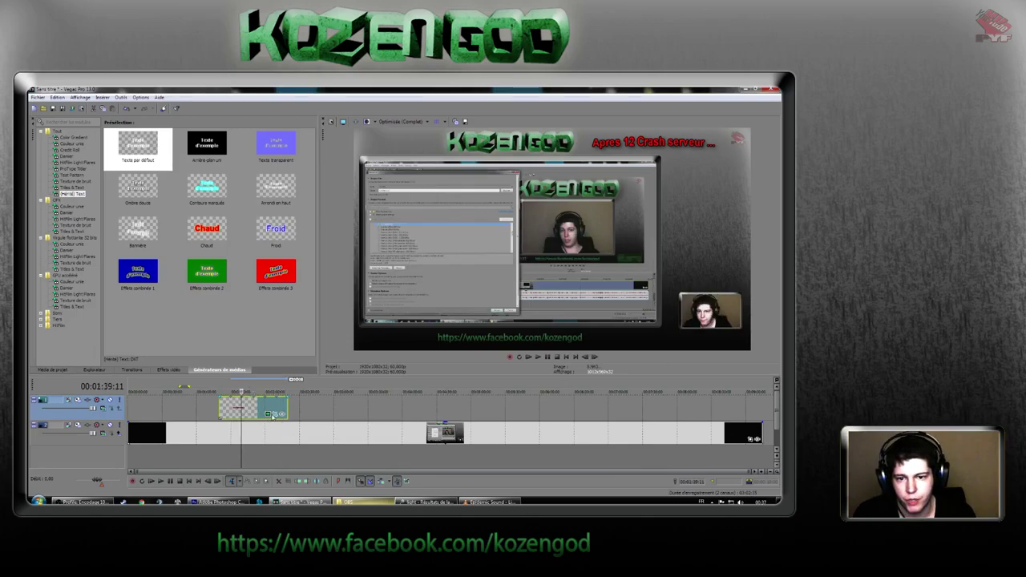
click(275, 413)
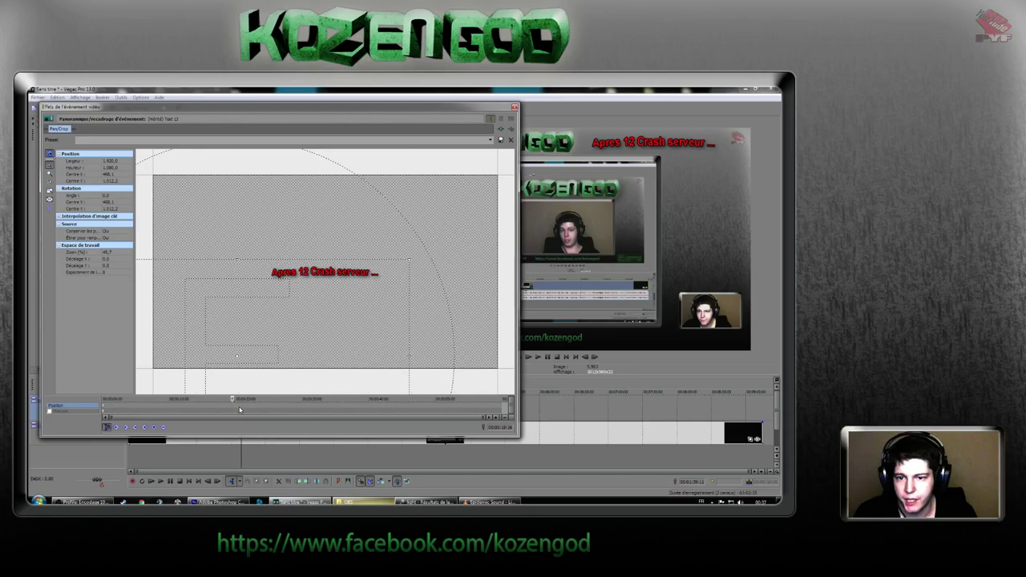
click(514, 109)
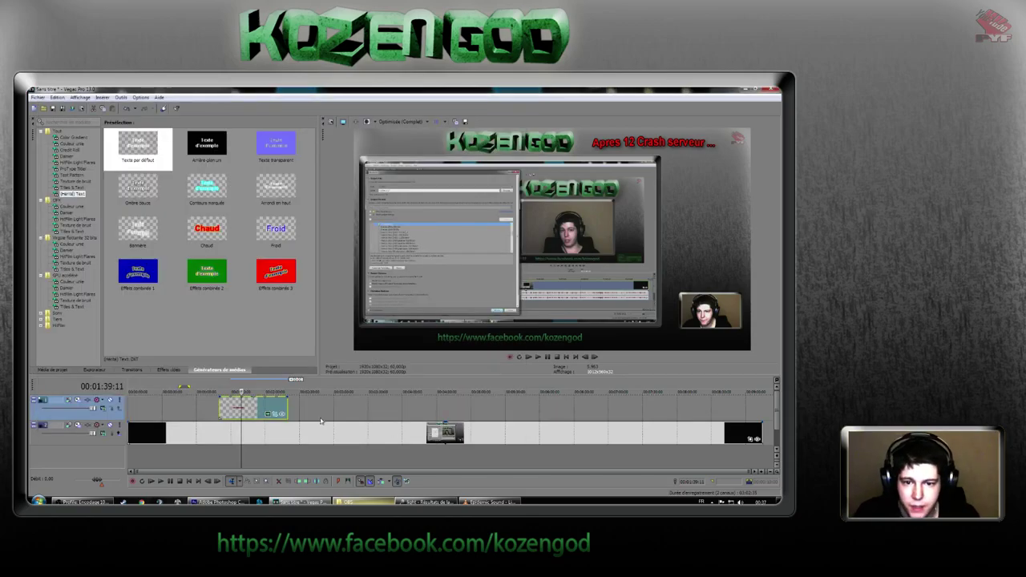
Insert a video track above the title track and add the three troll face images from the desktop to it.
right_click(112, 416)
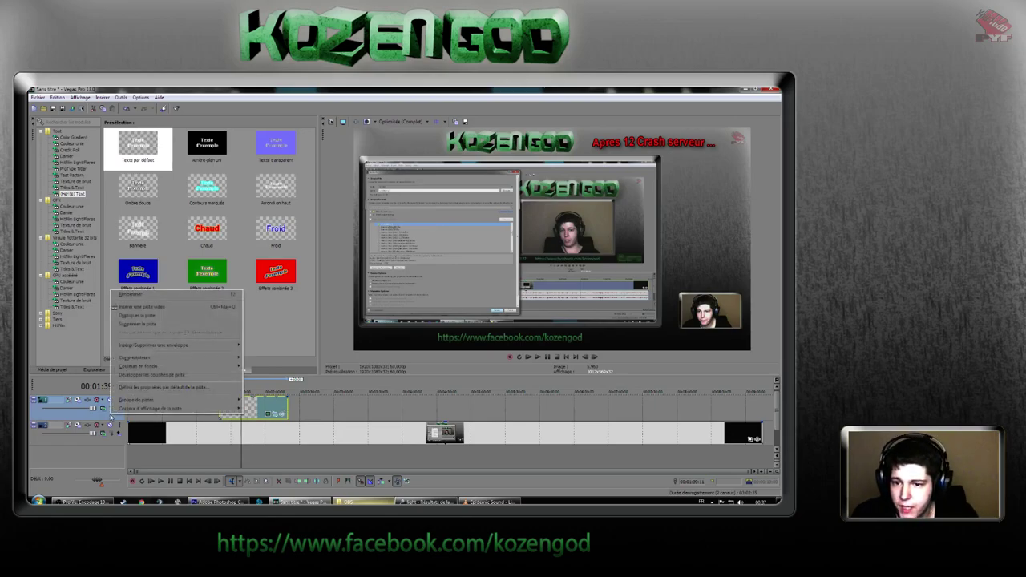
click(158, 308)
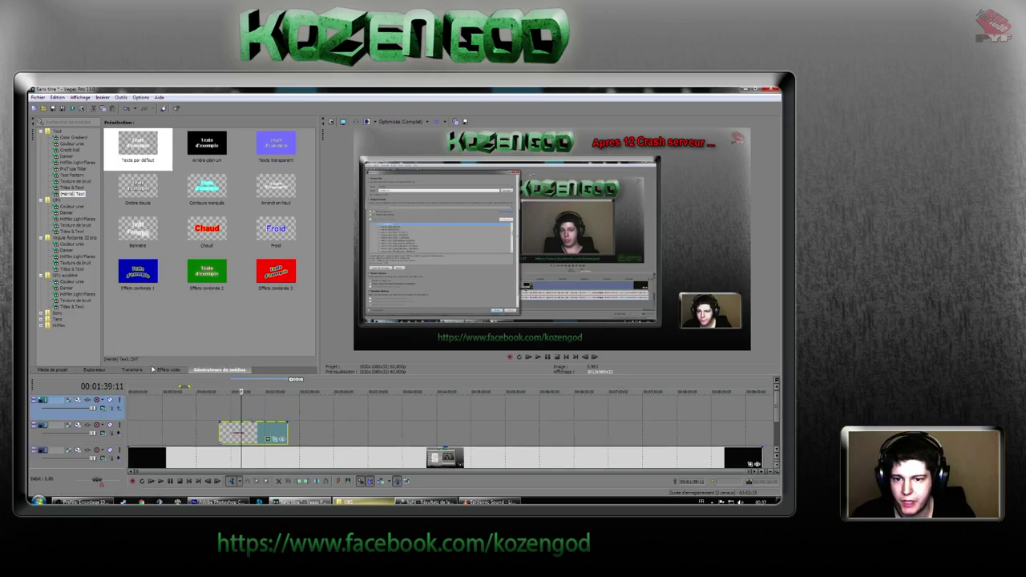
click(776, 501)
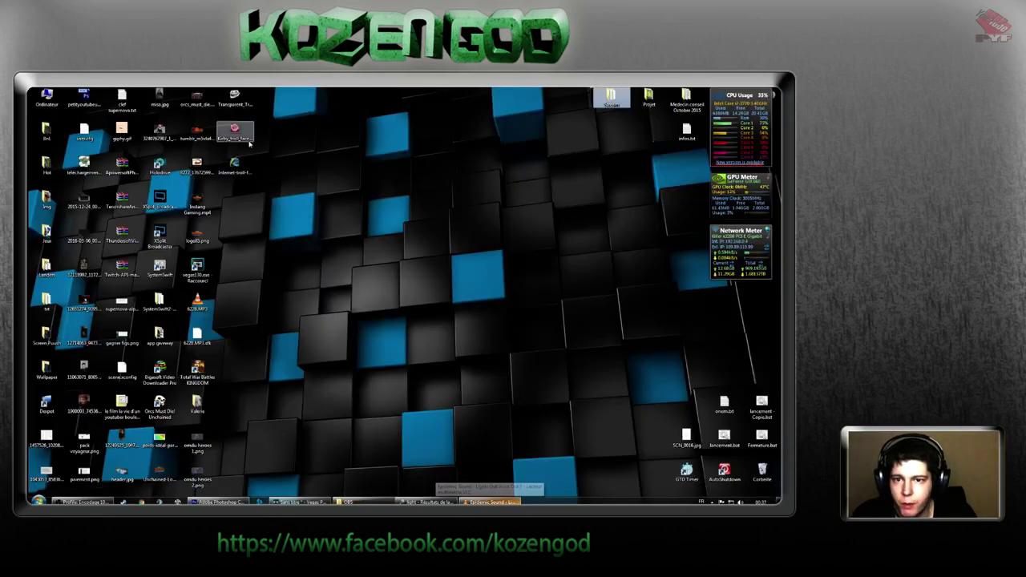
drag(267, 88, 295, 425)
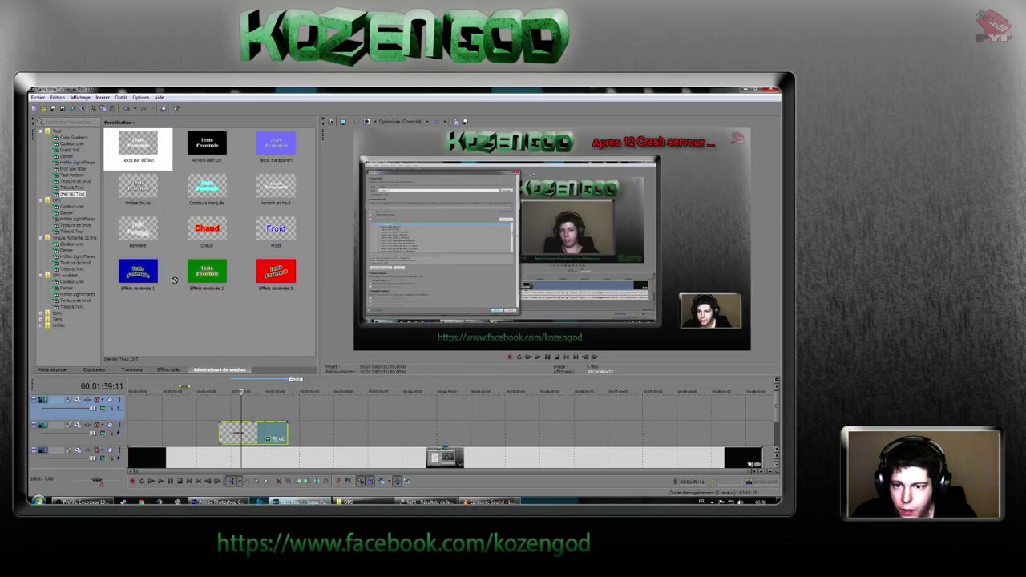
drag(189, 346, 275, 409)
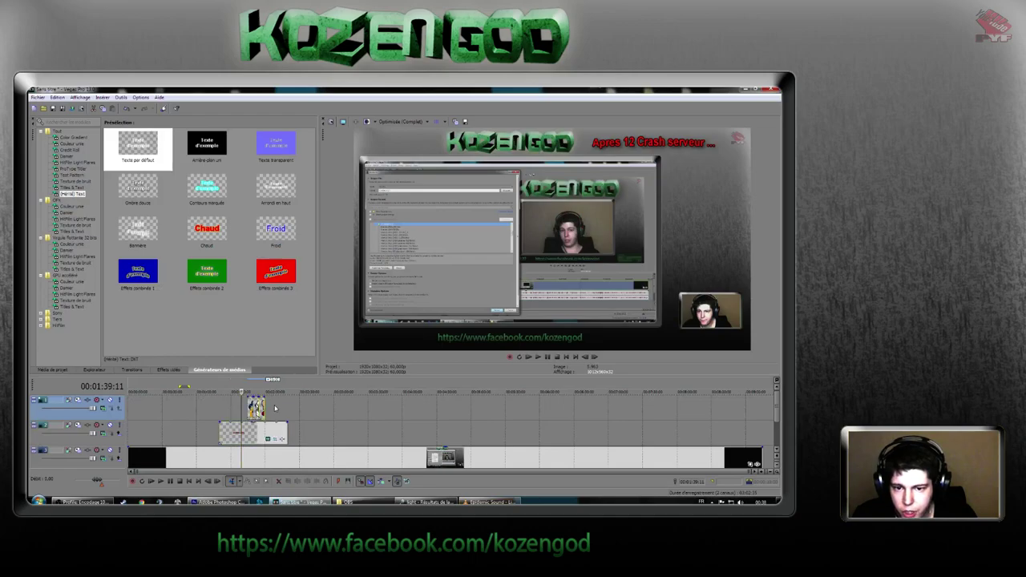
Separate the three overlapping images on the new track and delete all except the Transparent_Troll_Face image.
mouse_move(261, 408)
mouse_down()
mouse_move(317, 408)
mouse_move(279, 408)
mouse_up()
click(252, 408)
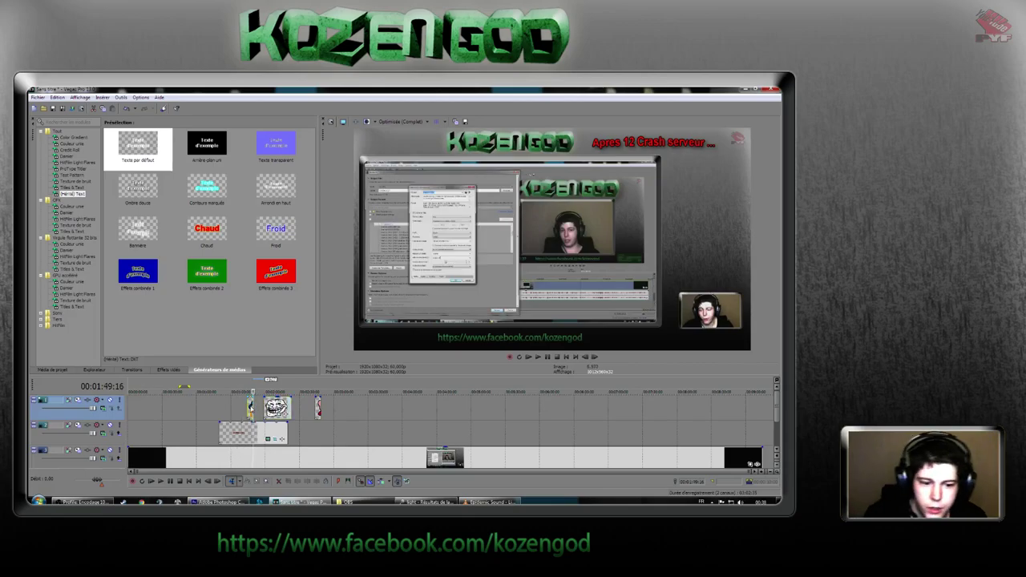
click(319, 408)
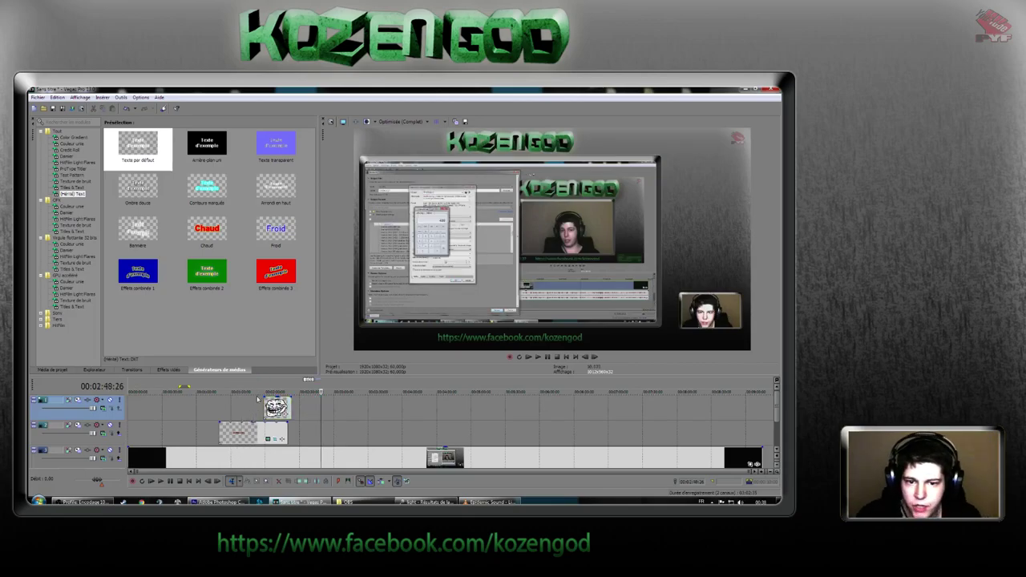
Show the project media, then move the troll face image event to the start of the title event and place the playhead on it.
click(54, 369)
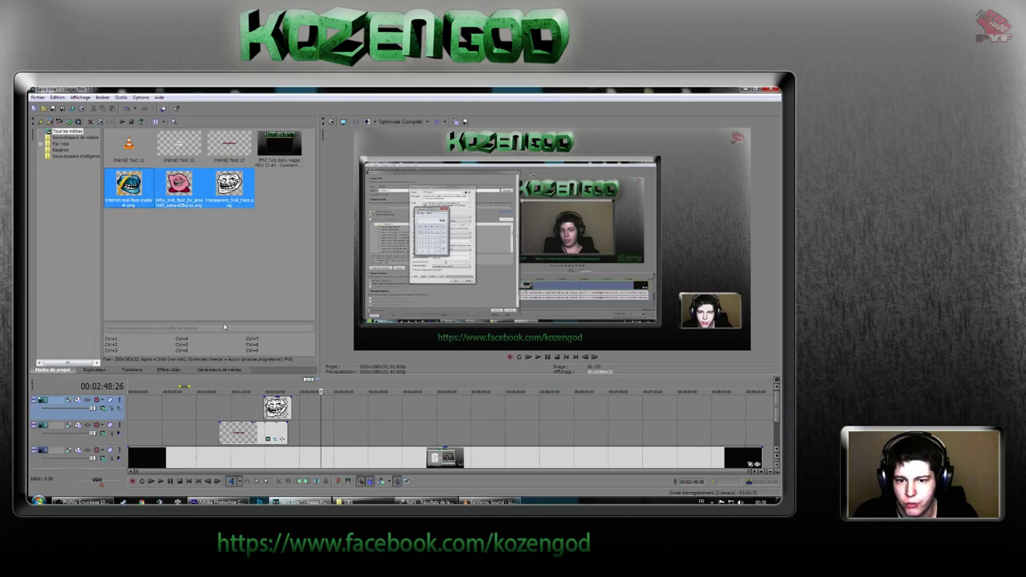
drag(277, 409, 231, 409)
click(231, 409)
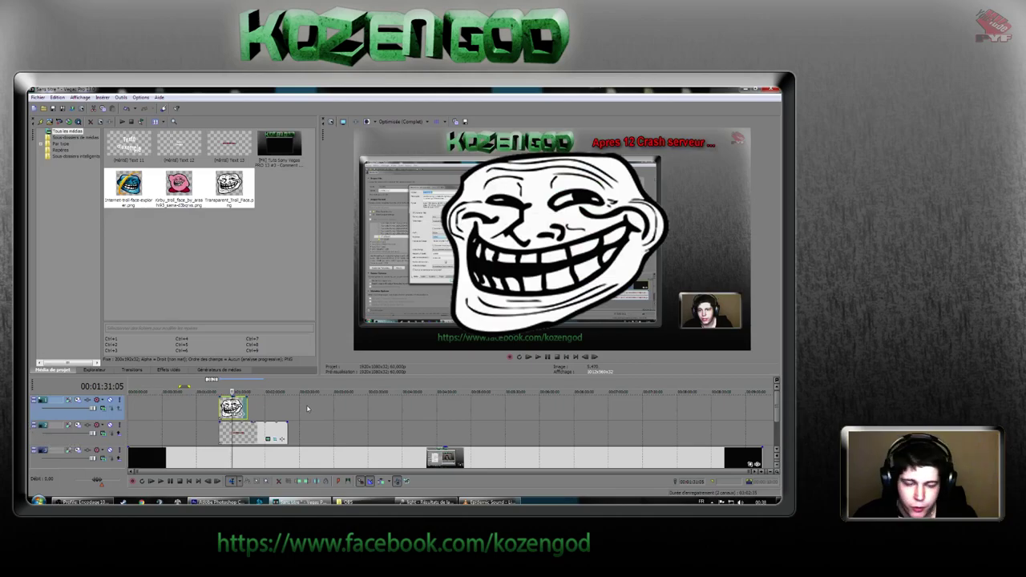
In Pan/Crop, shrink the troll face by enlarging its frame to about 370 × 280 and shift the image right, toward the webcam inset.
click(239, 415)
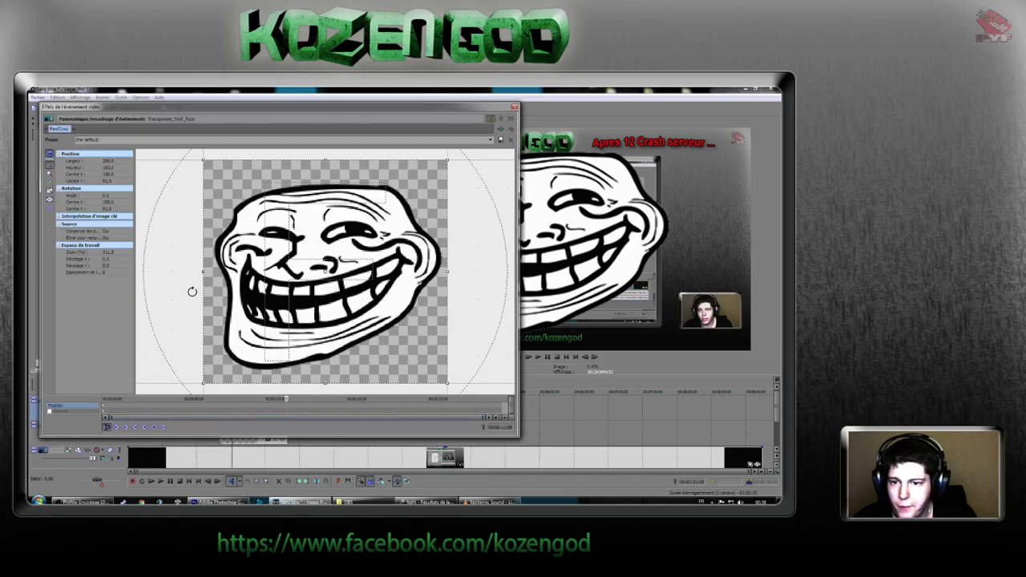
click(105, 253)
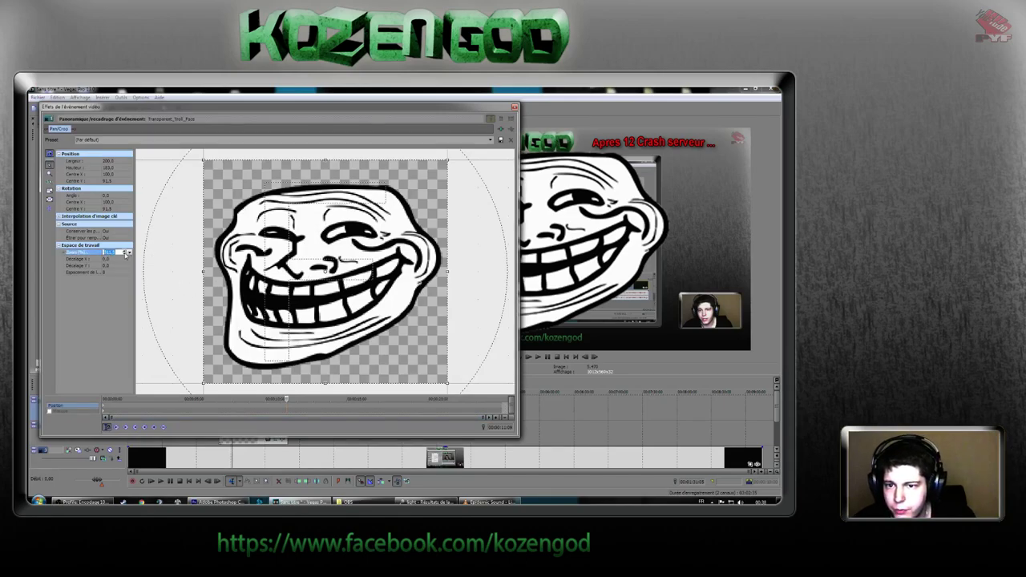
click(128, 254)
drag(118, 259, 111, 260)
drag(382, 219, 477, 165)
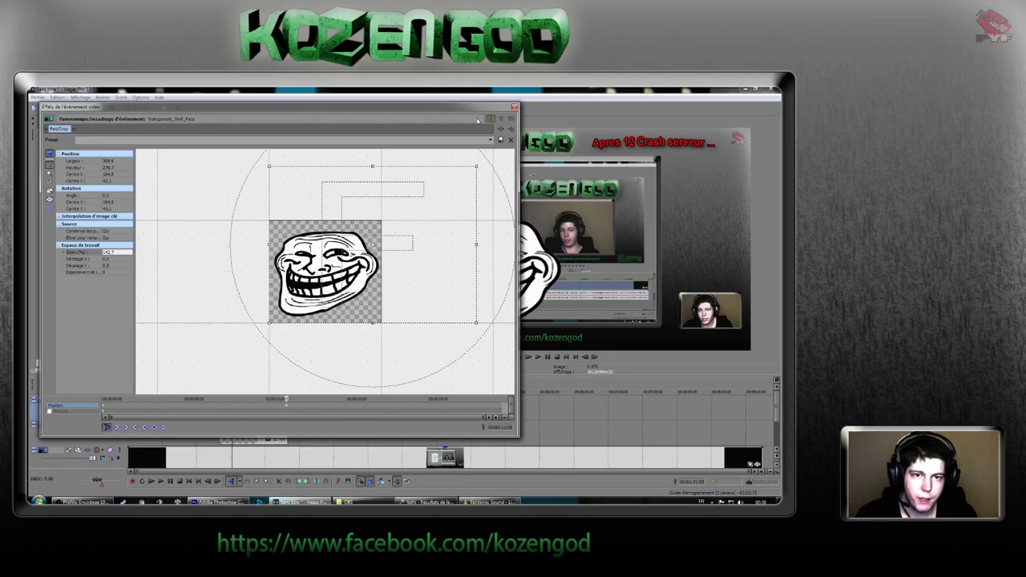
drag(478, 102, 351, 189)
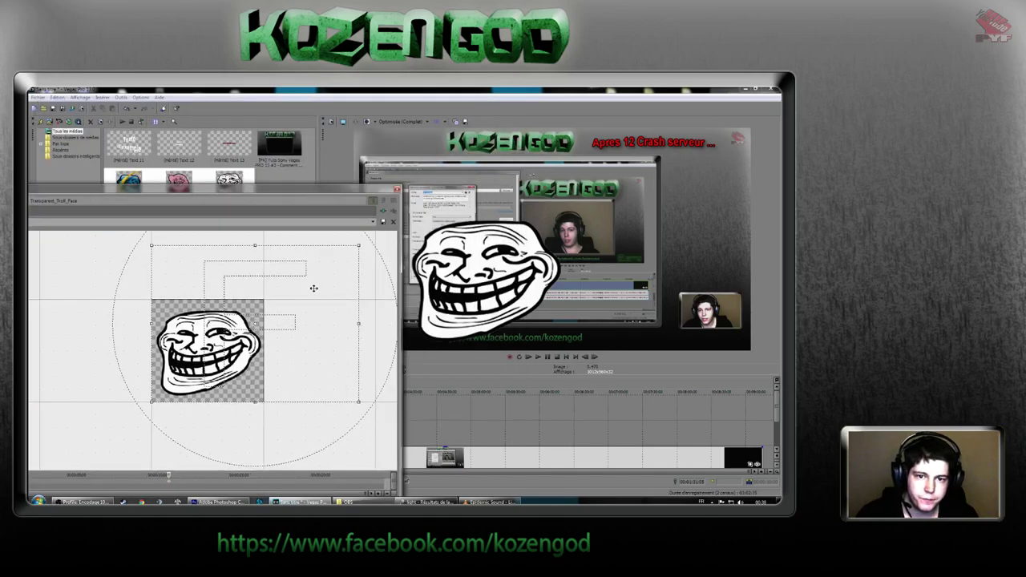
drag(309, 321, 204, 332)
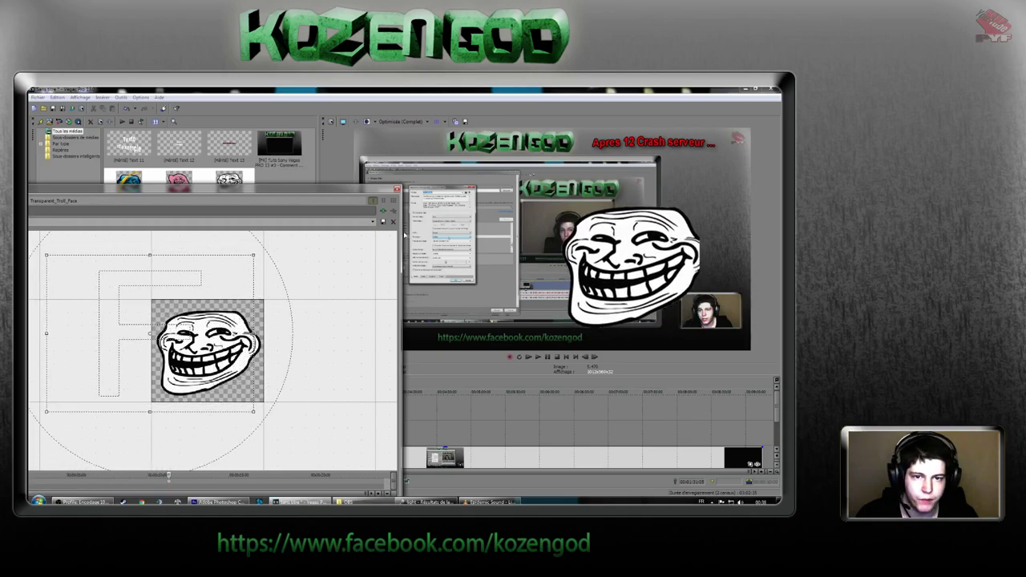
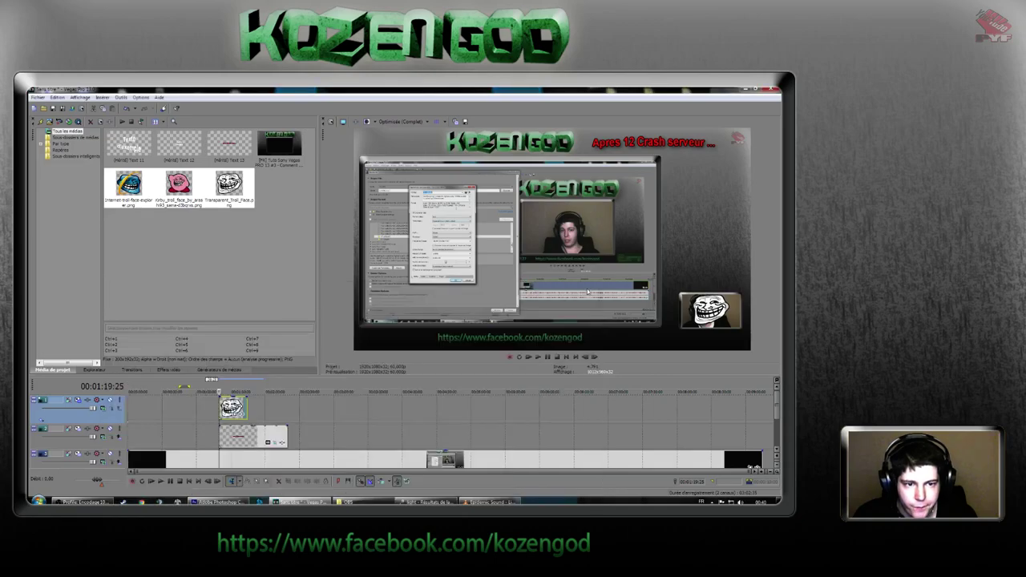
In Pan/Crop, reduce the workspace zoom to about 145% and shift the troll face's frame slightly down and to the left.
click(238, 414)
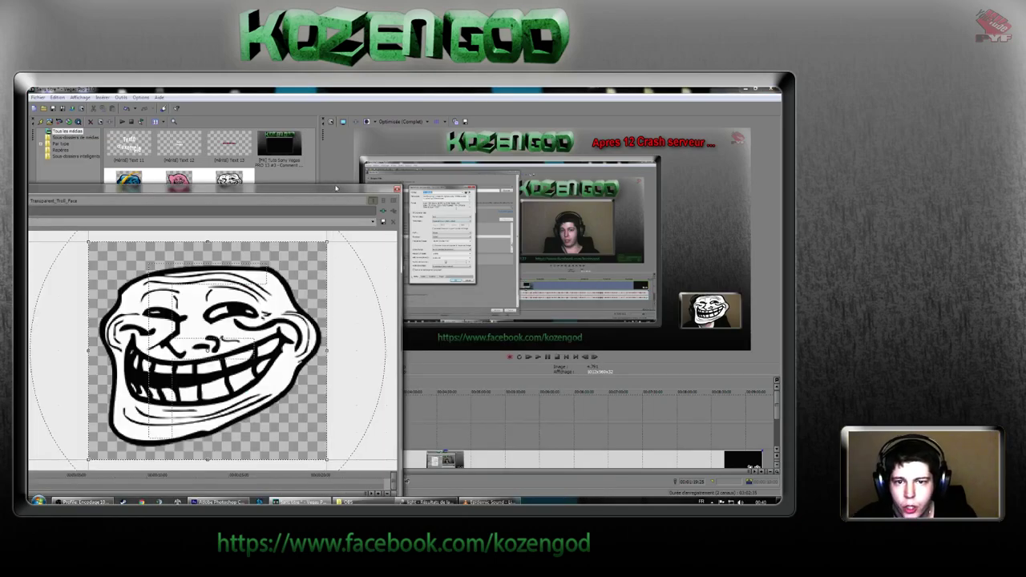
drag(336, 188, 441, 170)
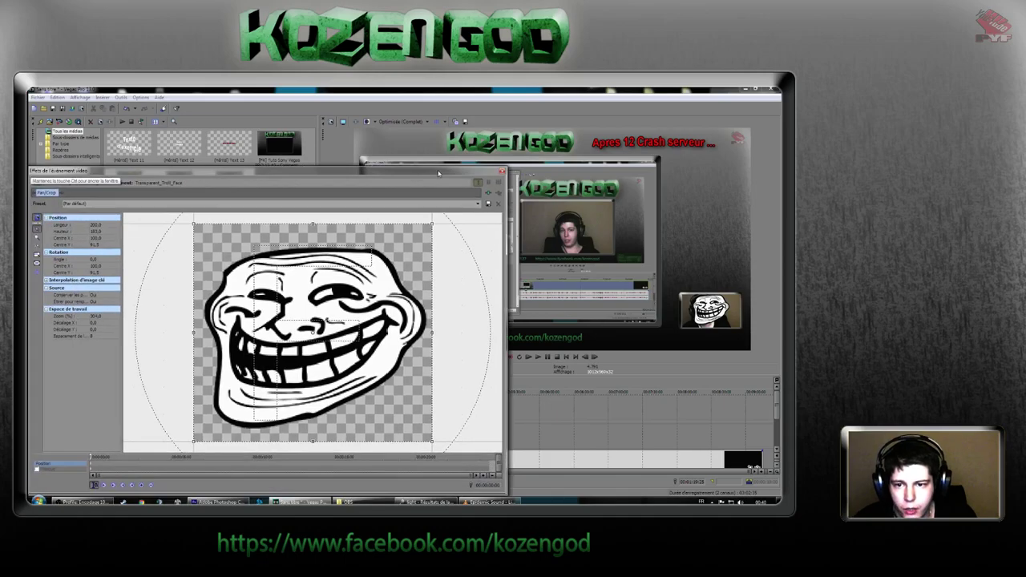
click(107, 319)
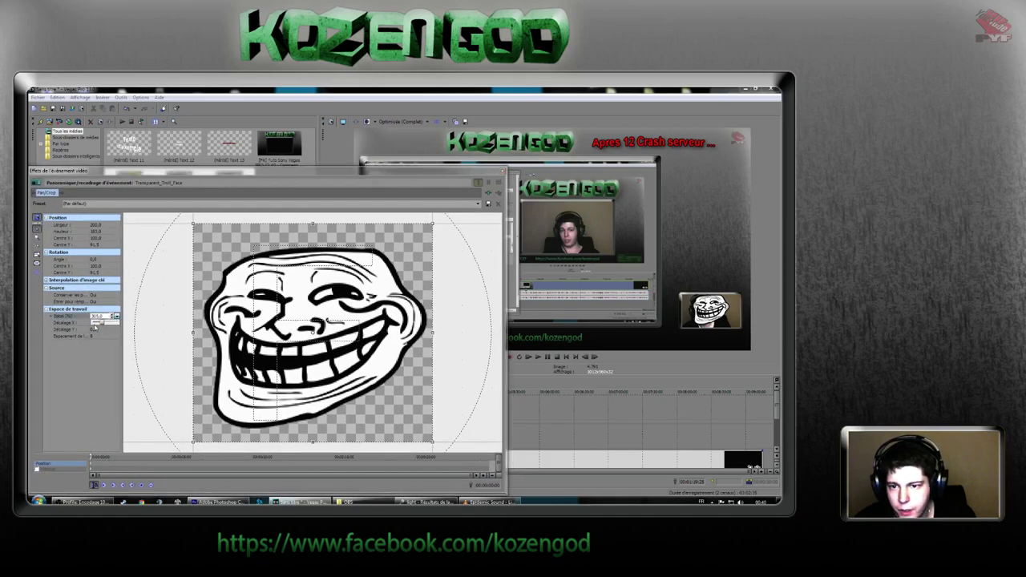
drag(97, 322, 93, 322)
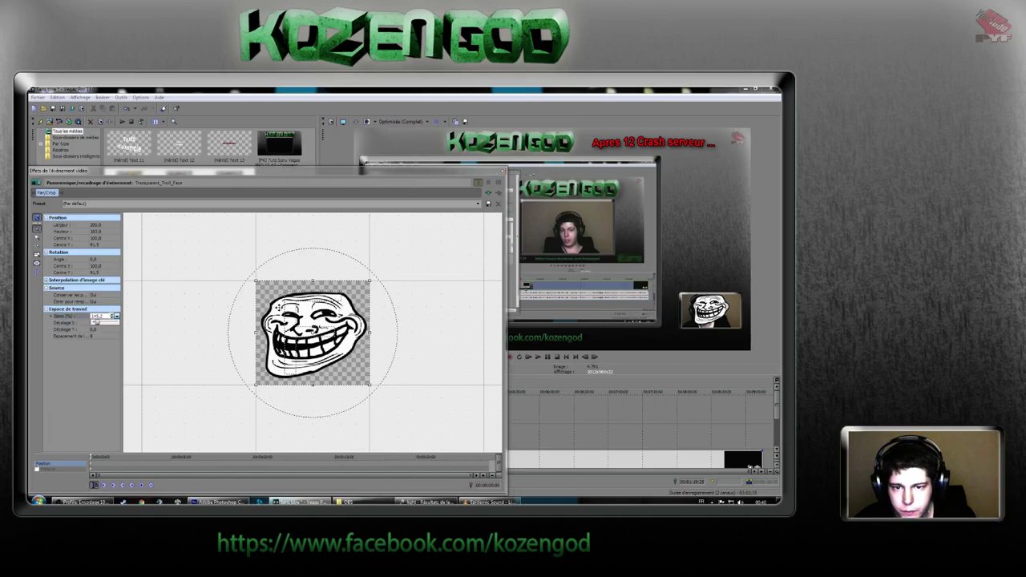
mouse_move(363, 314)
mouse_down()
mouse_move(425, 356)
mouse_move(463, 353)
mouse_move(270, 367)
mouse_move(323, 411)
mouse_move(425, 373)
mouse_move(460, 341)
mouse_move(397, 252)
mouse_move(353, 238)
mouse_move(282, 252)
mouse_move(282, 313)
mouse_move(393, 364)
mouse_move(430, 294)
mouse_move(344, 286)
mouse_move(331, 328)
mouse_move(359, 326)
mouse_up()
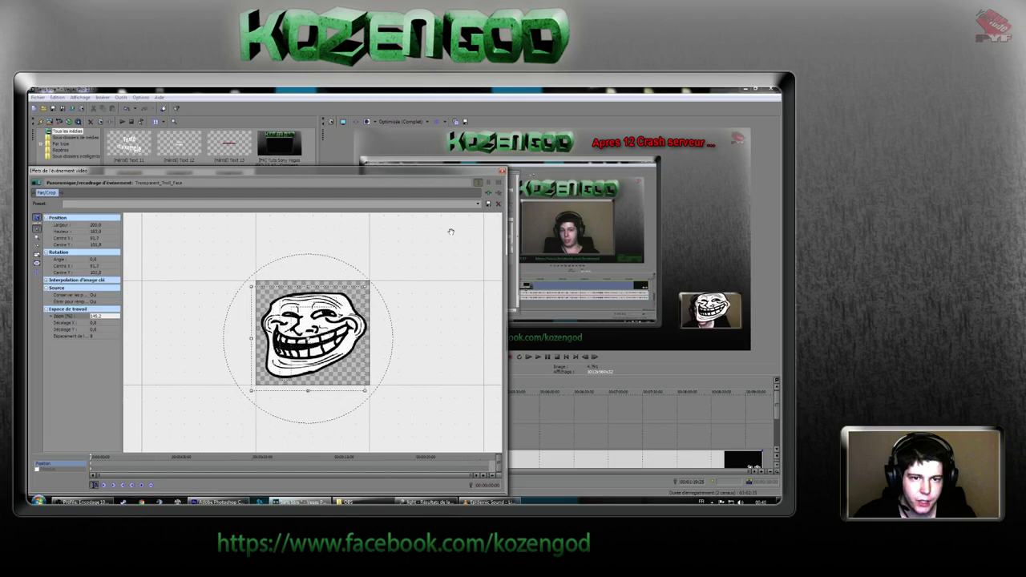
click(502, 171)
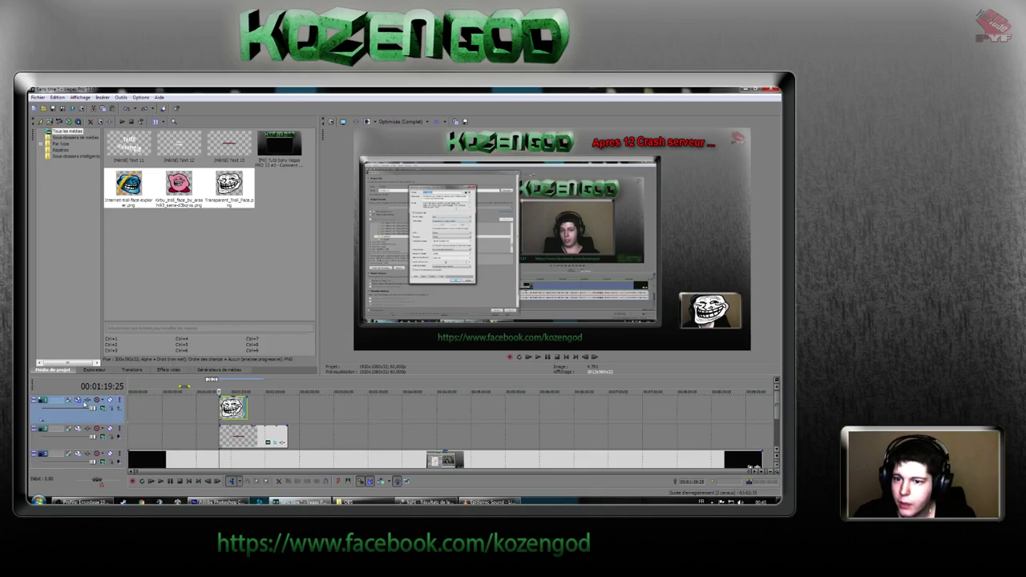
Open Track Motion for the troll face track and nudge its frame slightly over the webcam inset.
click(80, 403)
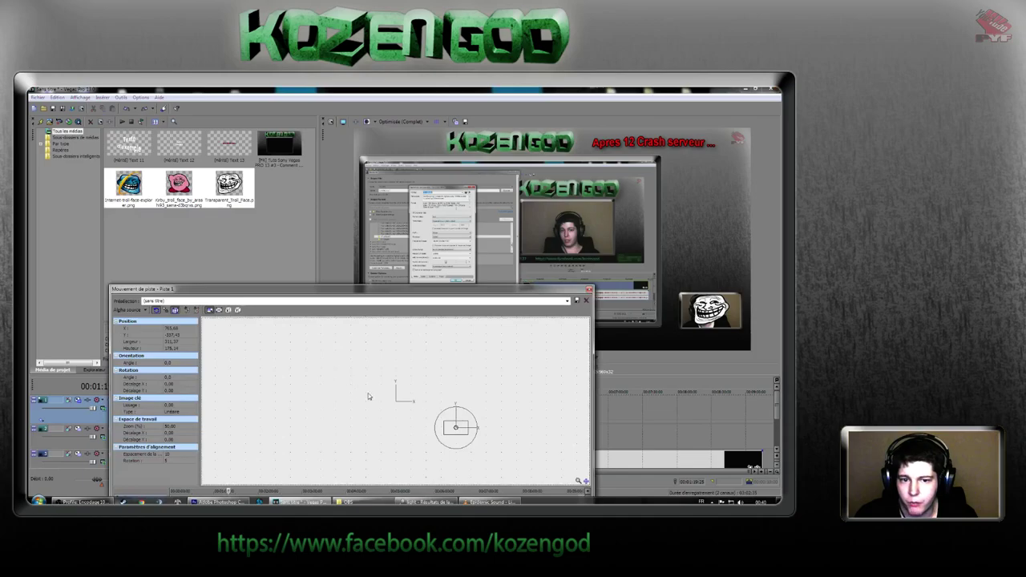
mouse_move(455, 426)
mouse_down()
mouse_move(400, 395)
mouse_move(455, 427)
mouse_up()
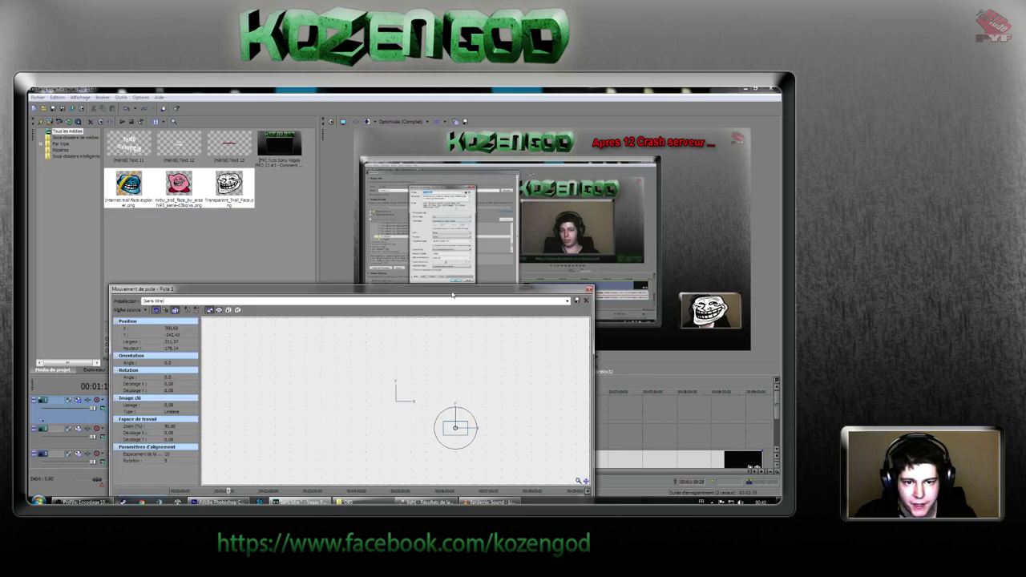
drag(452, 294, 378, 240)
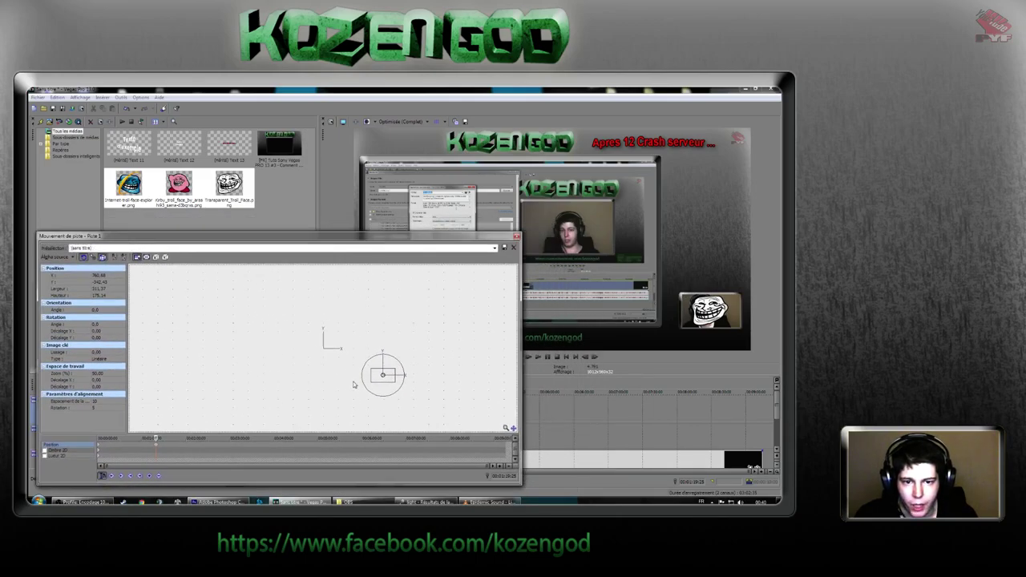
Compare the Track Motion keyframes at the track's start and at the image event, nudging the frame slightly at the first one.
click(99, 448)
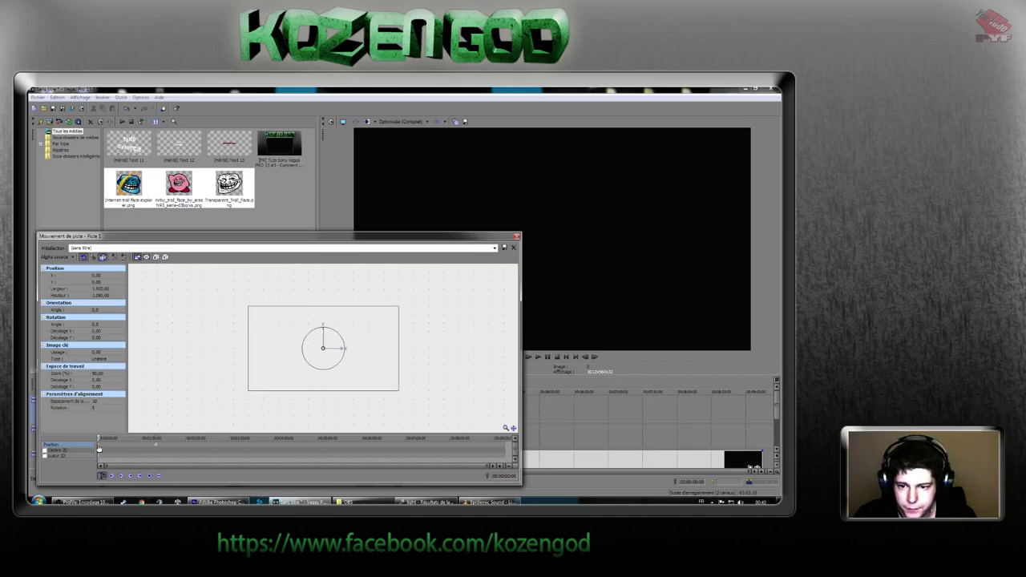
drag(99, 438, 110, 438)
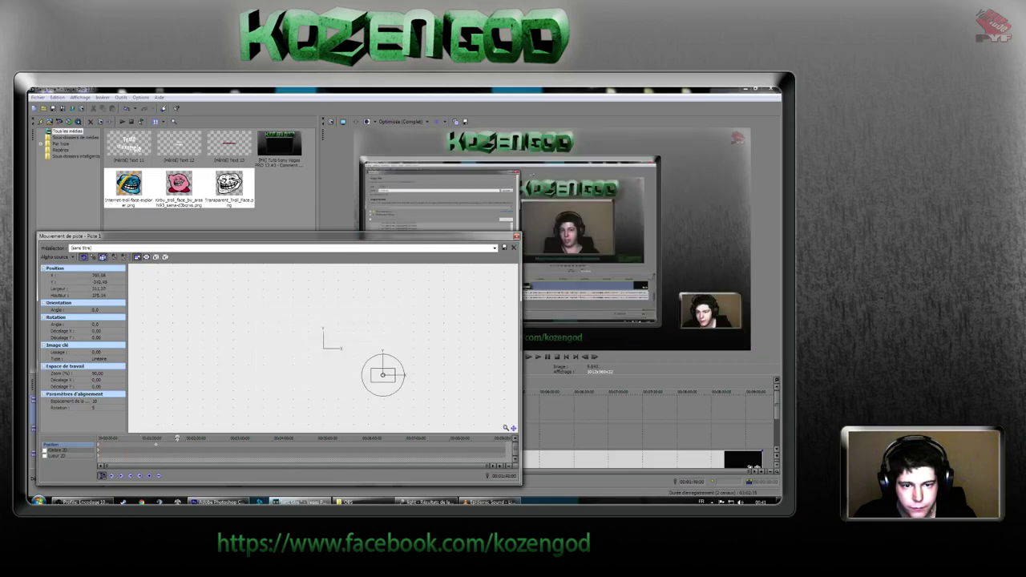
key(space)
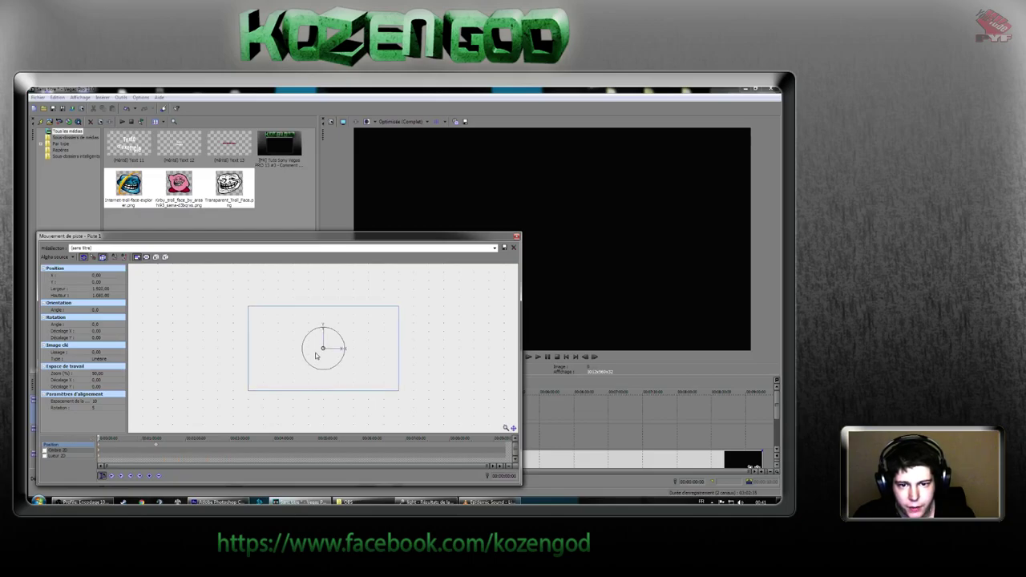
mouse_move(317, 356)
mouse_down()
mouse_move(334, 360)
mouse_move(316, 357)
mouse_up()
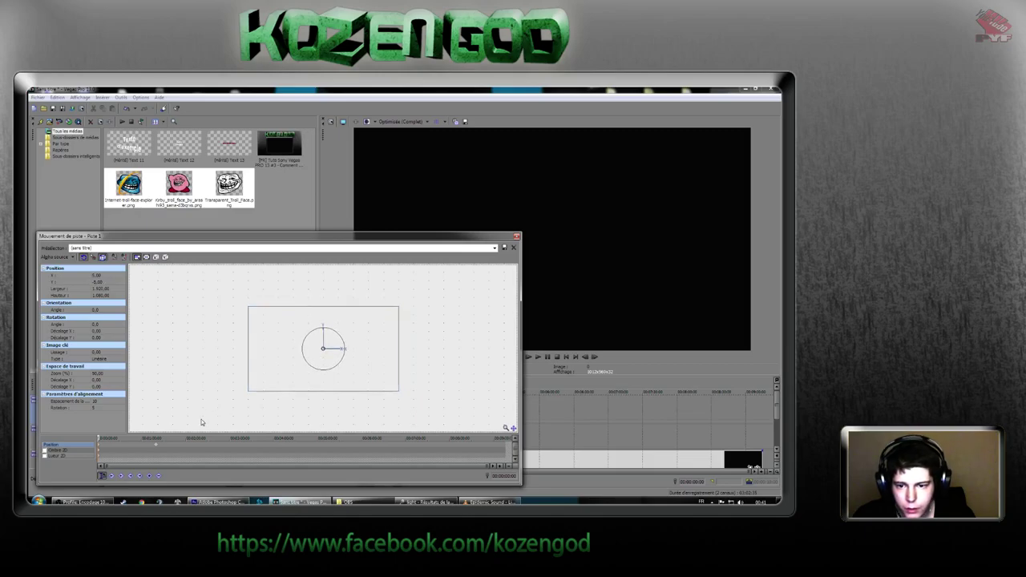
click(157, 448)
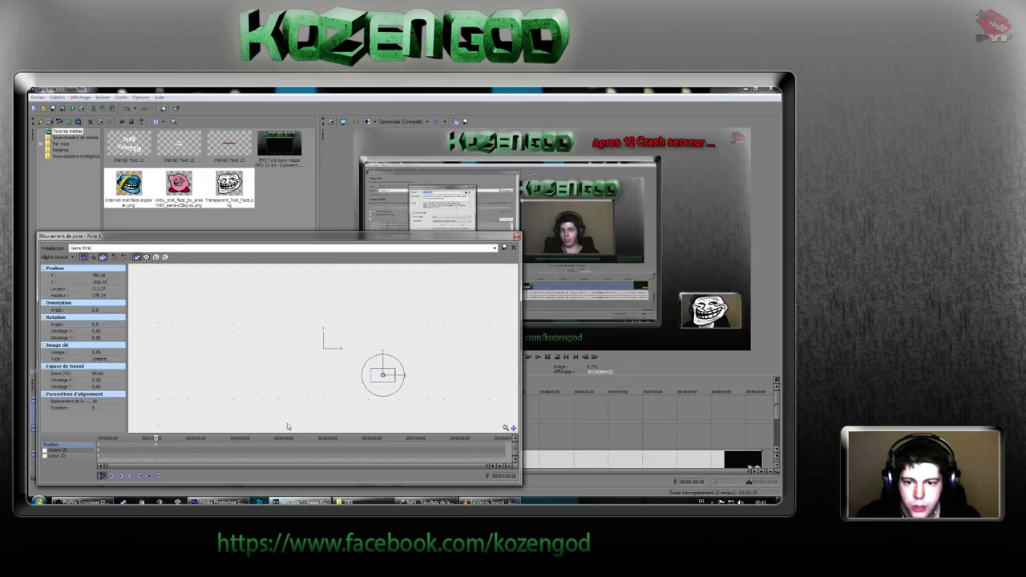
Move the track's frame to the canvas centre at 00:02:13:17 in Track Motion, and extend the troll face event to the title's end.
click(195, 449)
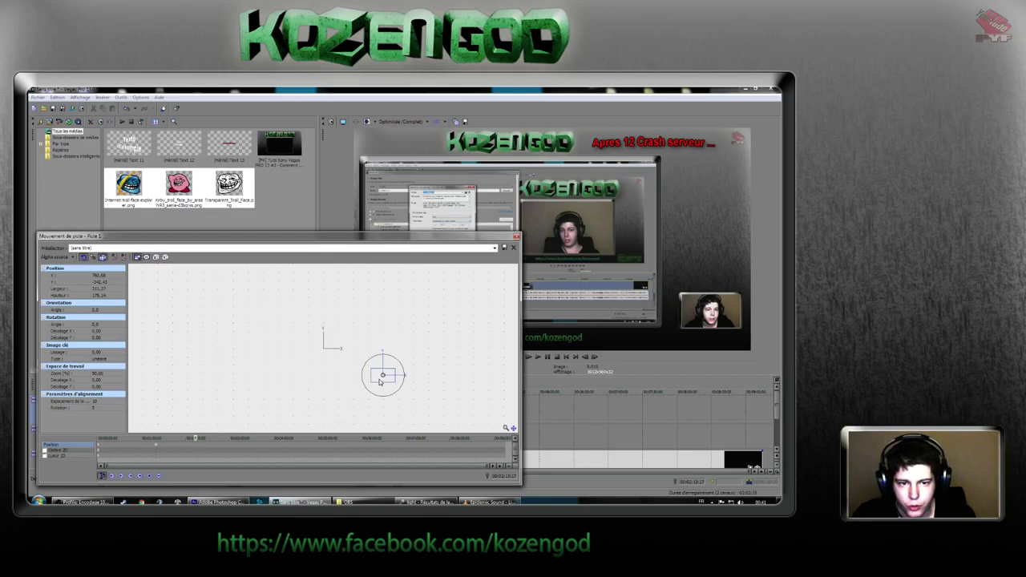
drag(380, 382, 320, 355)
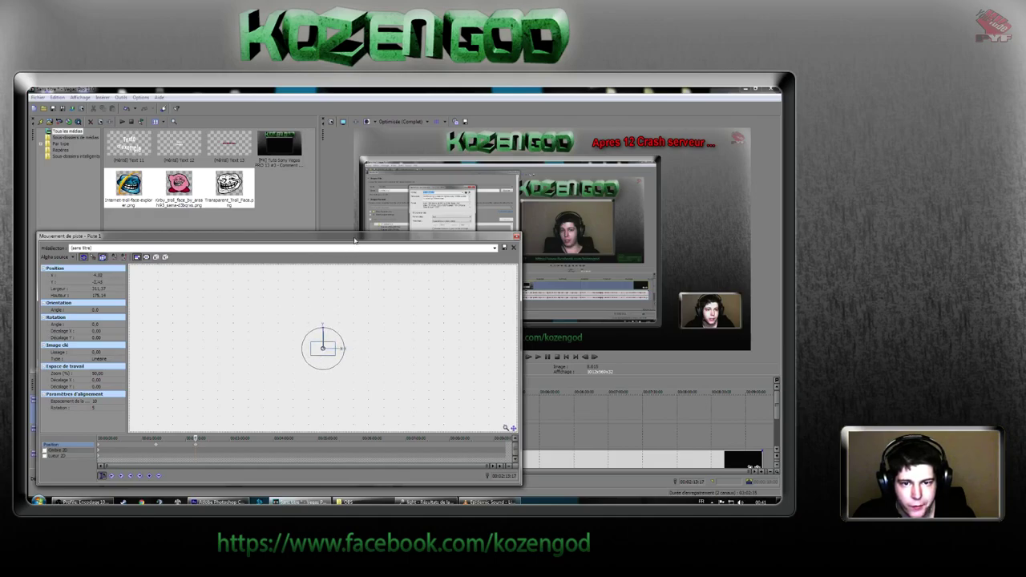
drag(355, 241, 28, 262)
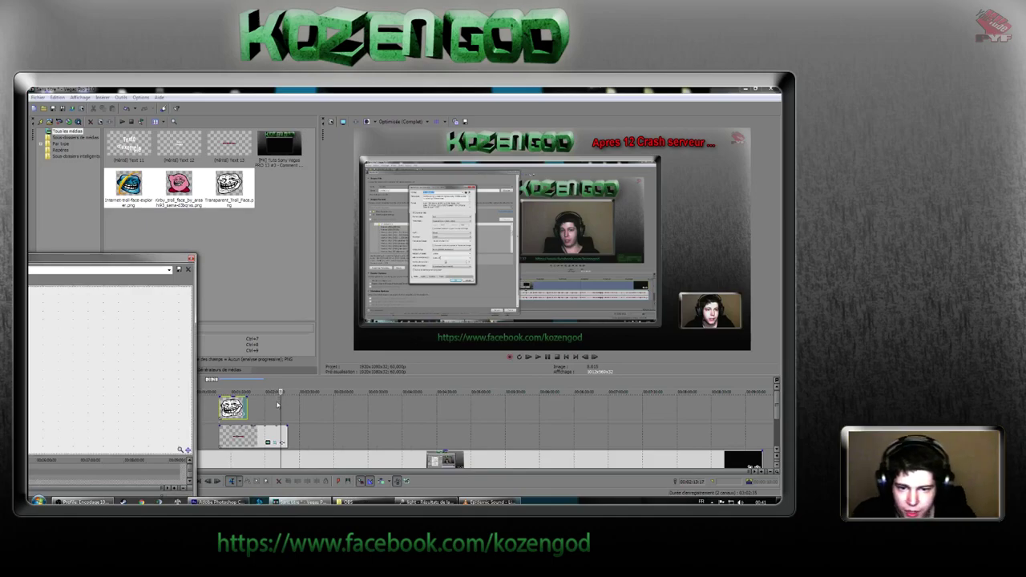
drag(247, 407, 289, 407)
drag(153, 259, 308, 245)
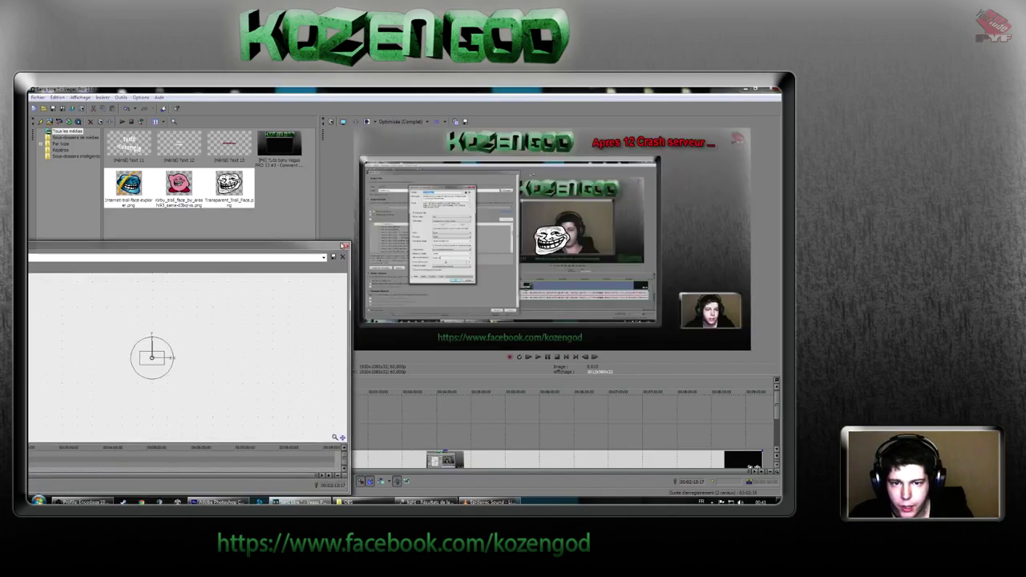
click(346, 246)
Play back several points of the troll face event to check its movement from the webcam inset toward the centre.
click(233, 409)
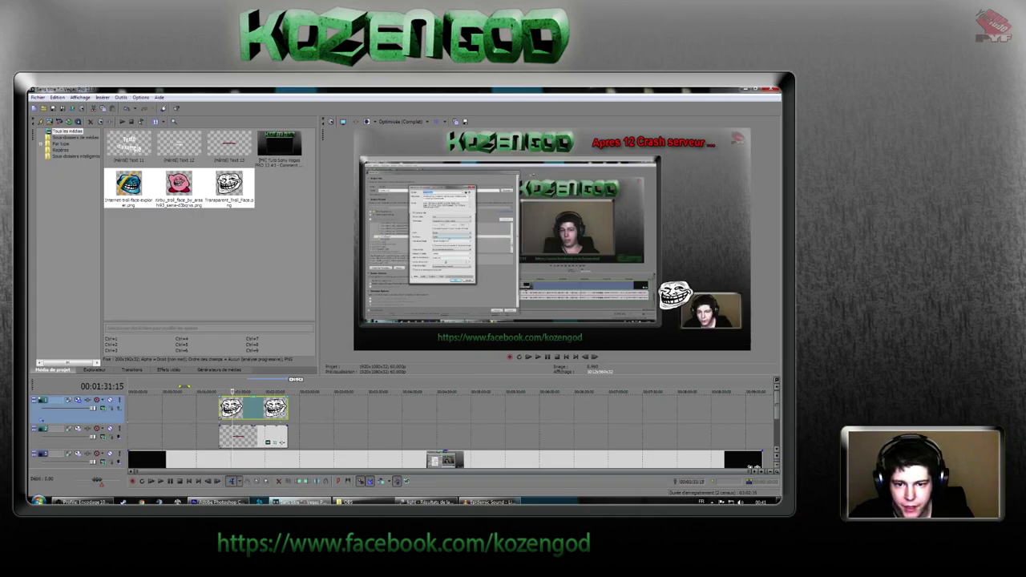
click(217, 409)
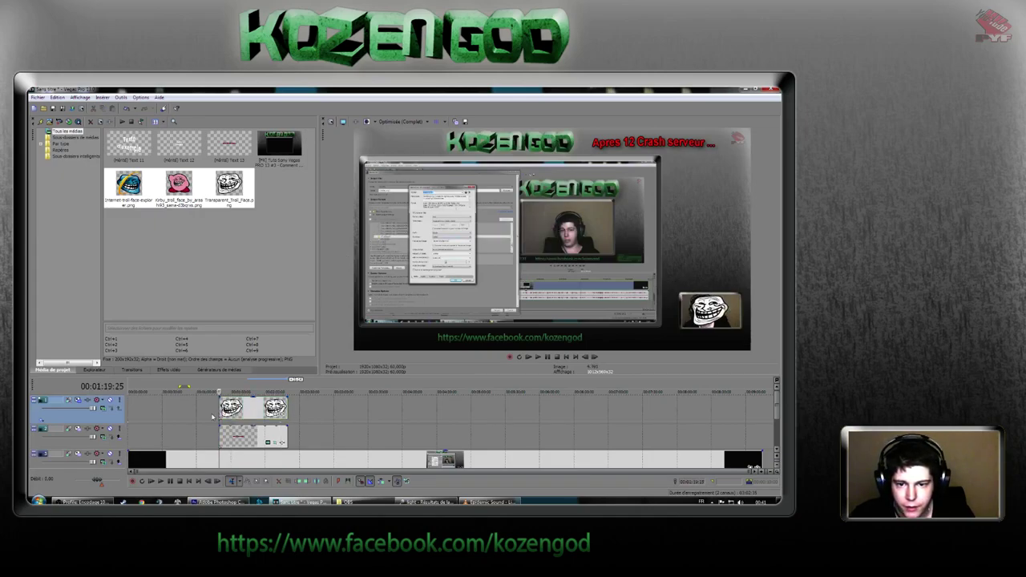
click(209, 416)
click(539, 358)
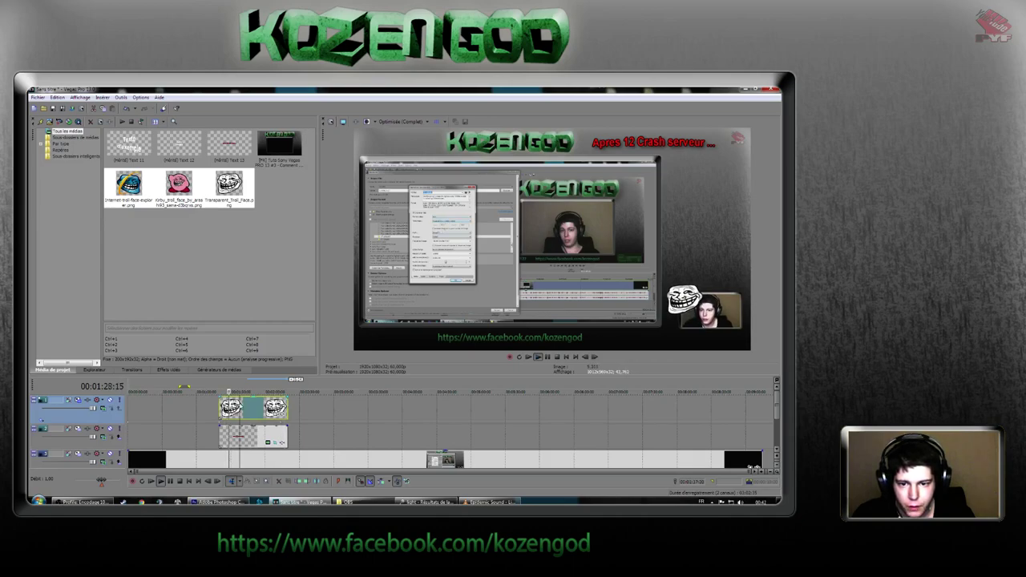
click(557, 357)
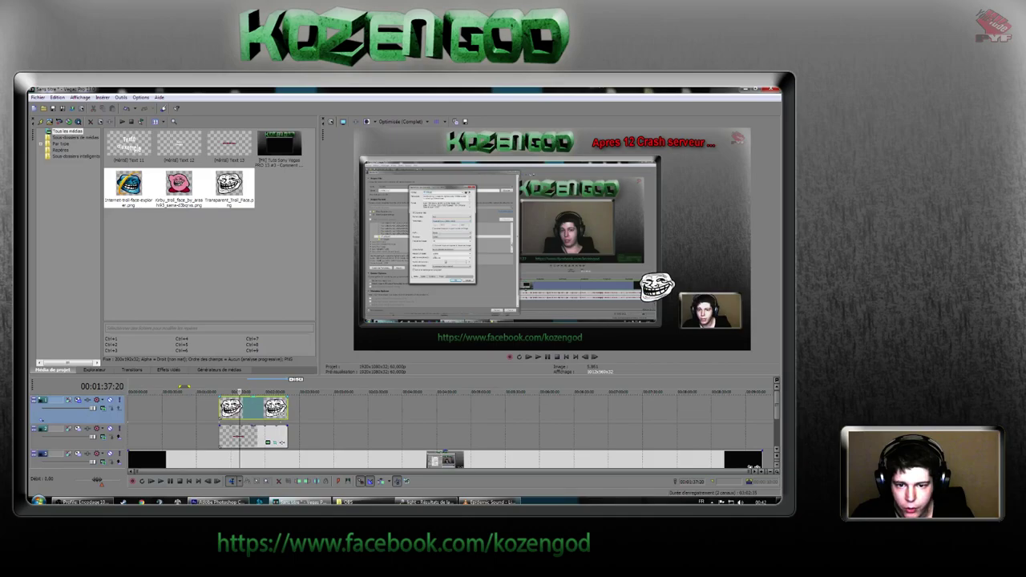
click(271, 408)
key(space)
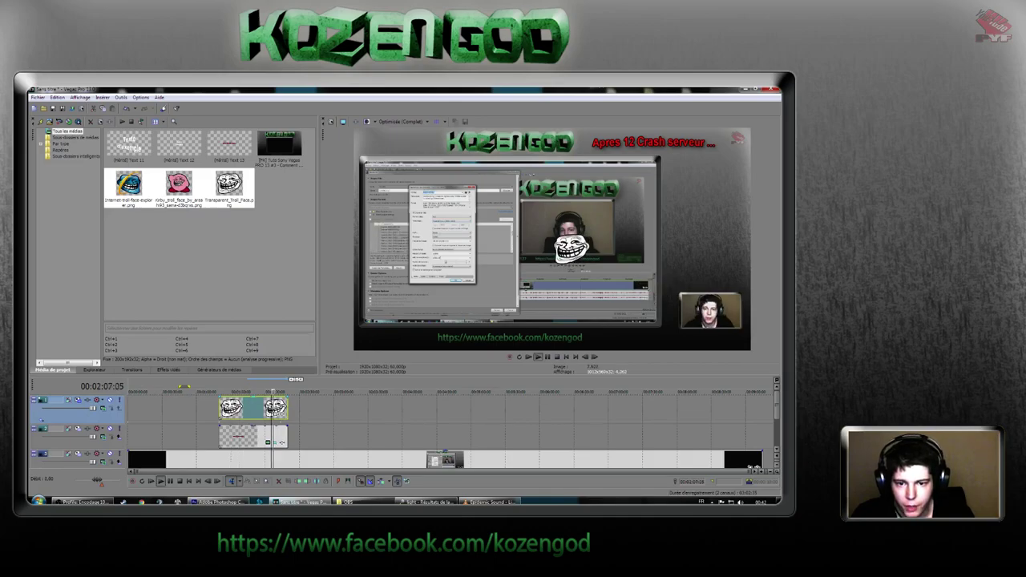
drag(277, 391, 275, 391)
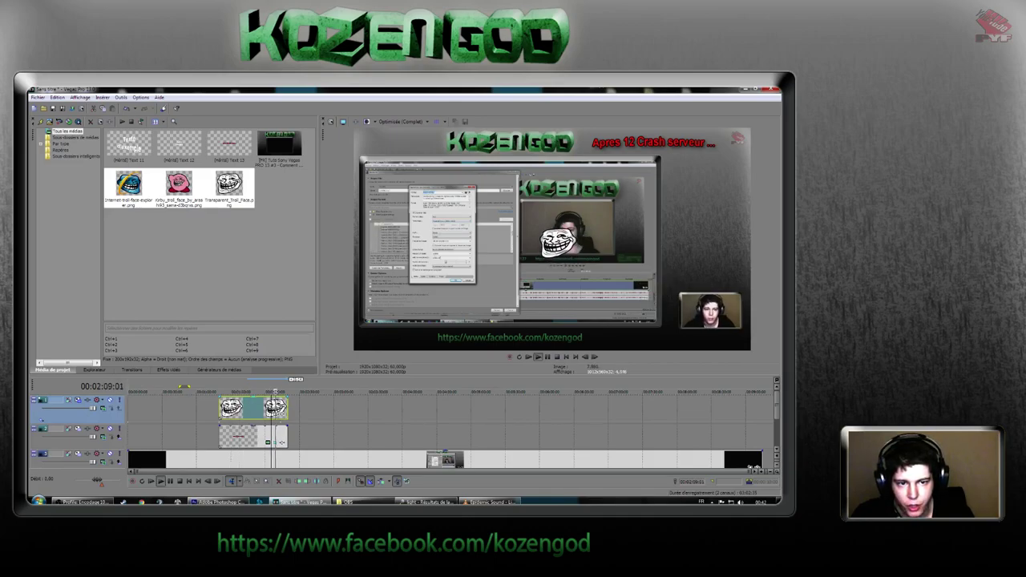
click(265, 405)
key(space)
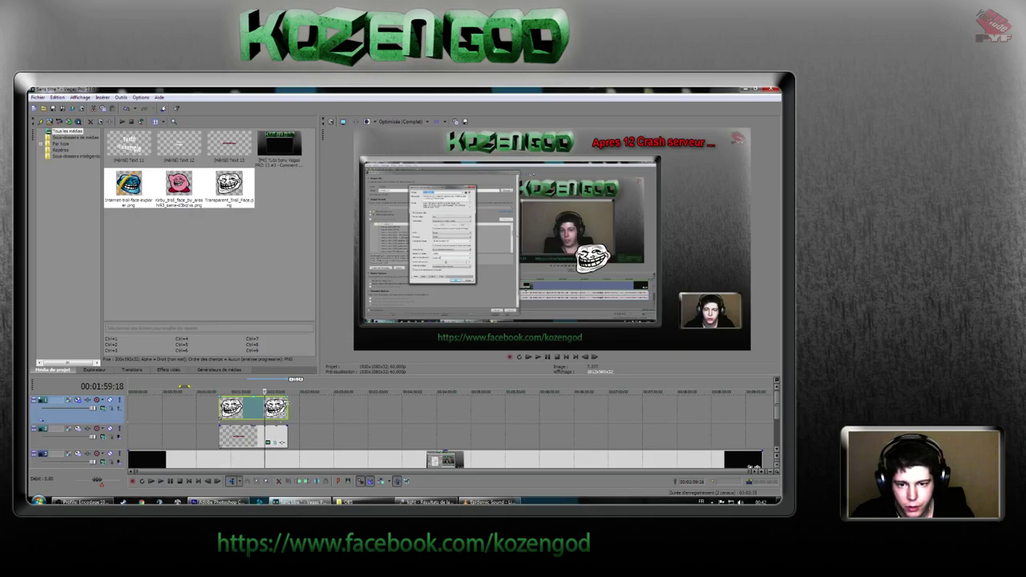
Shorten the troll face event to about 00:01:51, stretch it back to the title's end and inspect the image's position there.
drag(287, 404, 251, 407)
click(246, 407)
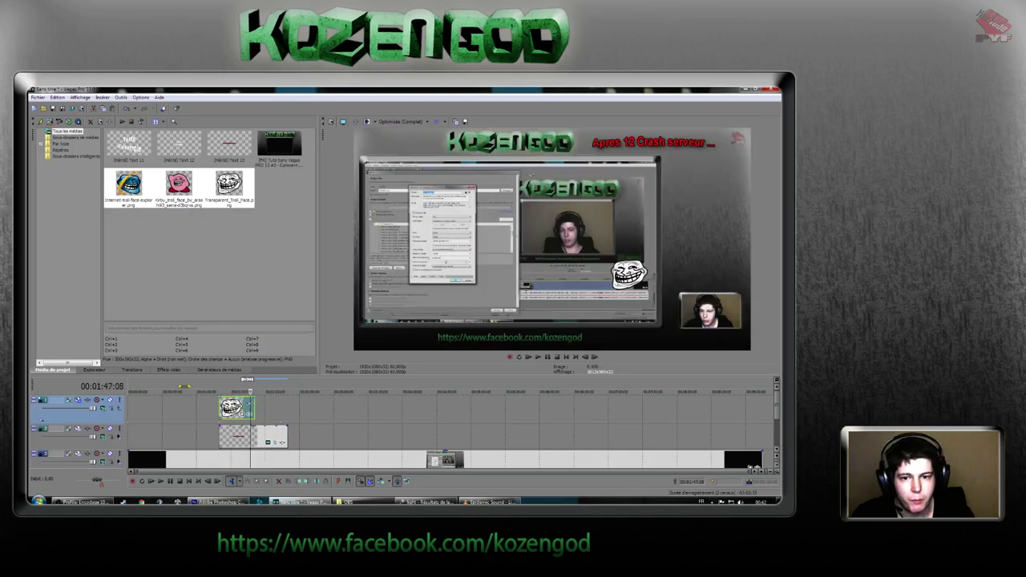
click(254, 405)
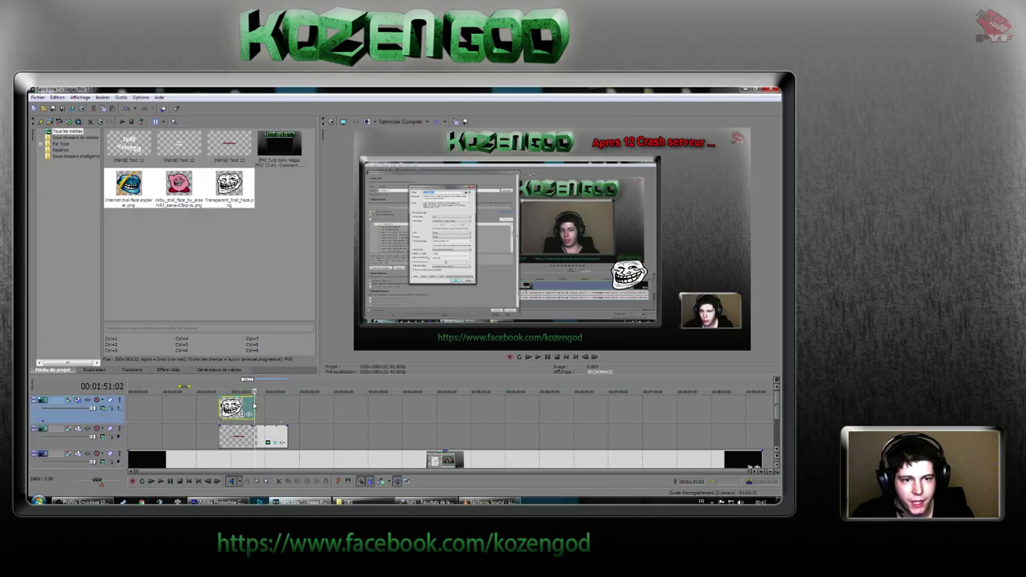
drag(253, 404, 286, 407)
click(281, 408)
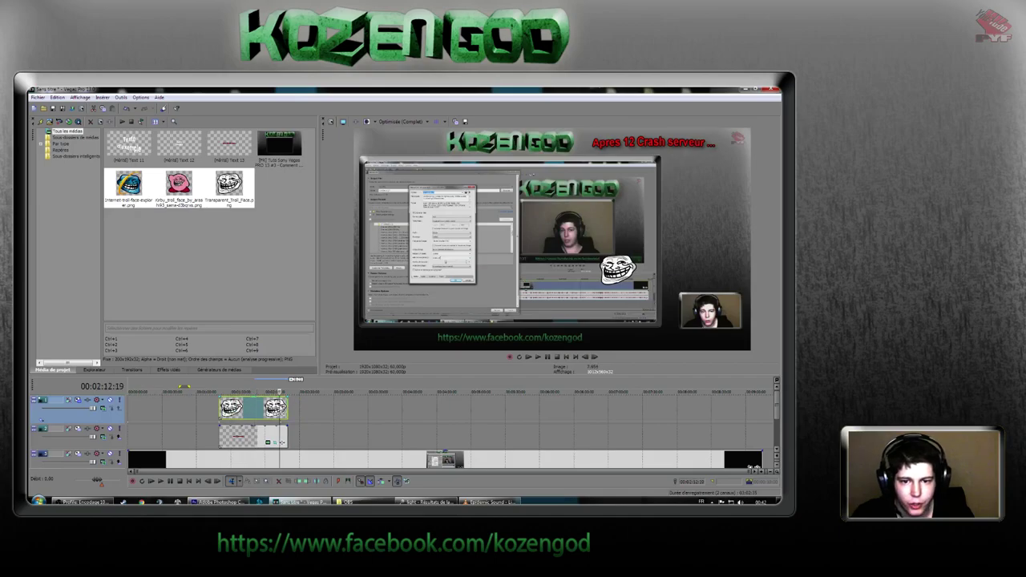
click(284, 409)
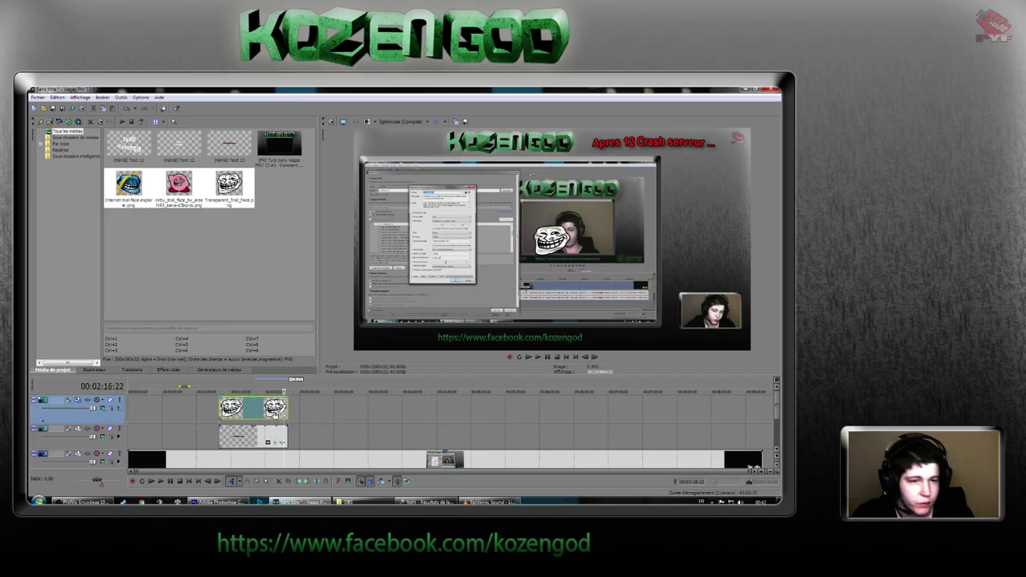
In Pan/Crop, shift the troll face's frame up and to the left near the event's end, and recheck the framing.
click(273, 415)
drag(395, 349, 354, 322)
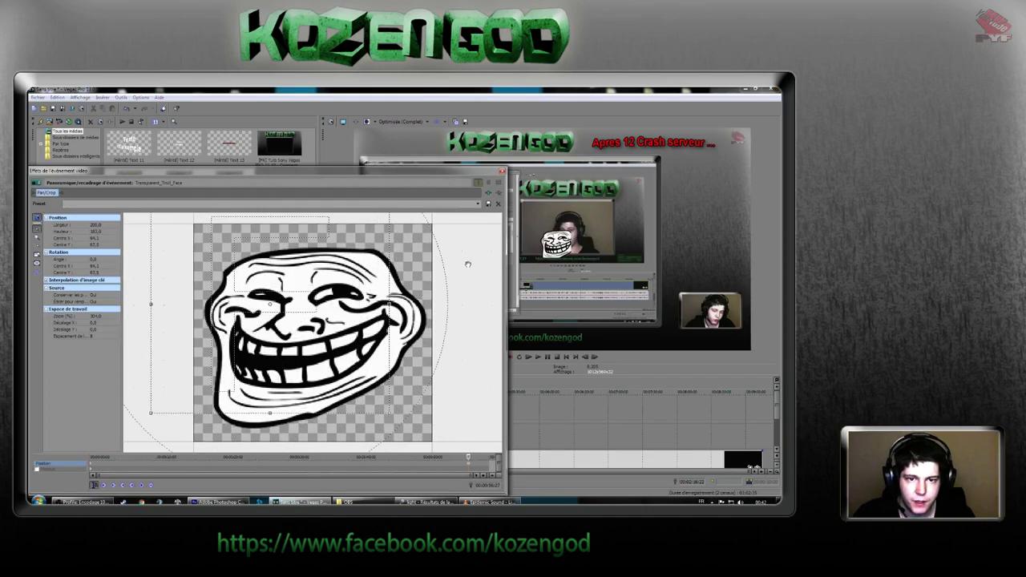
click(502, 171)
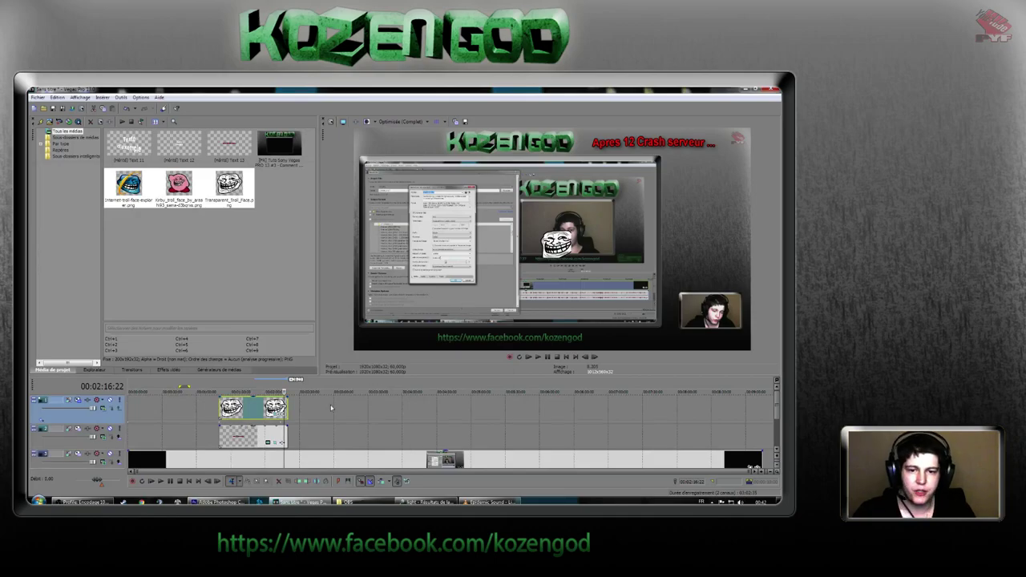
click(275, 412)
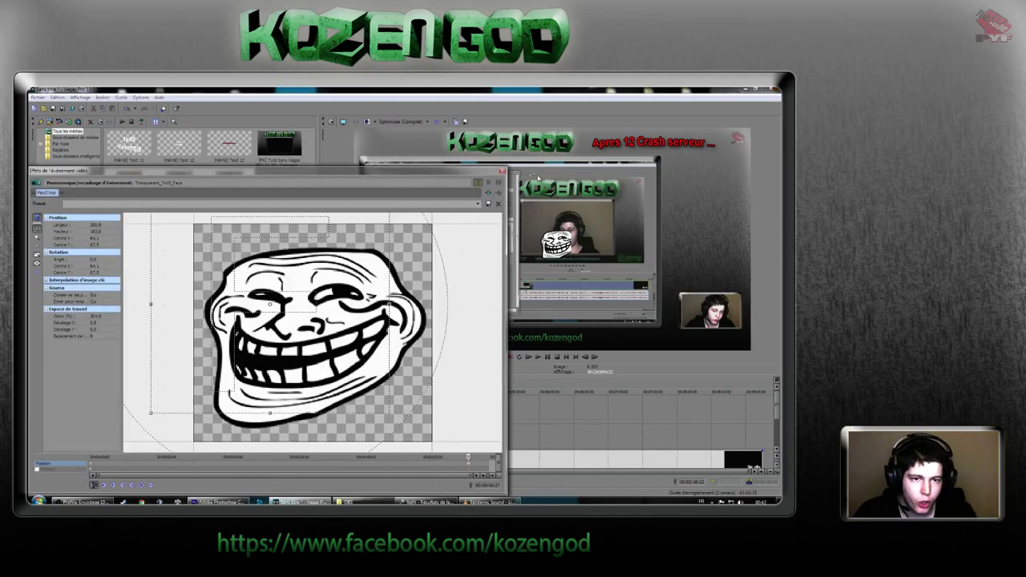
click(501, 171)
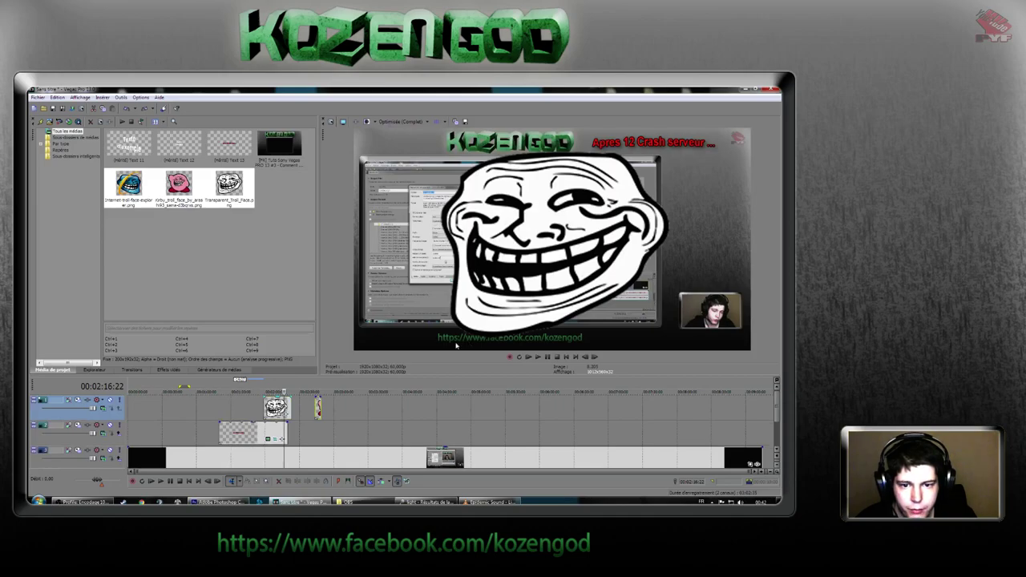
Delete the short leftover event beyond the title's end and move the troll face event to the start of the title event.
click(319, 413)
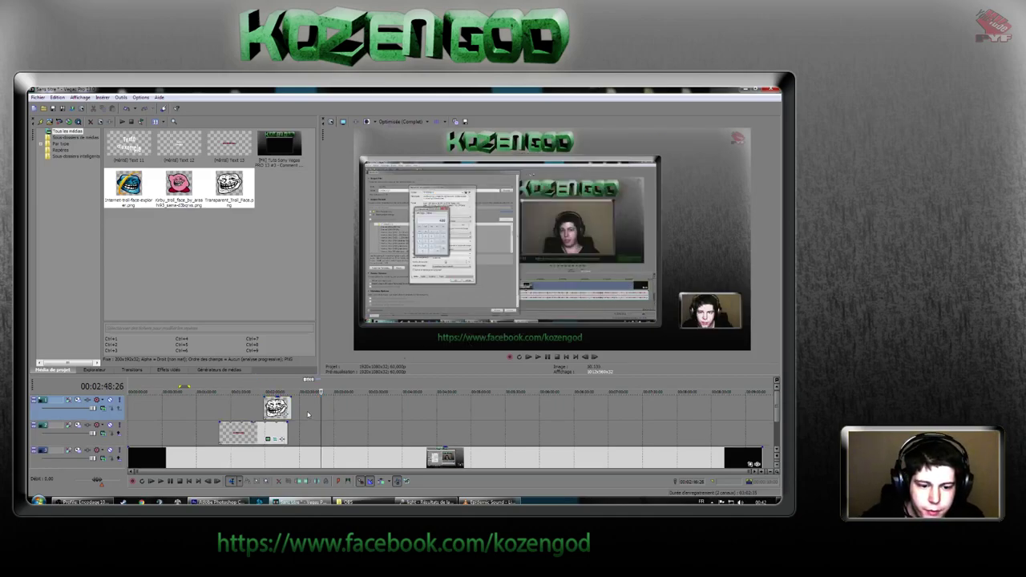
drag(279, 411, 236, 410)
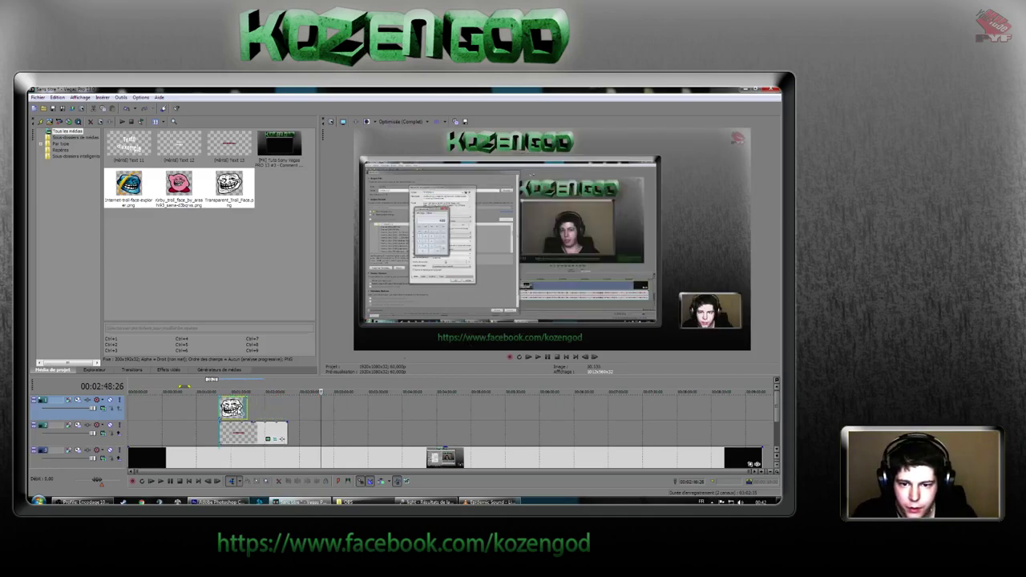
In Pan/Crop at the troll face event's start, set the workspace zoom to 100% and enlarge and shift the frame to place the face beside the webcam inset.
click(224, 412)
click(219, 409)
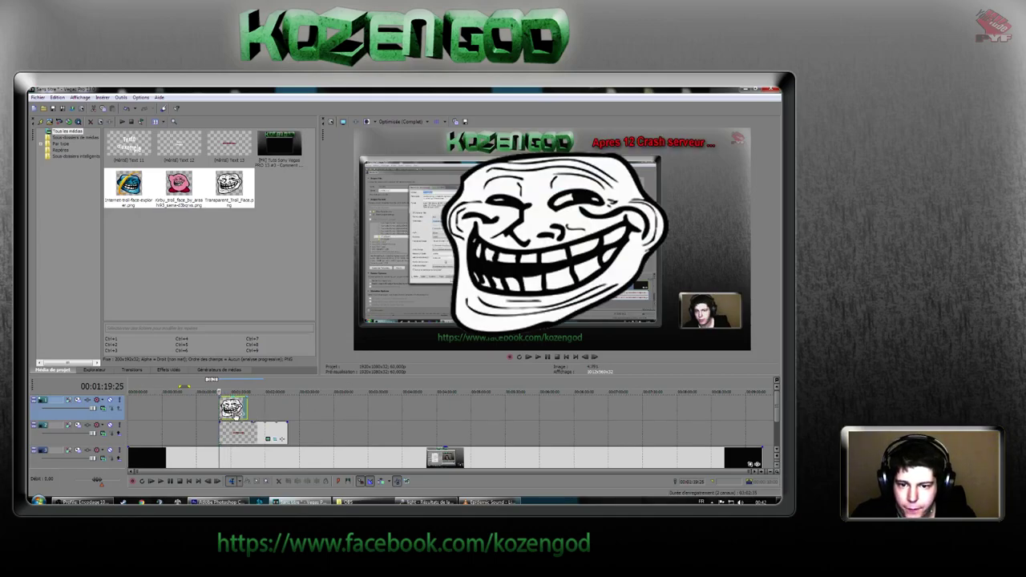
click(243, 400)
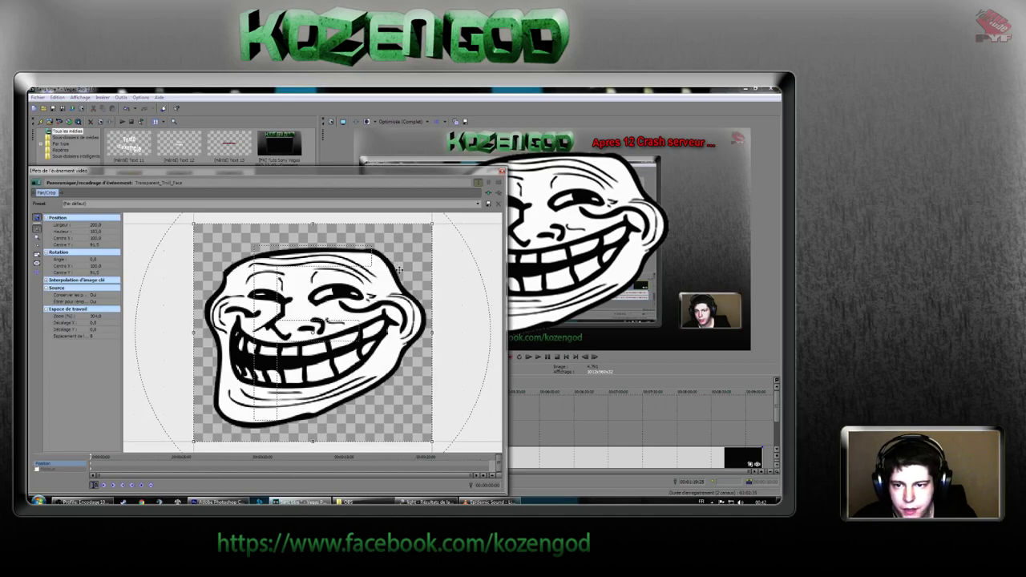
click(99, 318)
text(1)
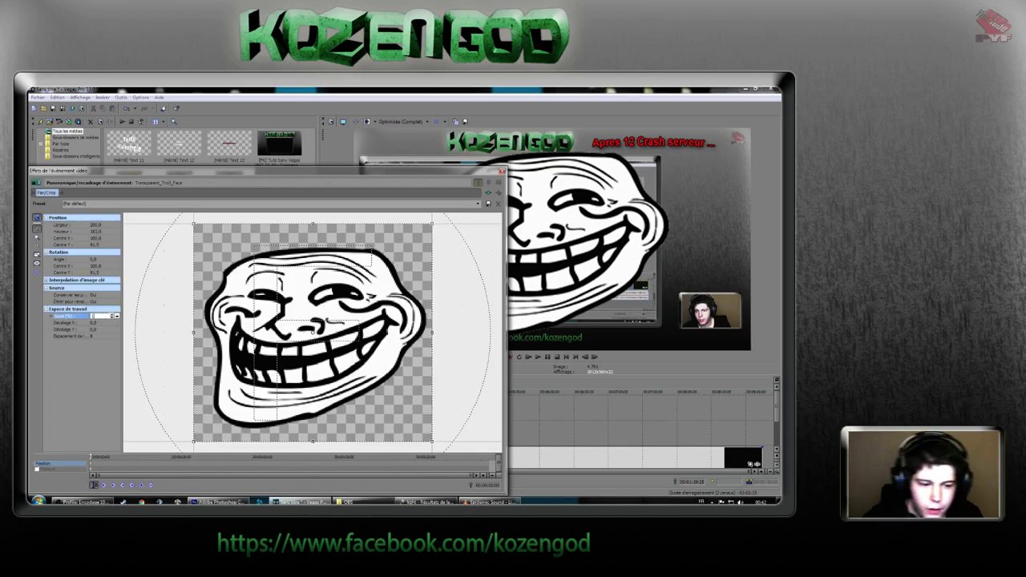
text(00)
key(Return)
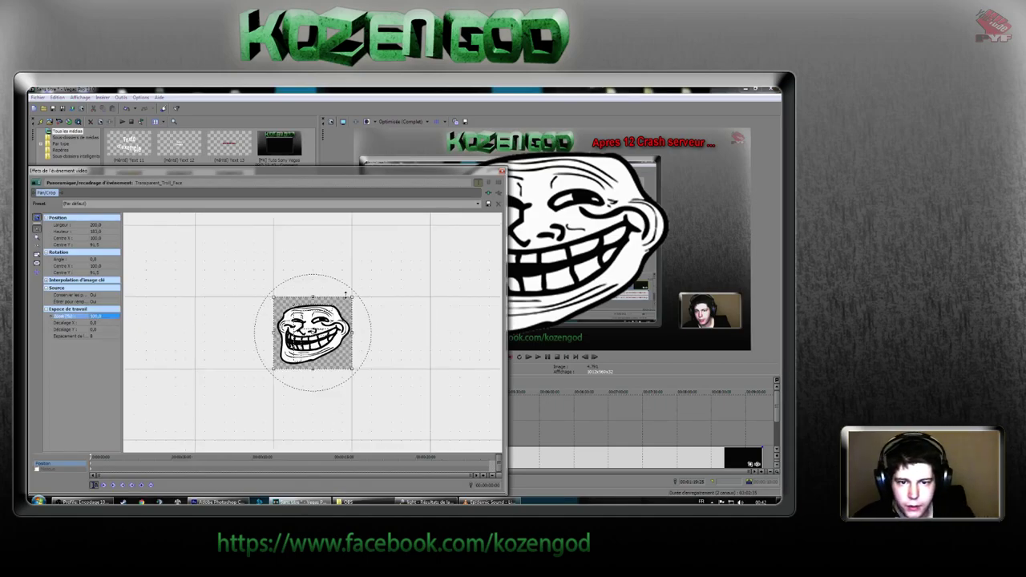
drag(346, 295, 510, 187)
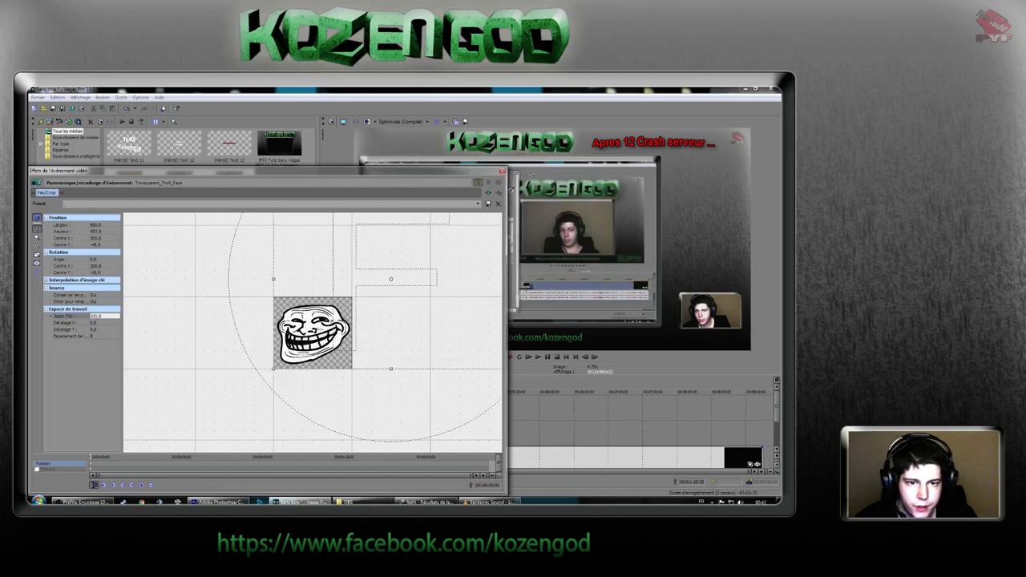
drag(376, 257, 219, 259)
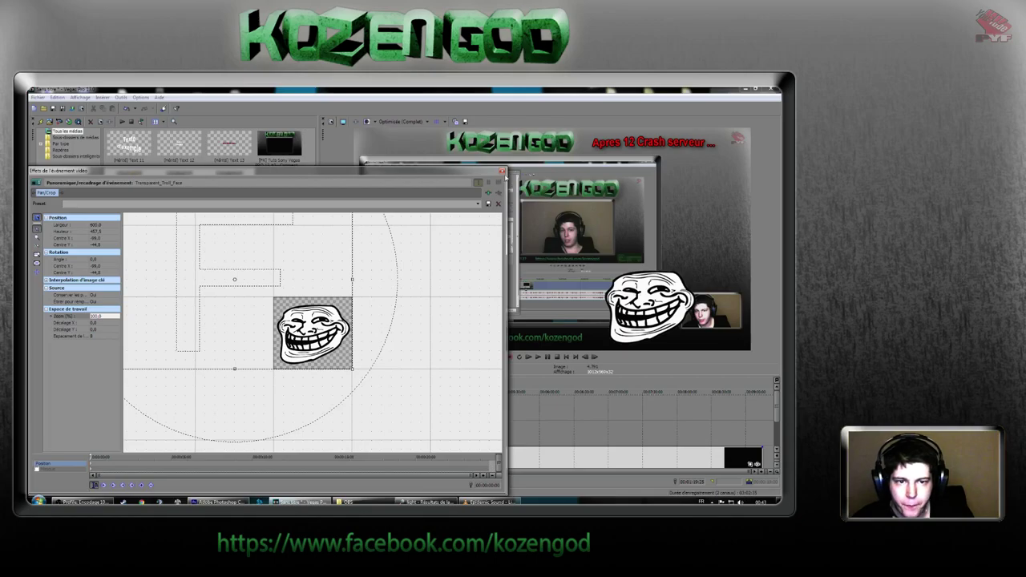
click(502, 171)
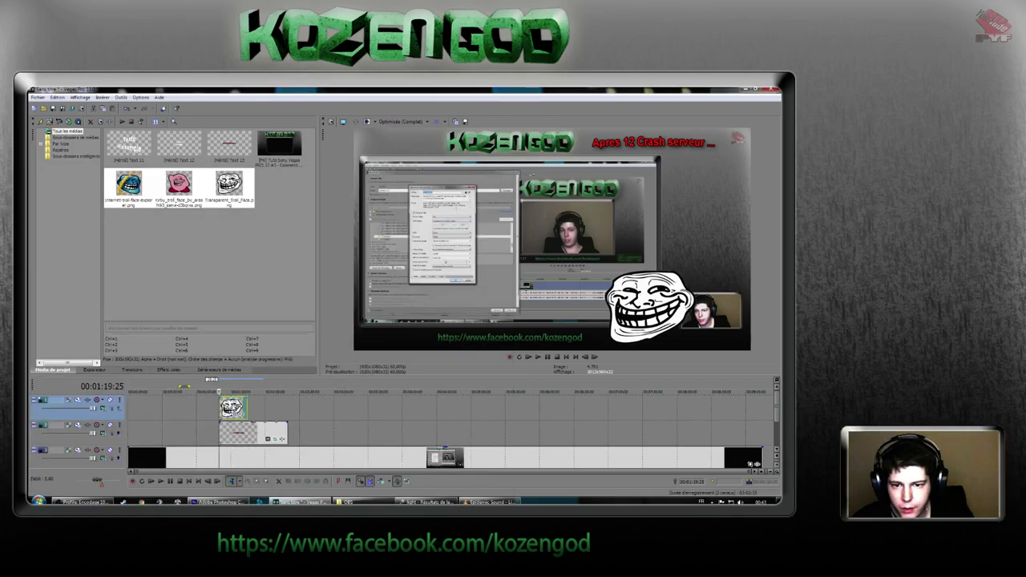
About six seconds into the troll face event, shift its Pan/Crop frame so the face sits over the inner video's presenter.
click(233, 413)
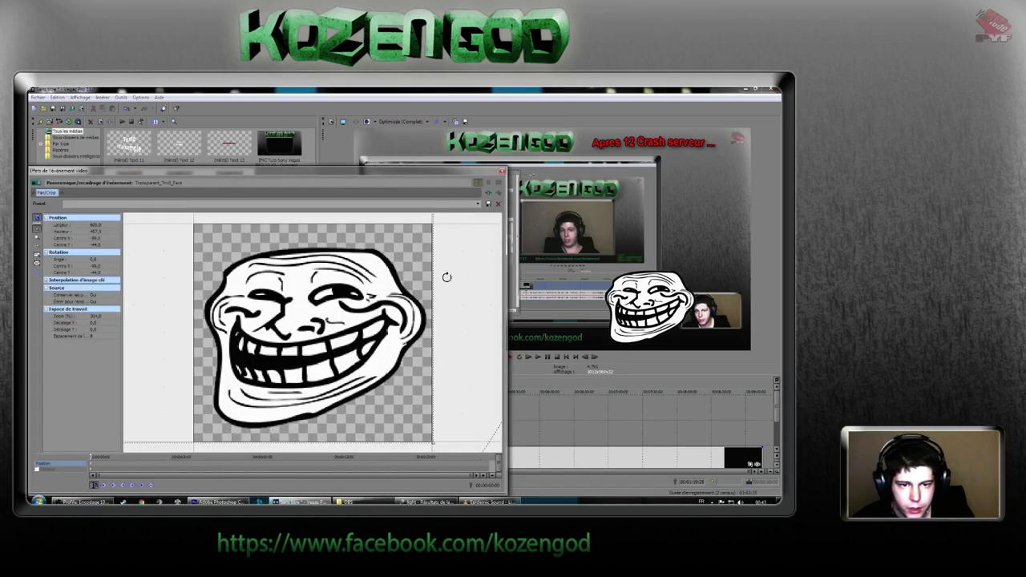
drag(447, 181, 152, 179)
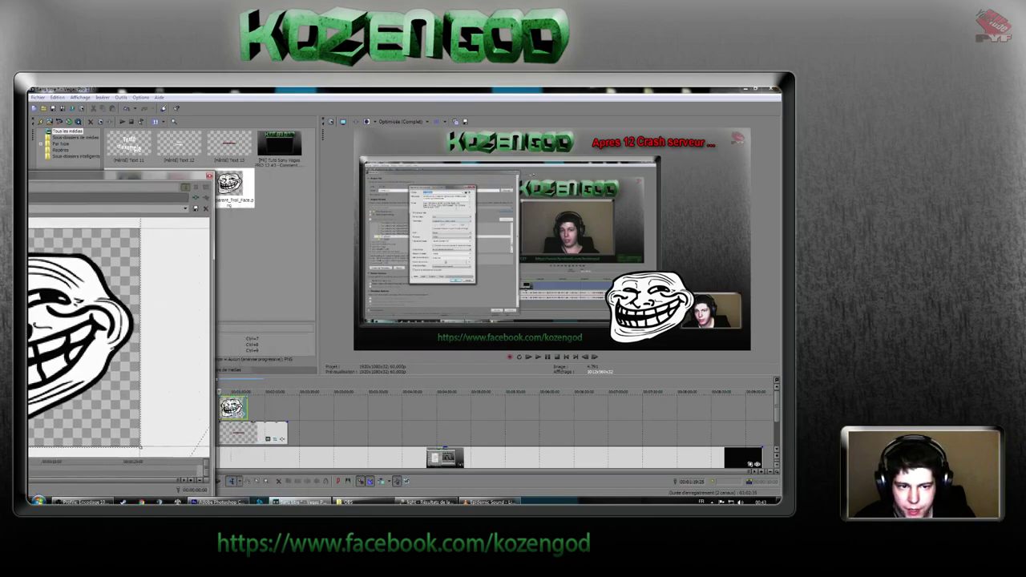
click(225, 404)
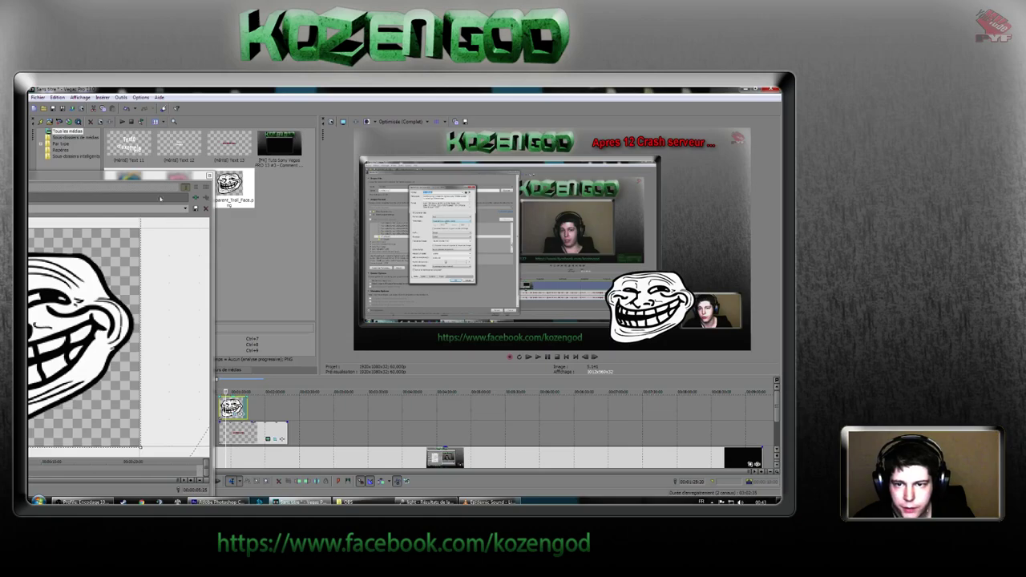
drag(161, 187, 476, 131)
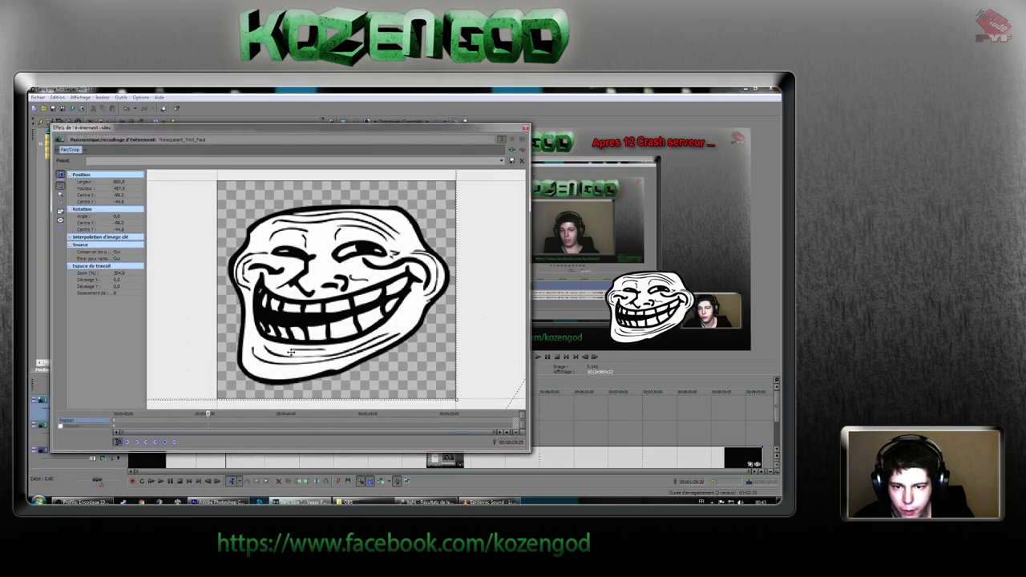
drag(364, 278, 561, 461)
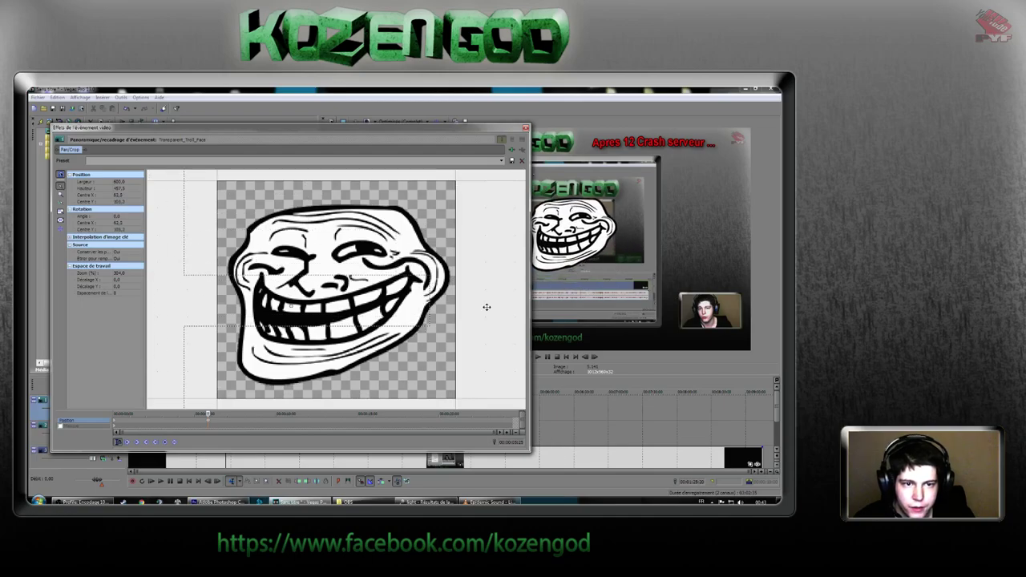
click(525, 128)
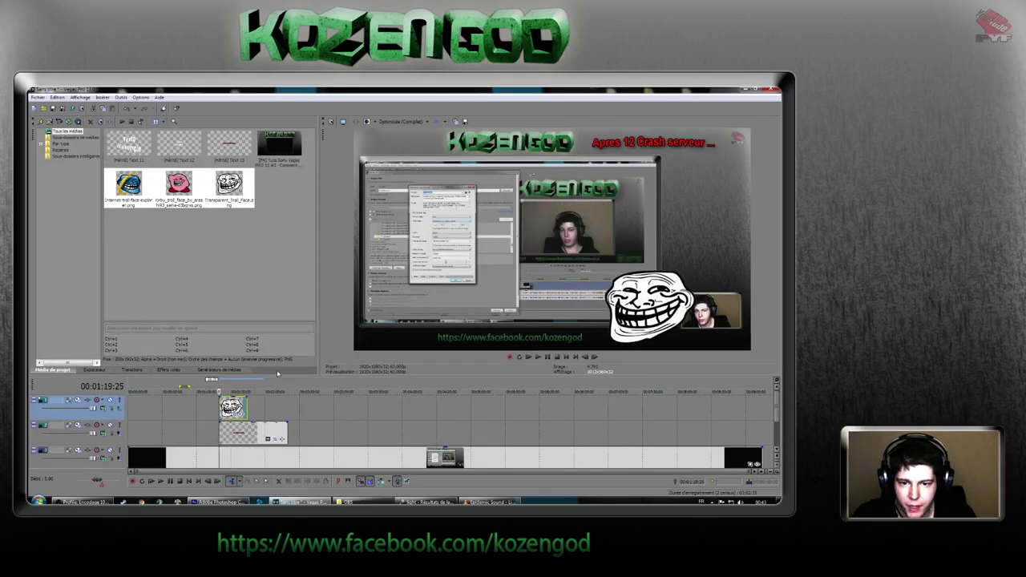
Play the troll face animation from just before the event and stop at about 00:01:33.
click(217, 411)
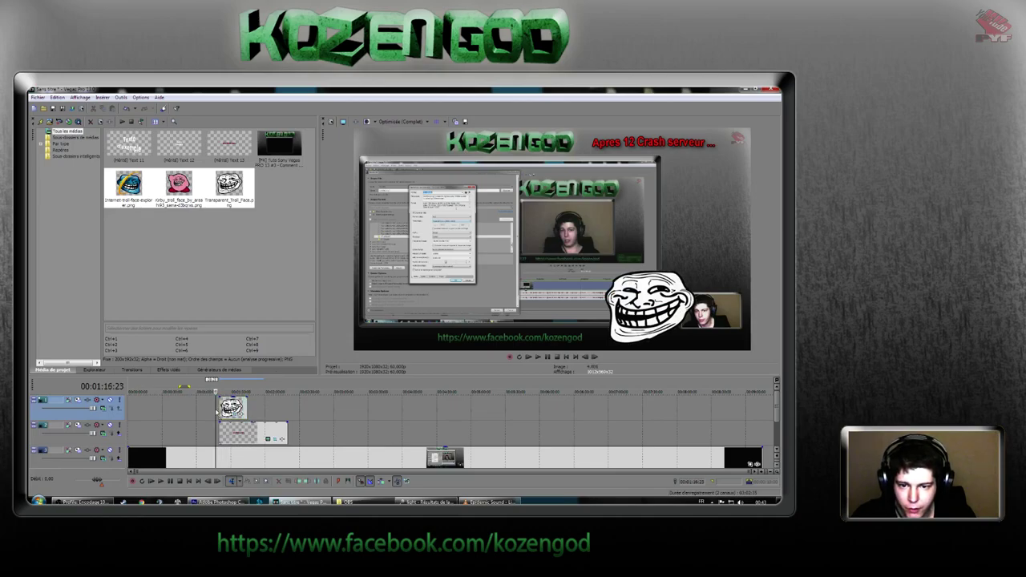
click(538, 357)
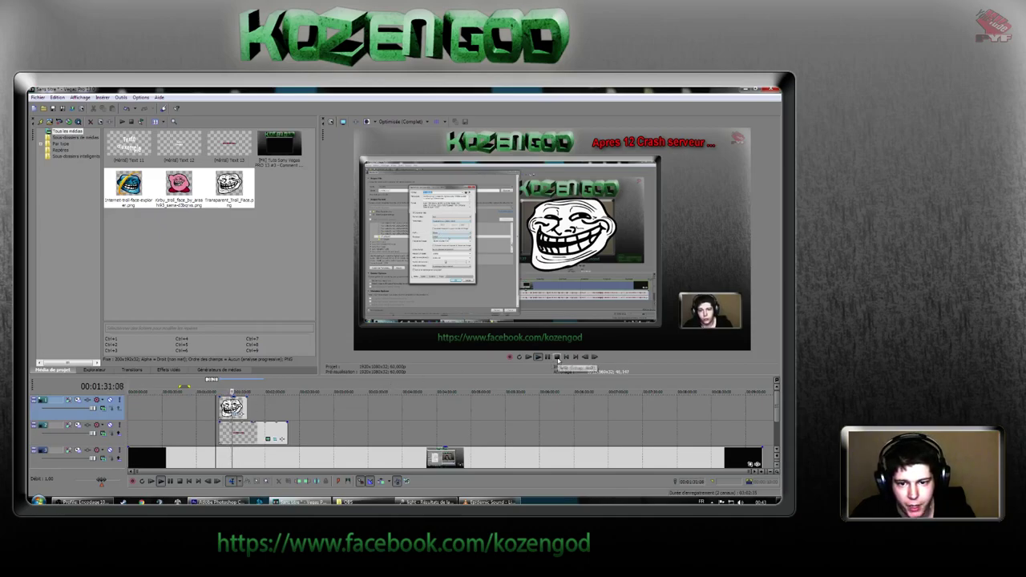
click(558, 358)
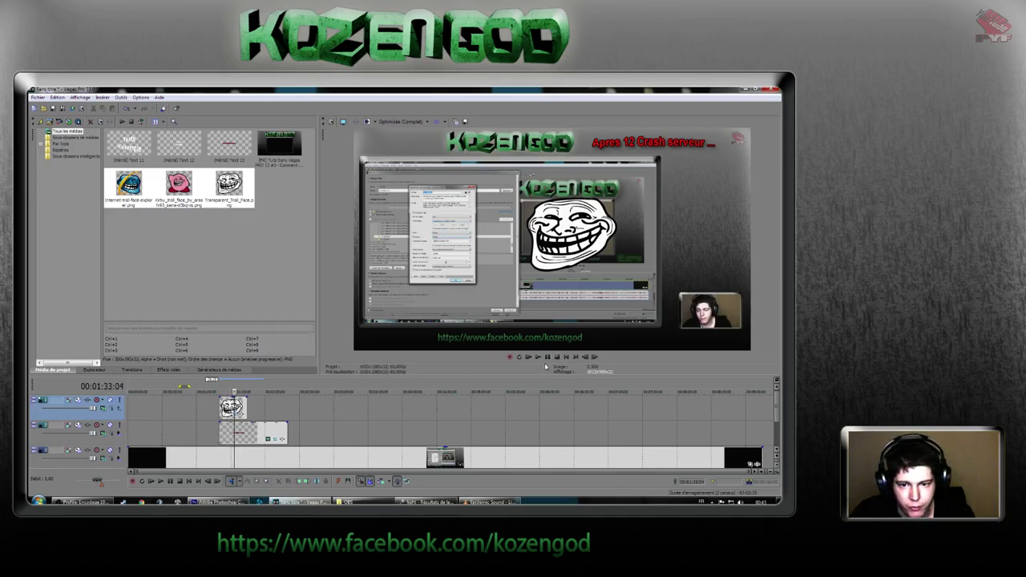
At 00:01:33:04, shift the troll face's Pan/Crop frame to bring the face back beside the webcam inset.
click(233, 418)
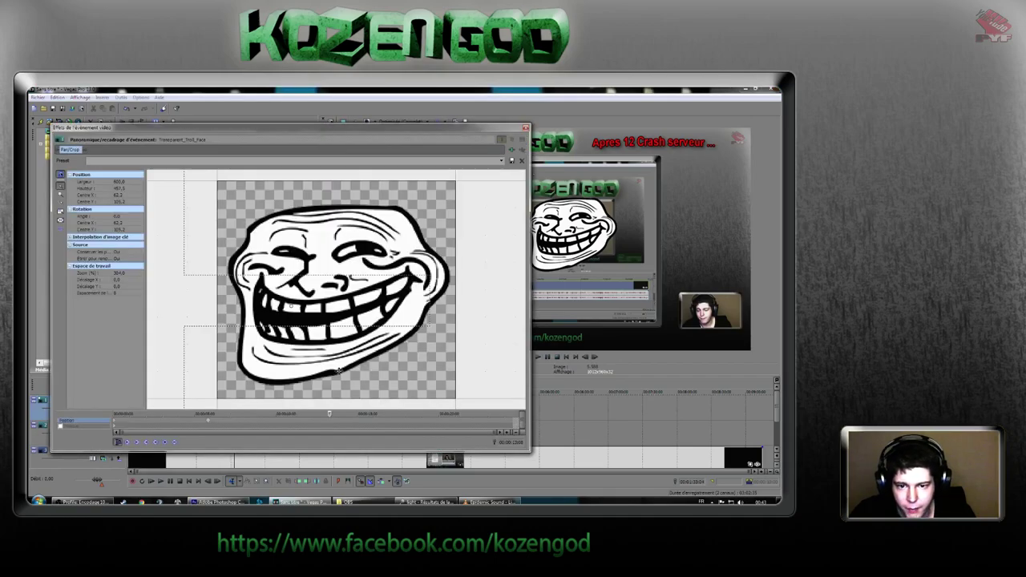
drag(282, 232, 64, 87)
drag(198, 186, 245, 186)
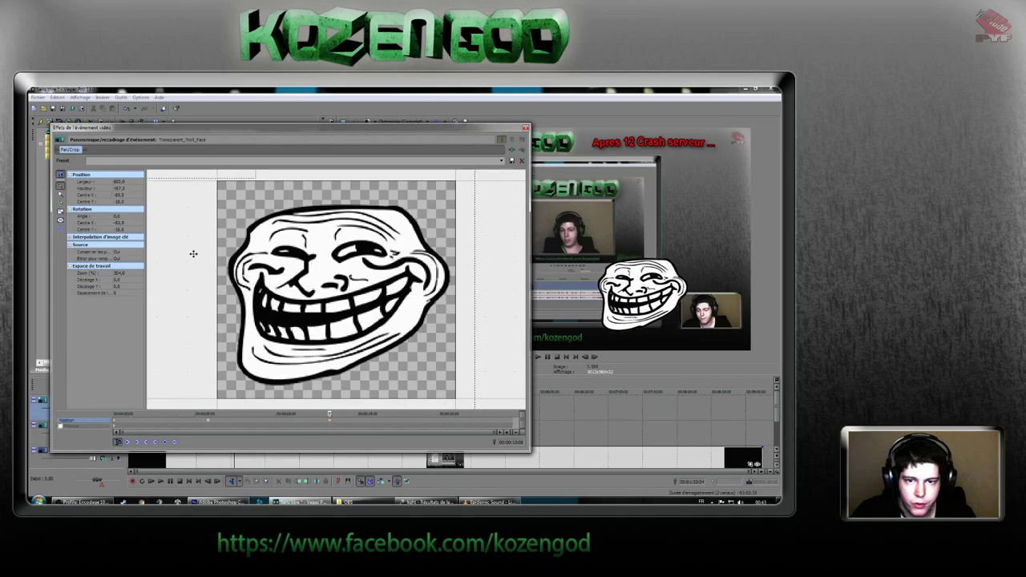
drag(193, 253, 244, 203)
click(526, 128)
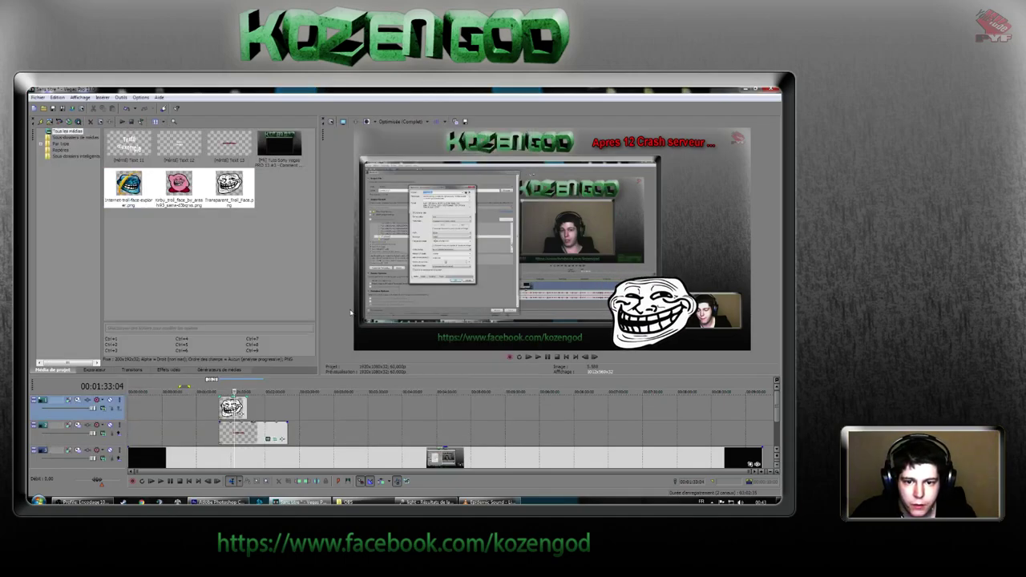
Play the troll face event from its start to check the full movement out from the webcam and back.
click(221, 409)
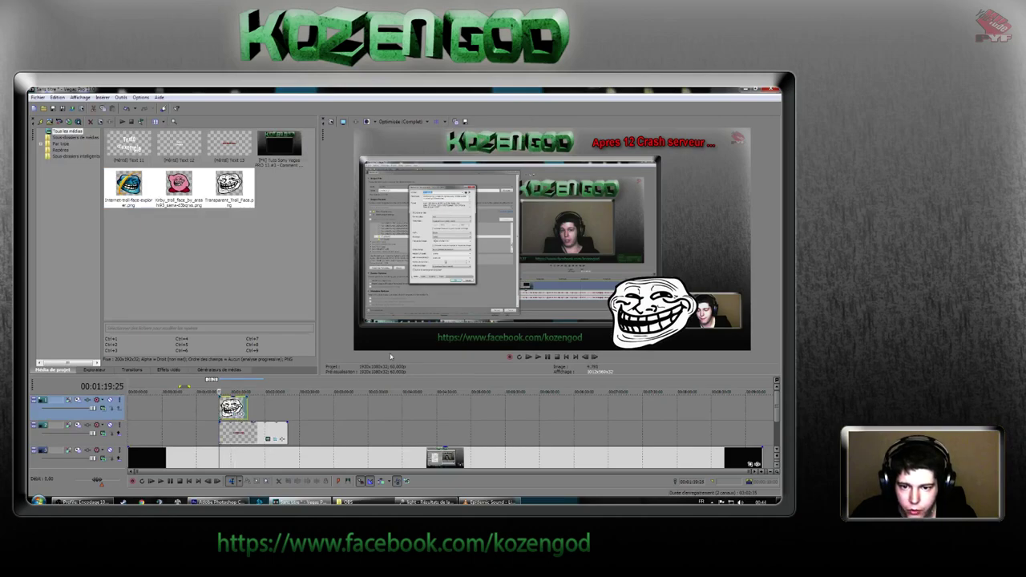
click(535, 358)
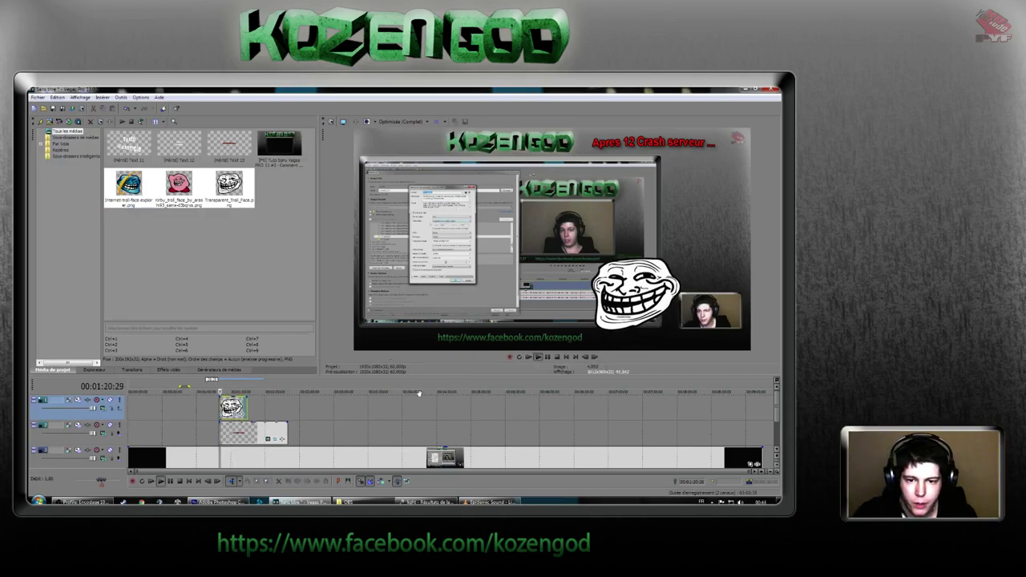
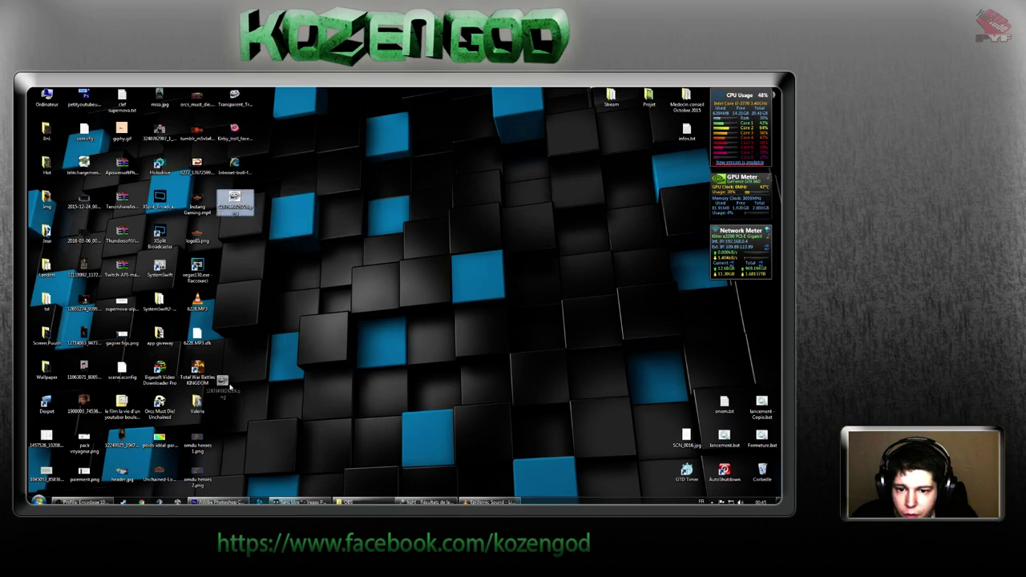
Bring the white-background troll face PNG from the desktop into the project and place it on the empty upper track, starting with the red text.
click(312, 500)
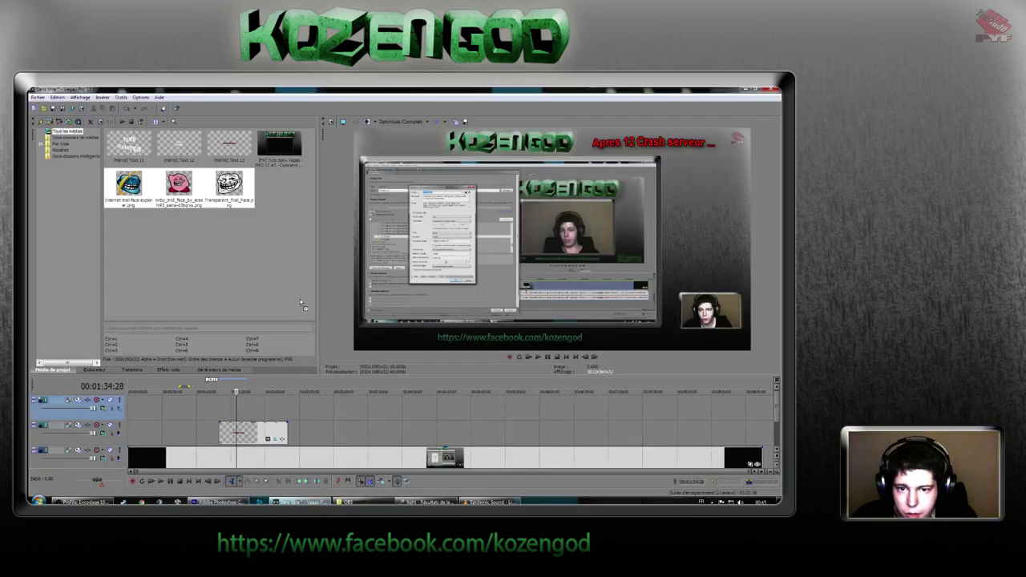
drag(221, 415, 250, 412)
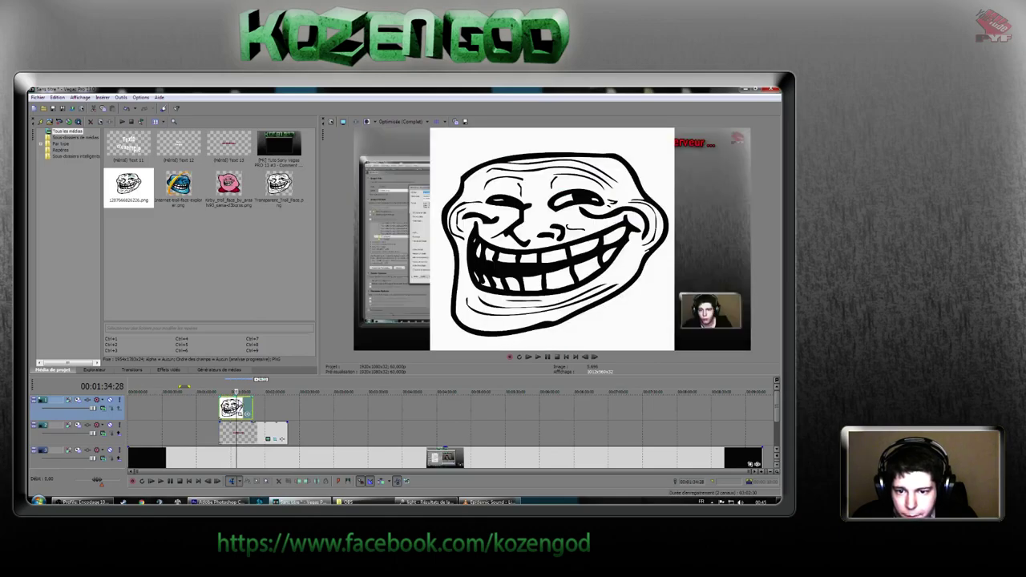
click(218, 405)
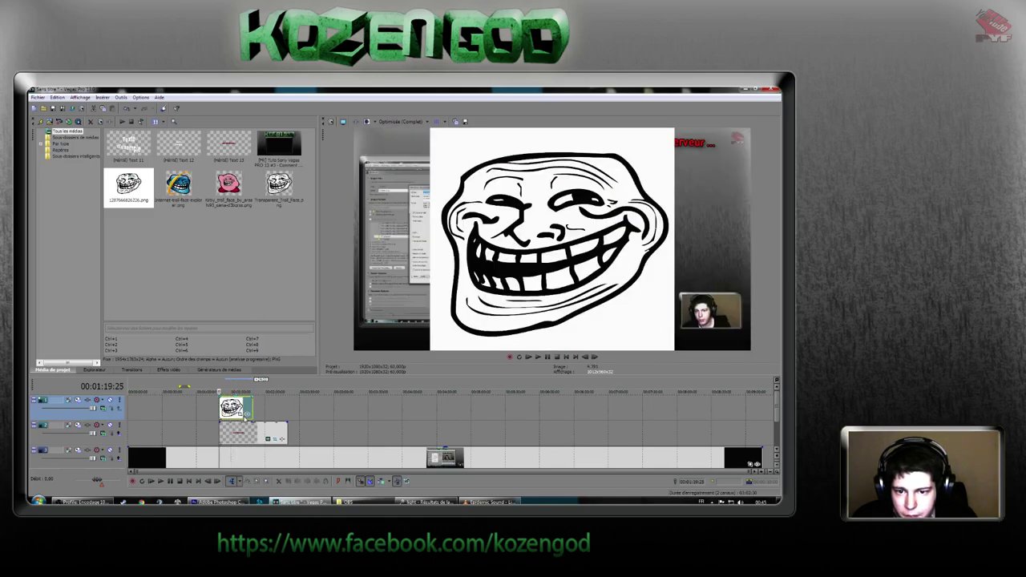
Enable the Pan/Crop mask on the new troll face event and trace a closed anchor-point path around the face's outline to cut away the white background.
click(246, 413)
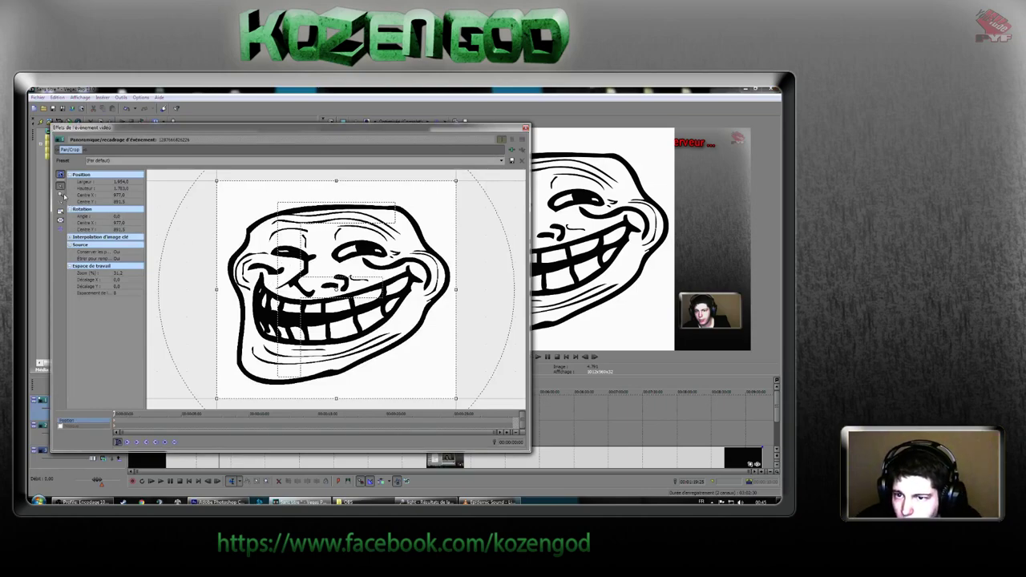
click(60, 427)
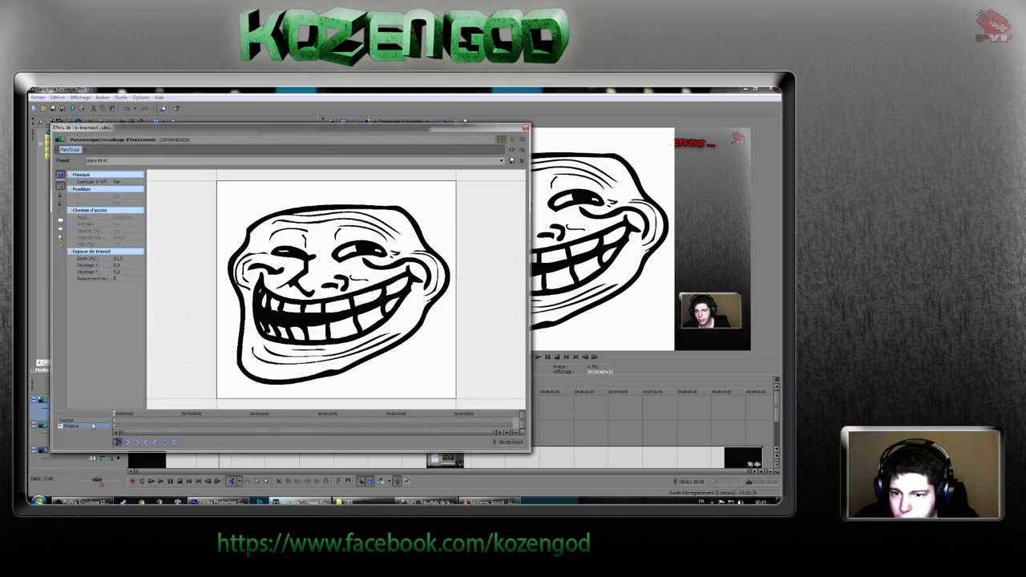
click(61, 196)
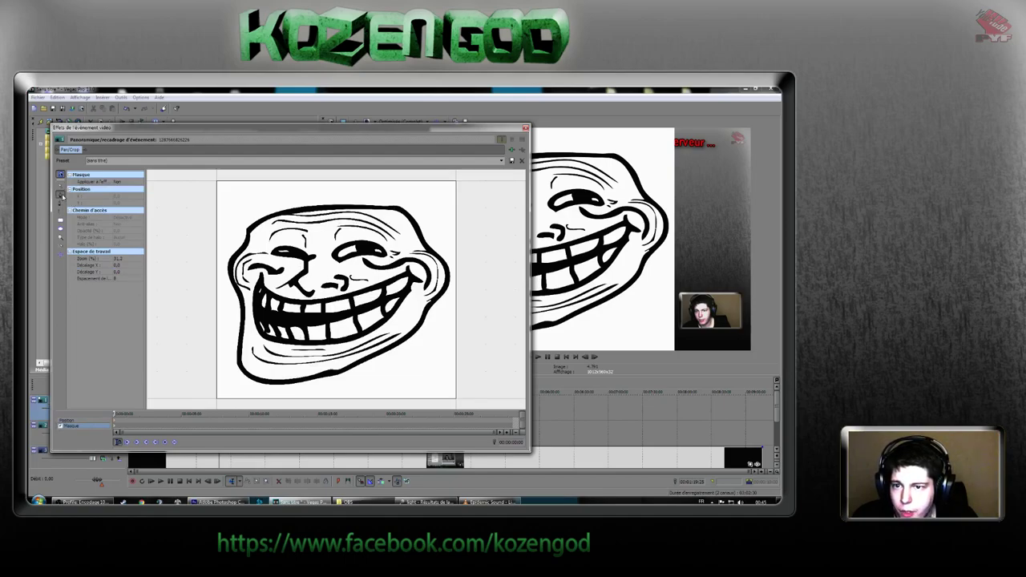
click(265, 221)
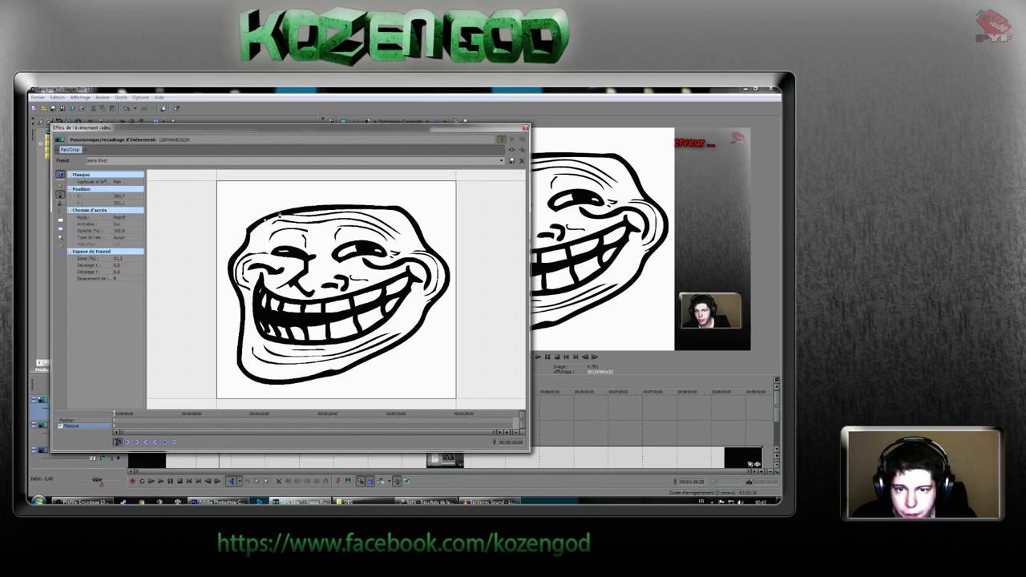
click(304, 212)
click(332, 209)
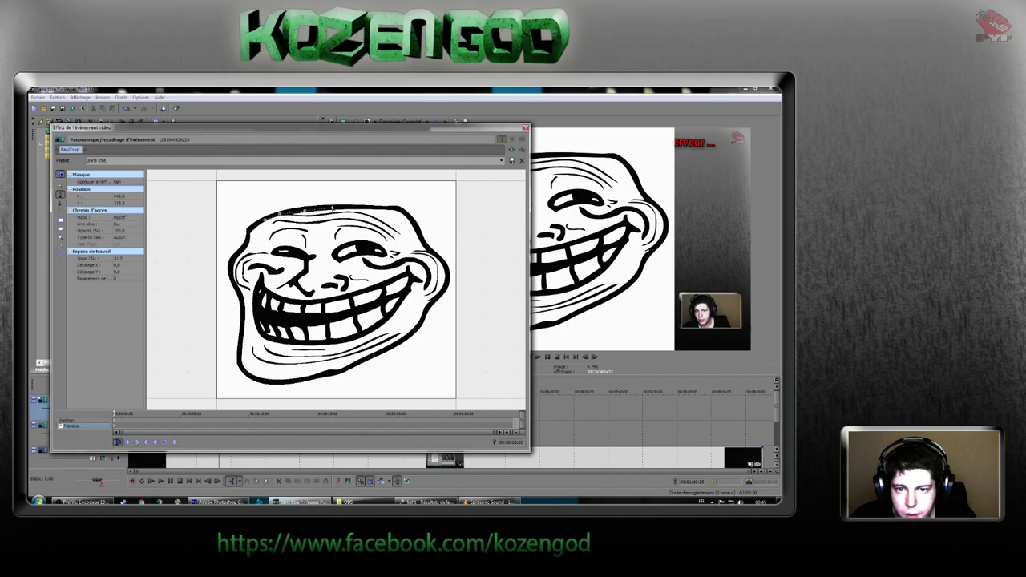
click(359, 210)
click(386, 209)
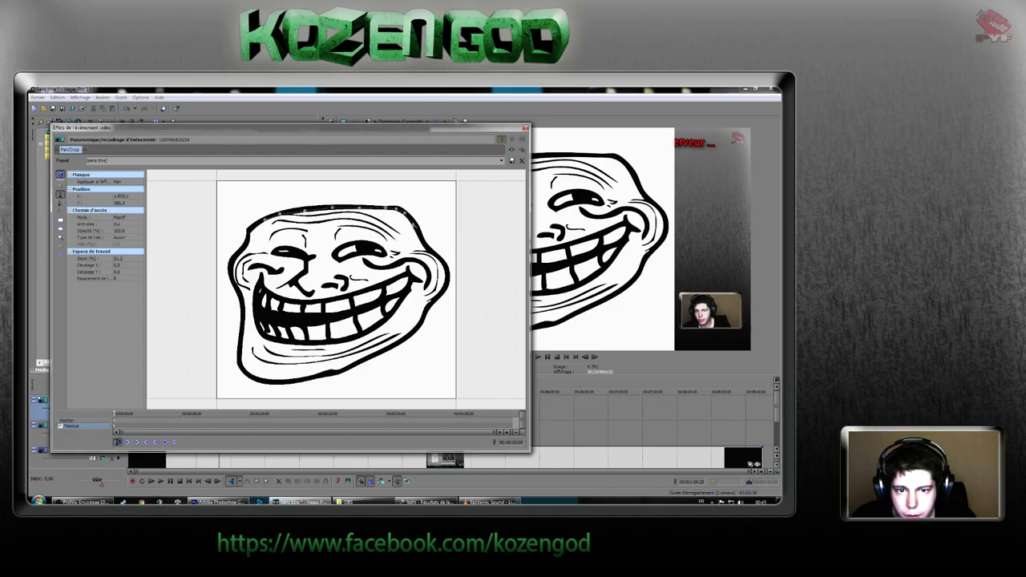
click(429, 248)
click(449, 281)
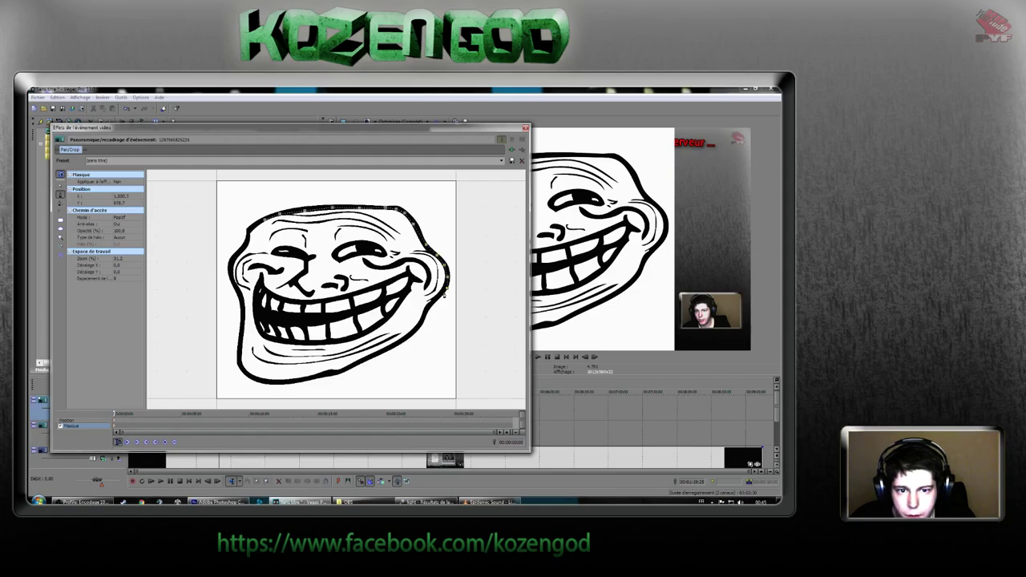
click(426, 318)
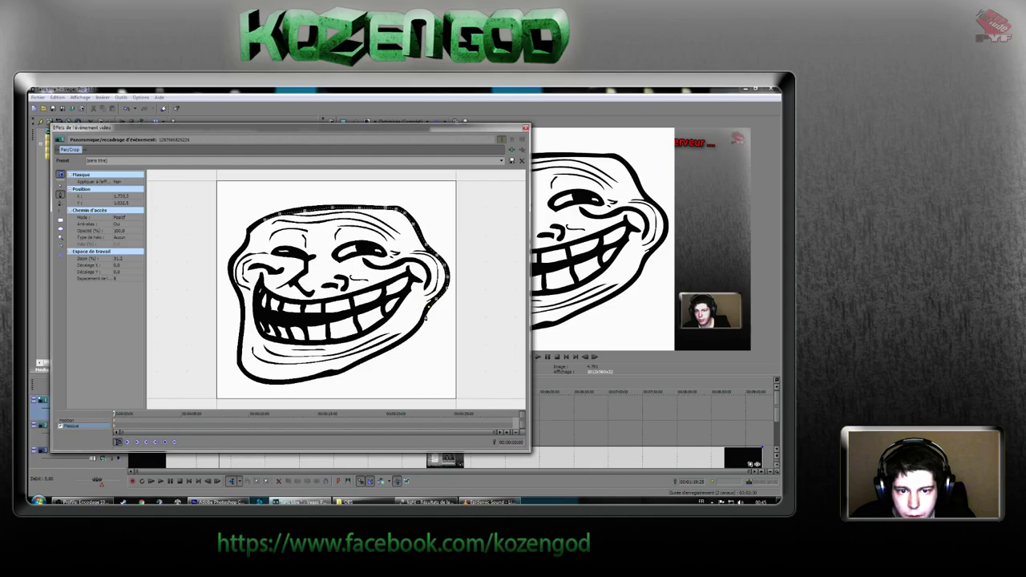
click(405, 342)
click(385, 351)
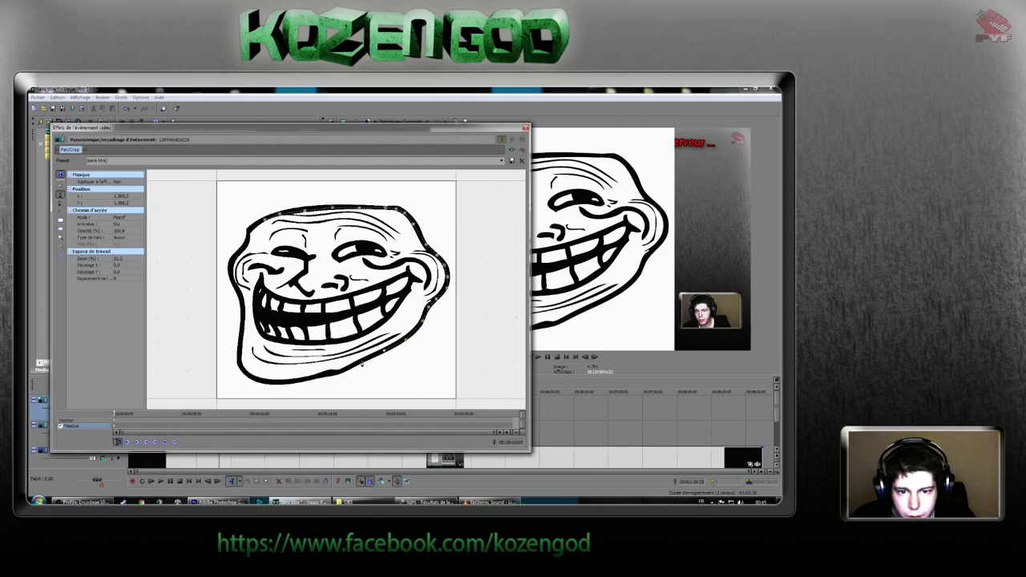
click(361, 364)
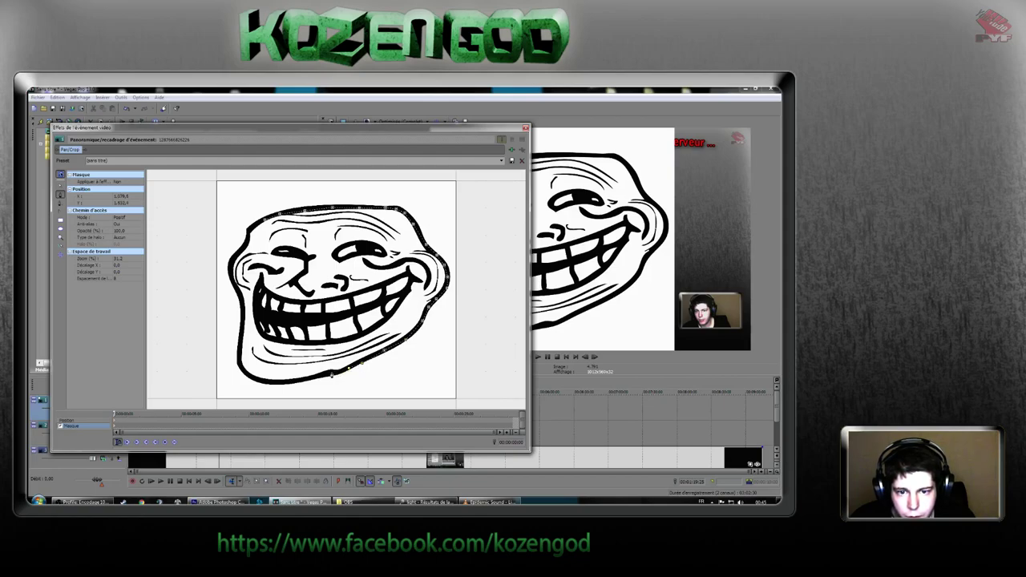
click(332, 373)
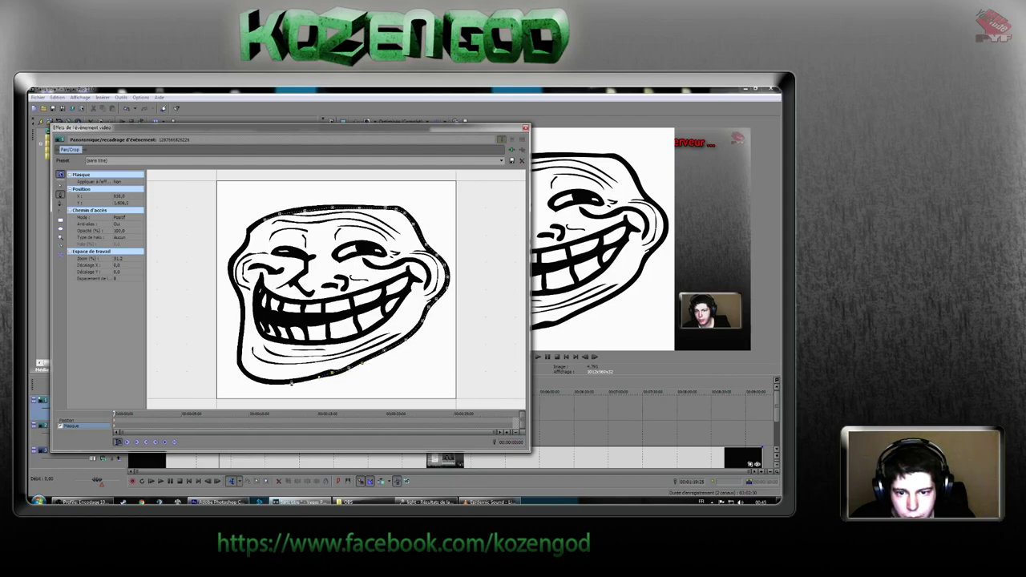
click(264, 383)
click(240, 372)
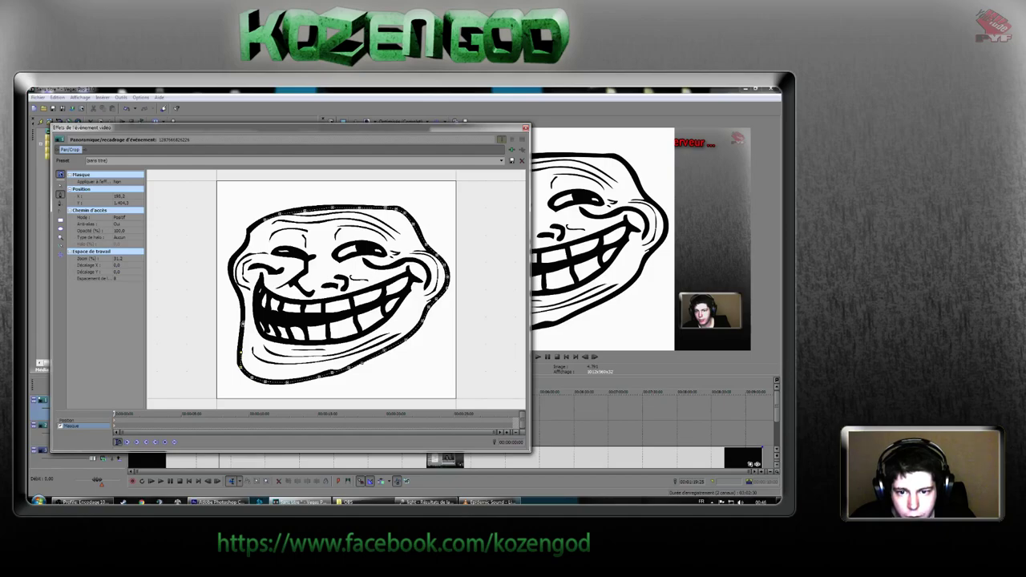
click(235, 291)
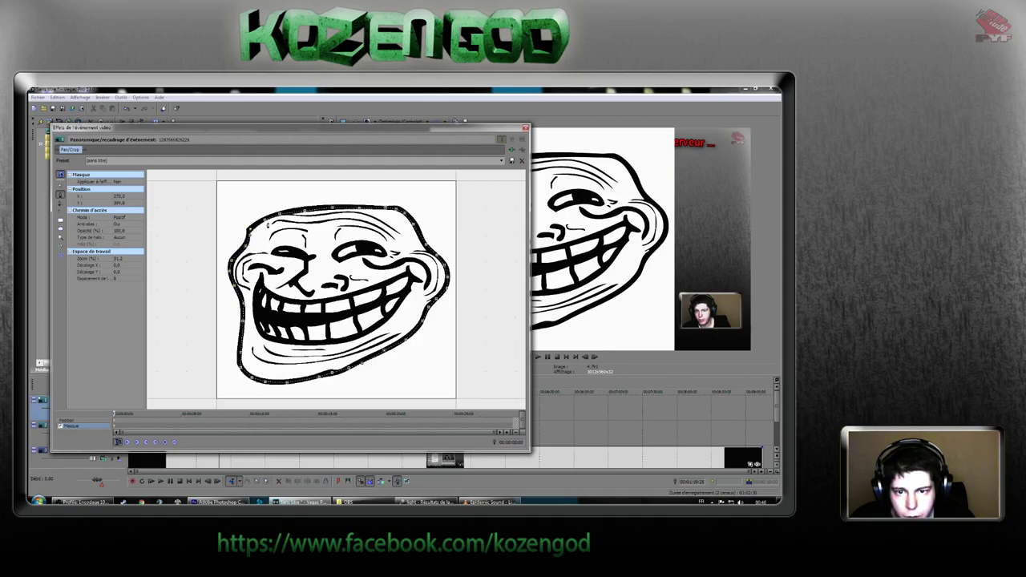
click(263, 219)
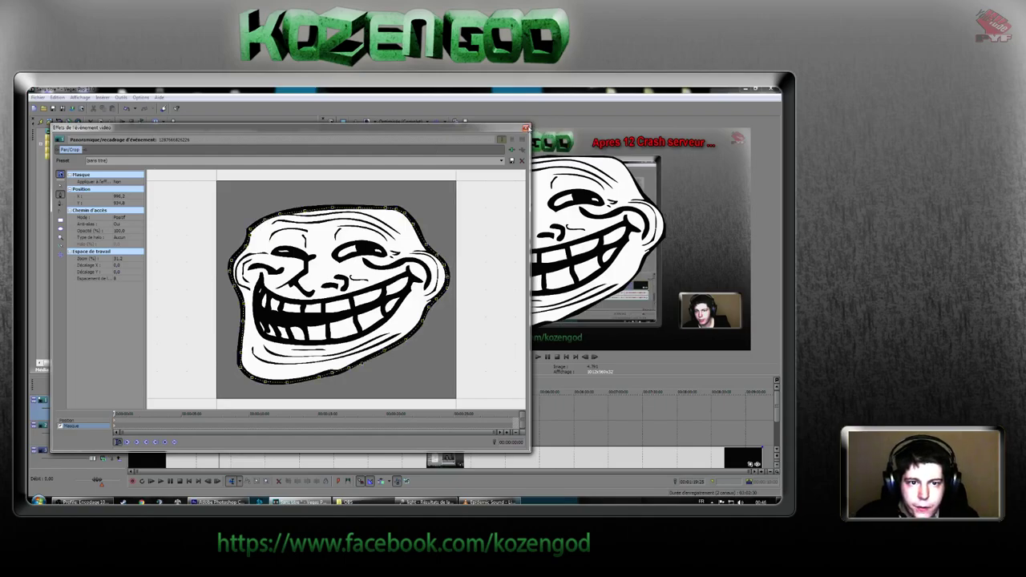
click(525, 128)
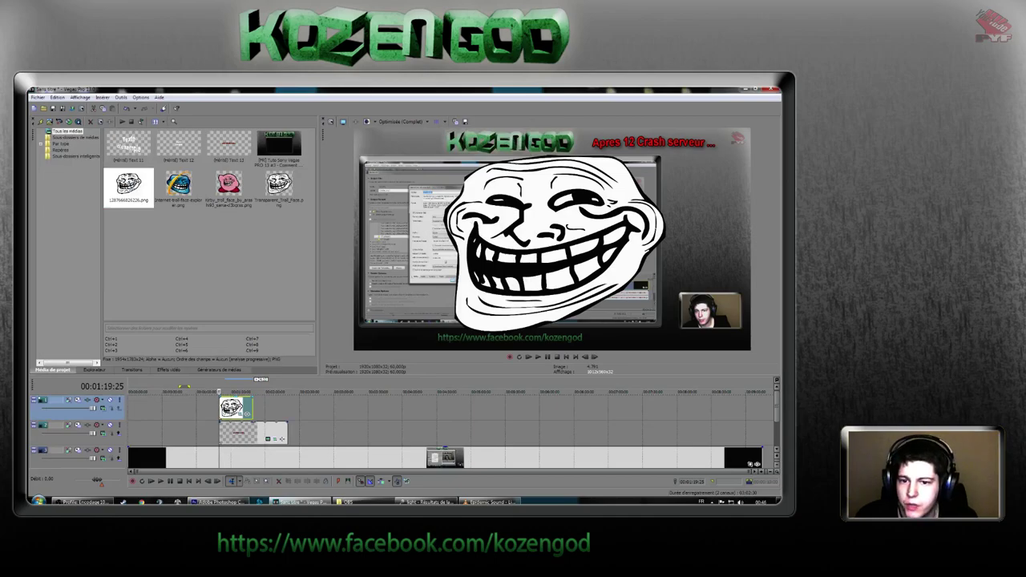
click(244, 414)
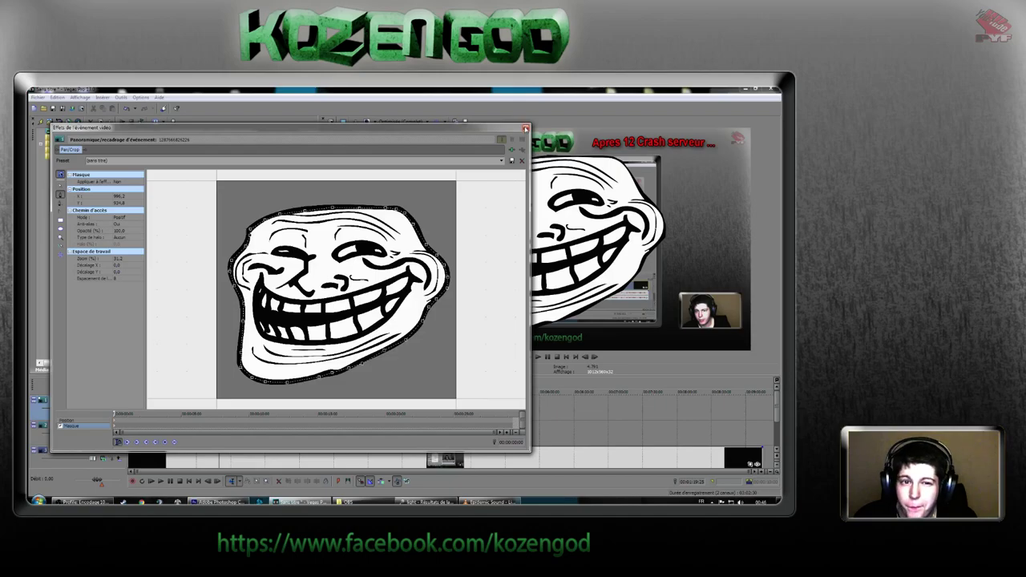
click(526, 129)
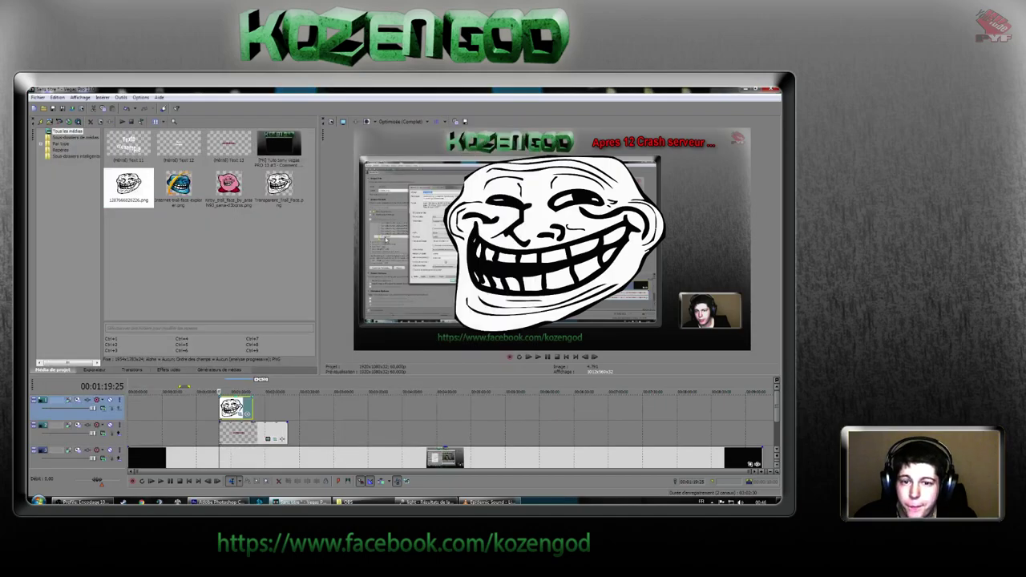
Use Track Motion on the troll face's track to shrink its frame to about 396 × 223 and move it over the webcam inset.
click(78, 403)
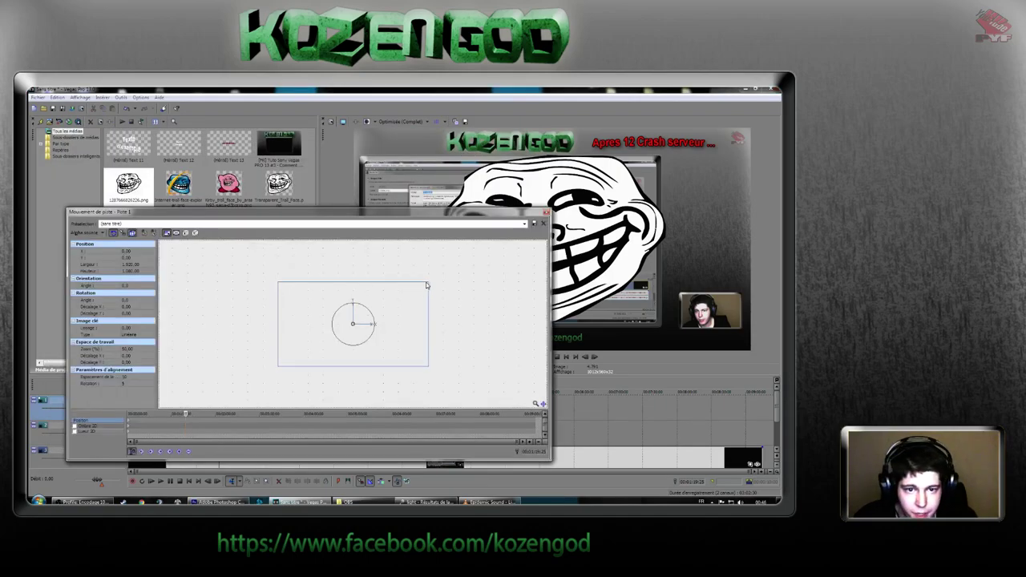
drag(427, 283, 412, 350)
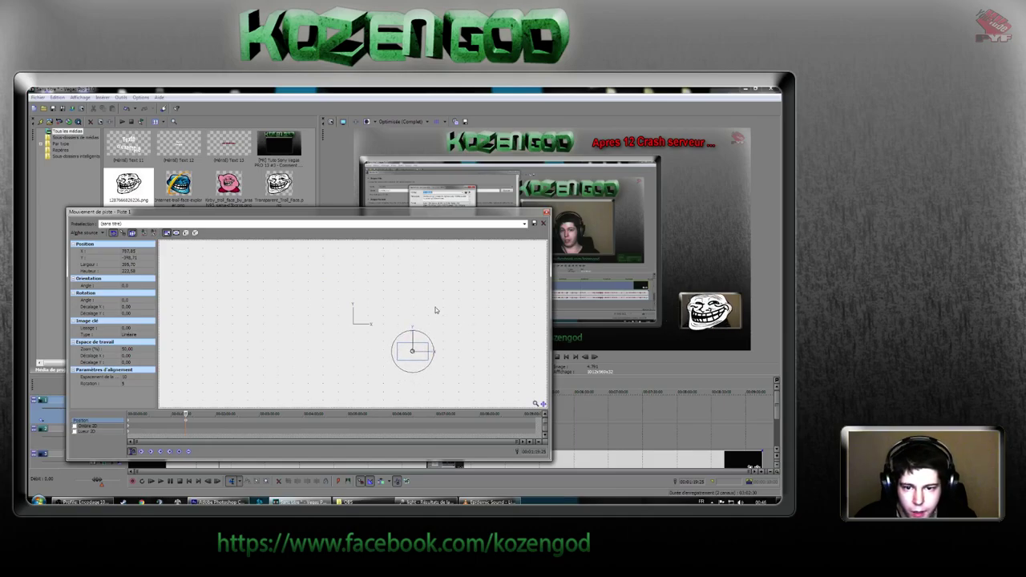
click(548, 213)
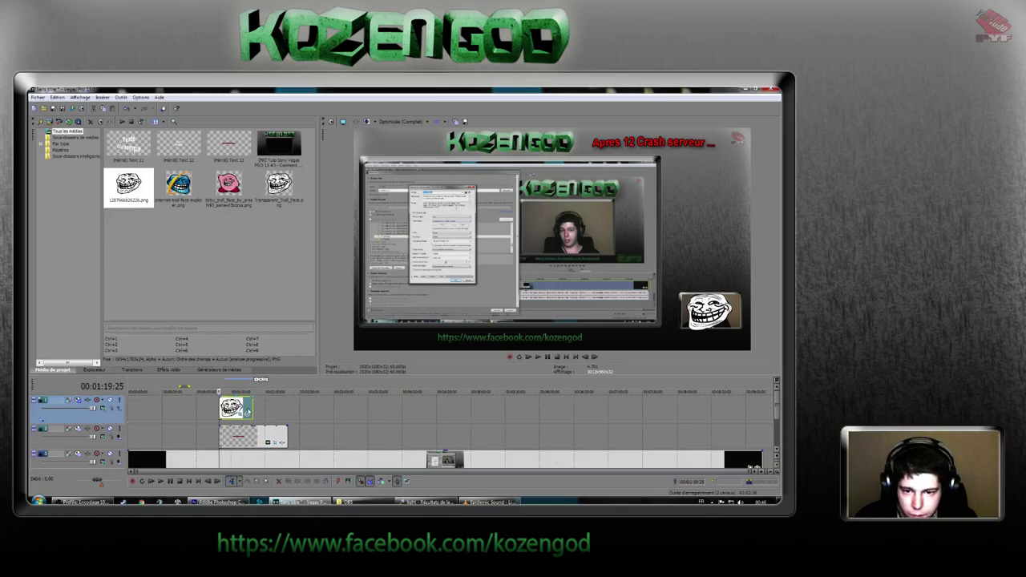
Play from just before the troll face event to check the masked face over the webcam inset, and stop playback.
click(208, 411)
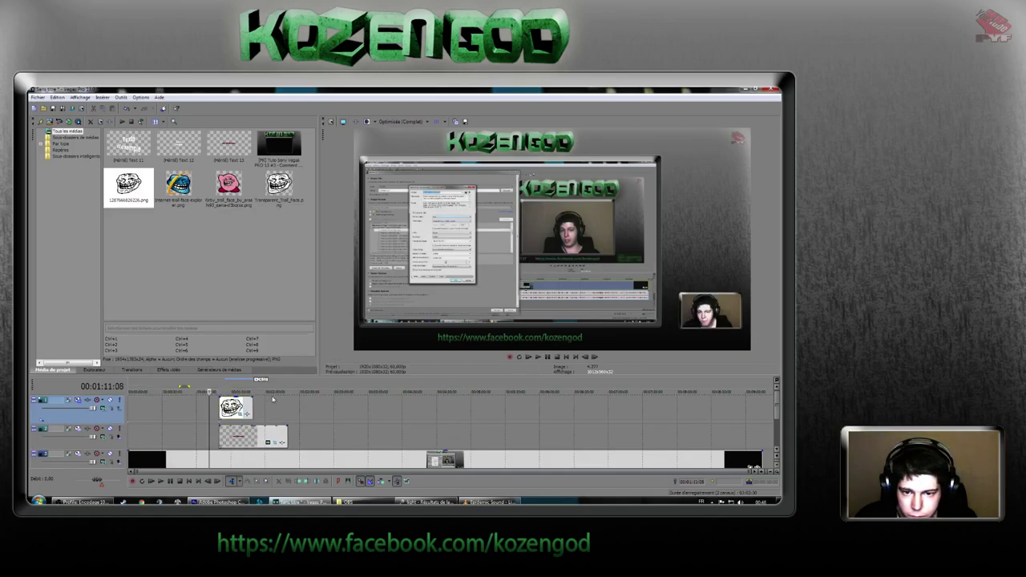
click(217, 405)
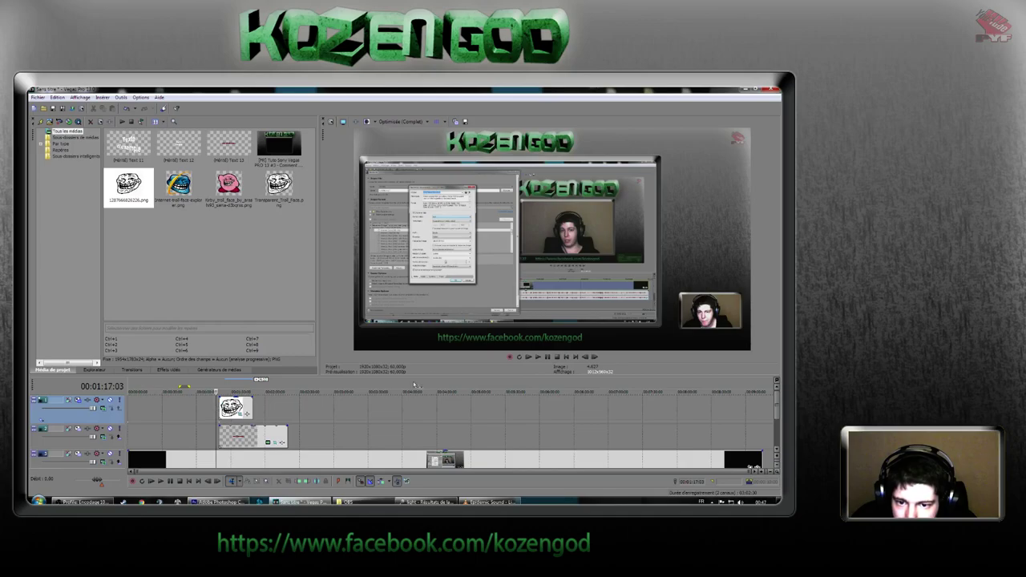
click(538, 357)
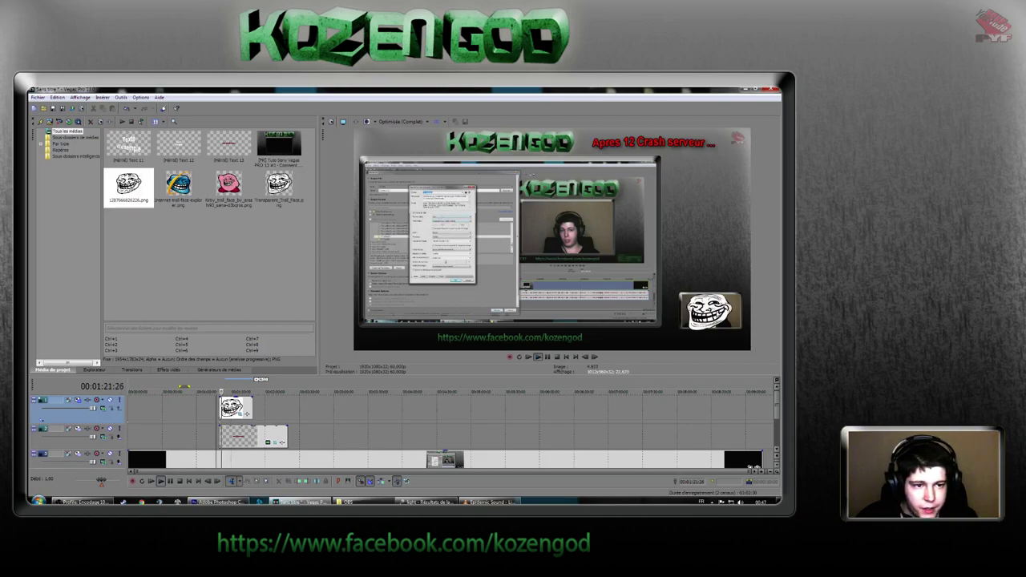
click(557, 359)
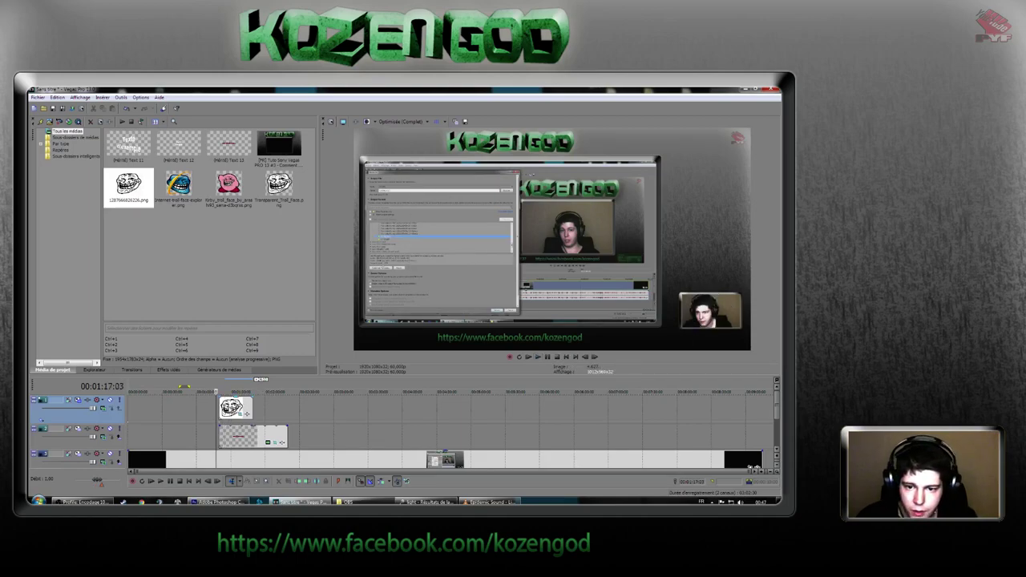
Animate the troll face with Track Motion, from above the webcam inset at 00:01:19:25 down onto the inset at 00:01:33:15.
click(228, 408)
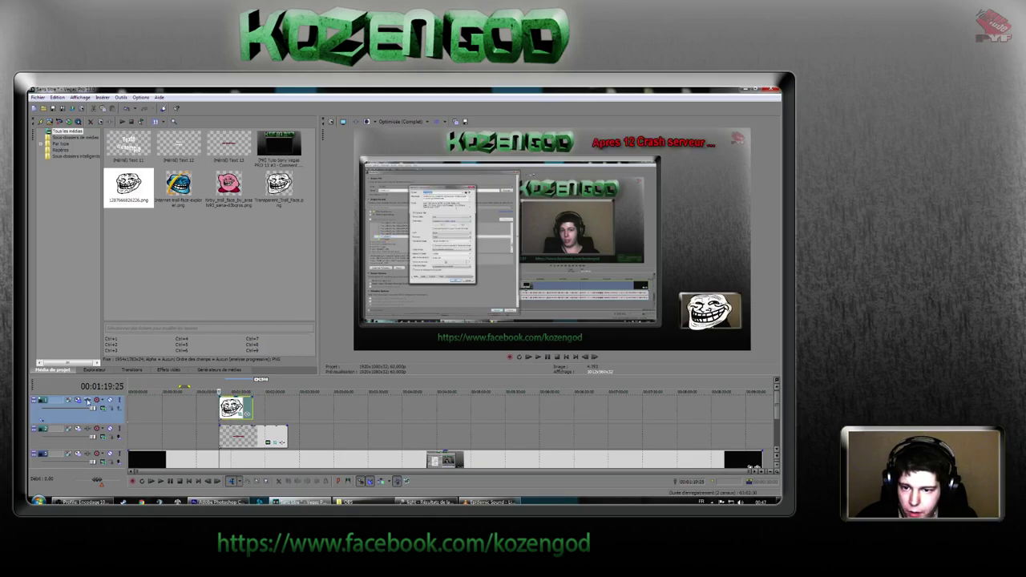
click(77, 403)
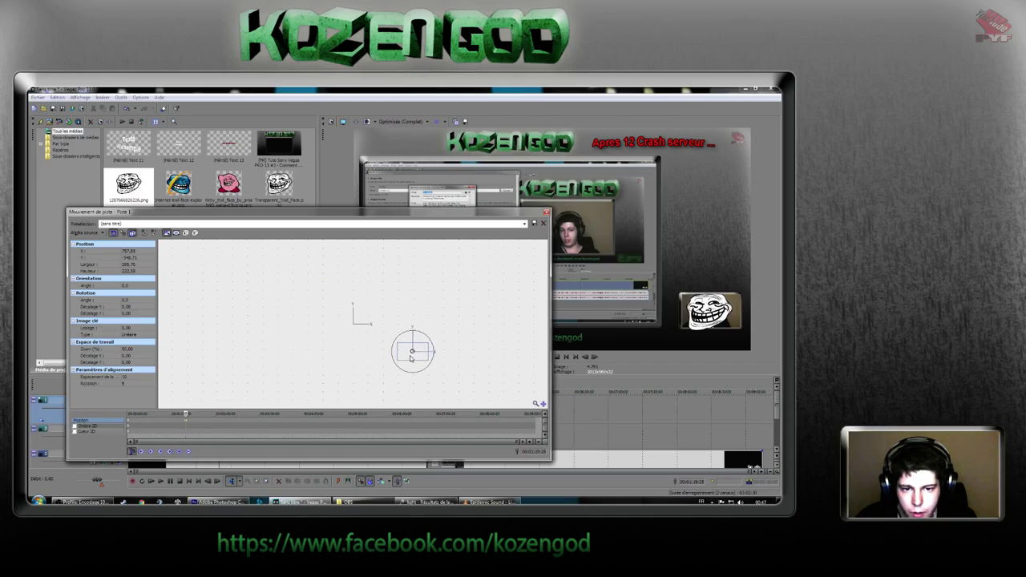
drag(413, 358, 408, 317)
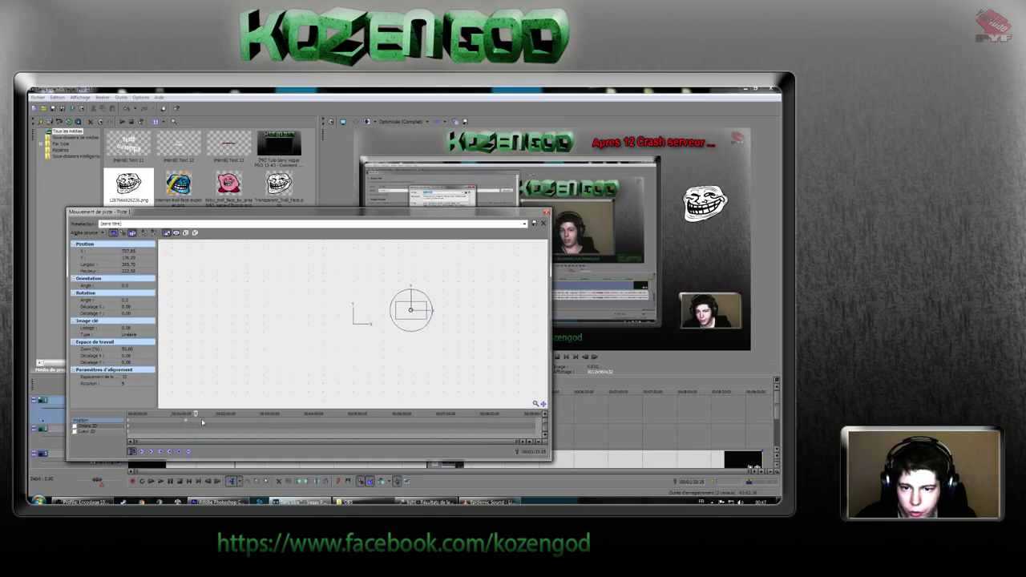
drag(406, 317, 407, 359)
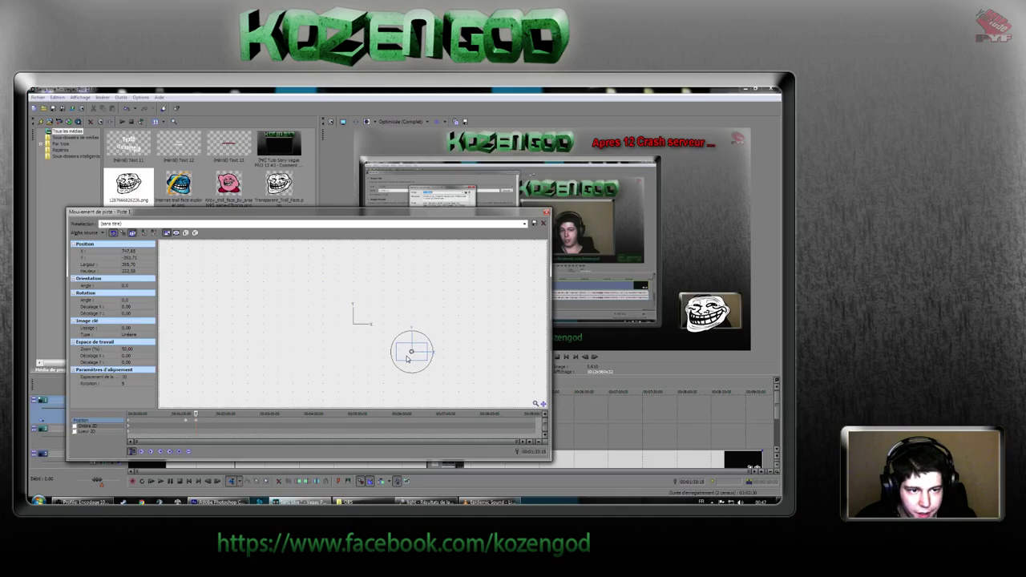
click(545, 213)
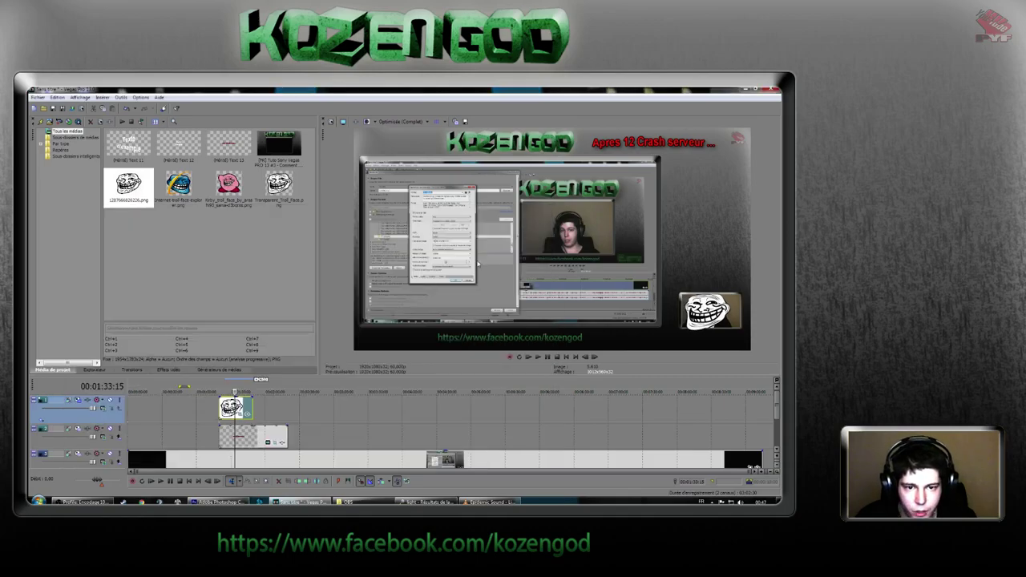
Play from just before the troll face event to check its Track Motion descent toward the webcam inset.
click(227, 408)
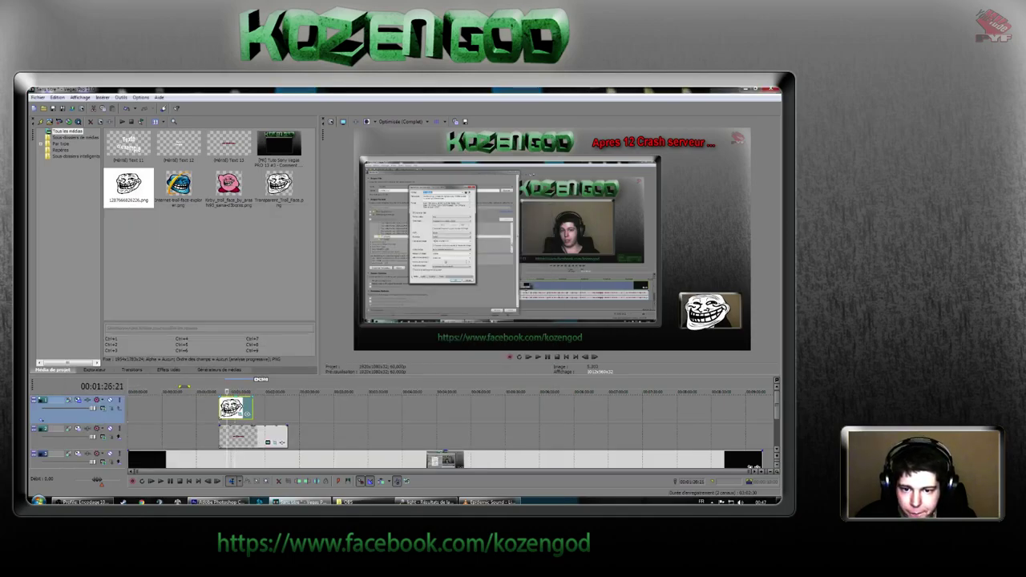
click(219, 408)
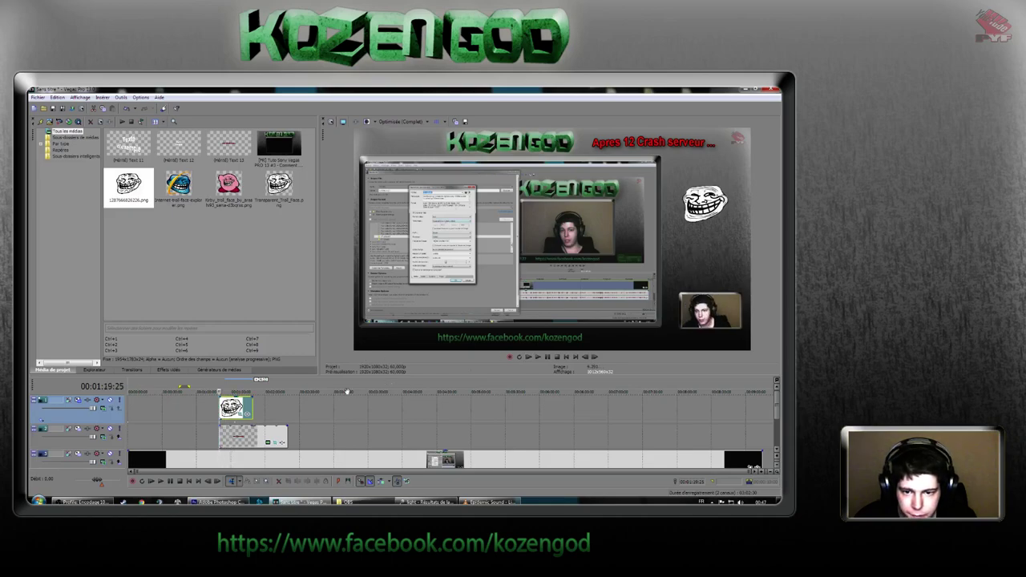
click(215, 410)
key(space)
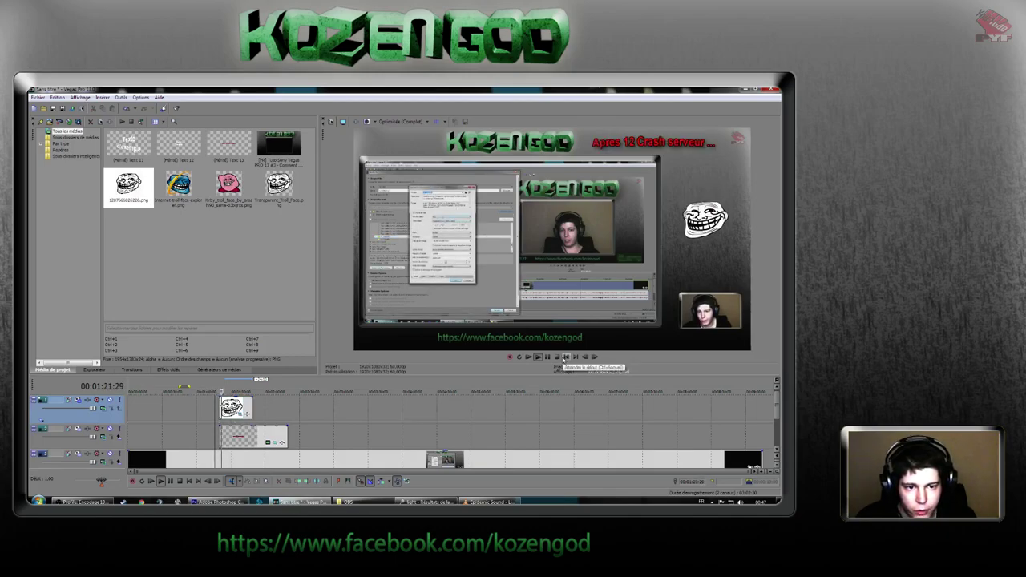
Stop playback and speed up the troll face's Track Motion descent by moving its end keyframe close to the start keyframe at 00:01:19:25.
click(565, 357)
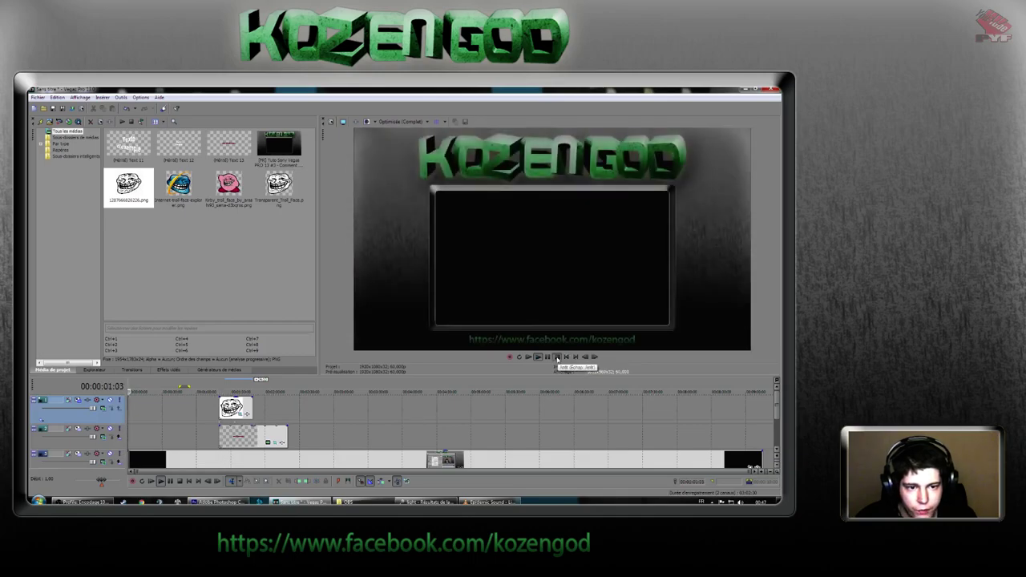
click(558, 358)
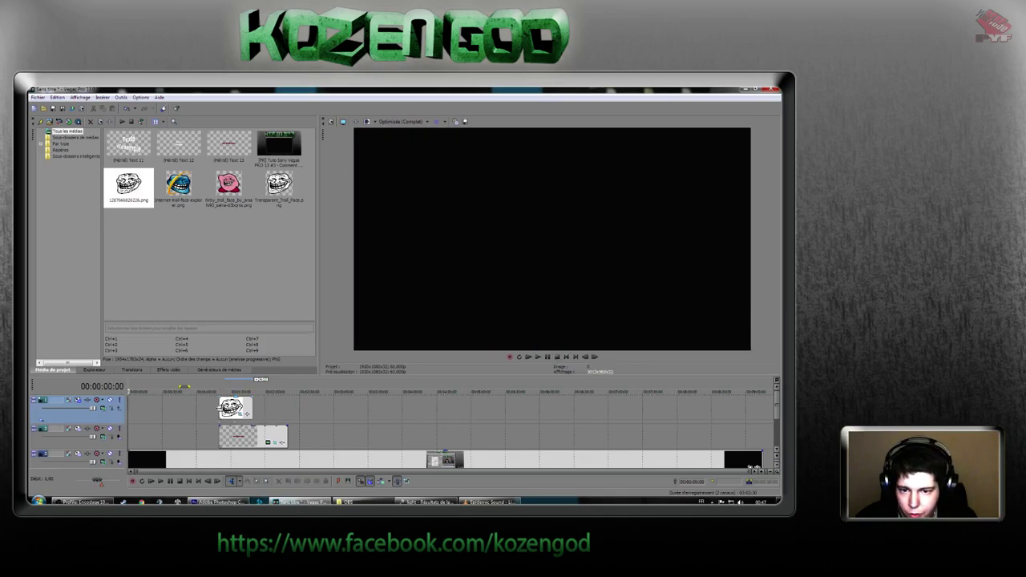
click(218, 408)
click(79, 400)
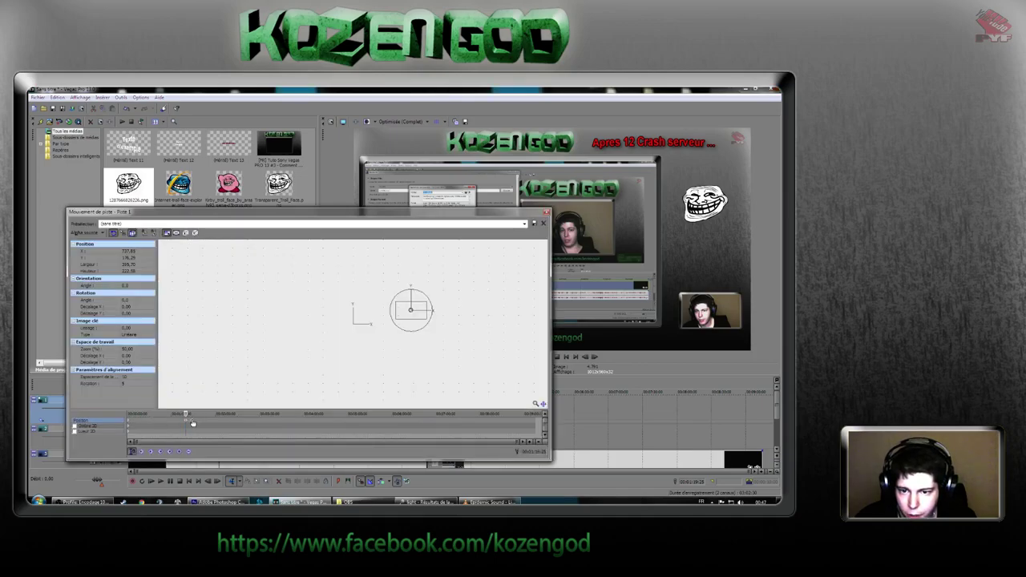
scroll(190, 424, up, 5)
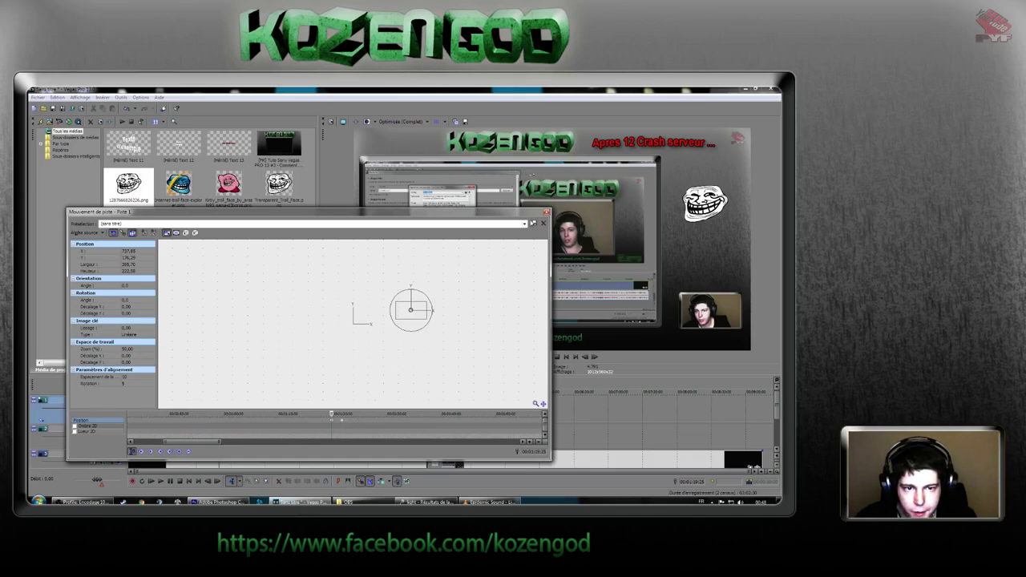
click(546, 212)
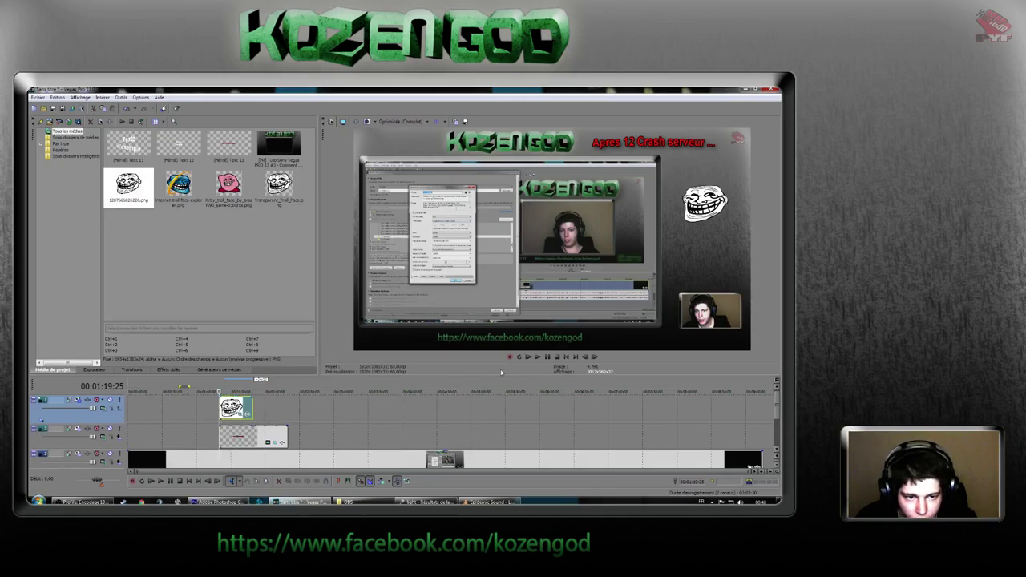
Play from 00:01:19:22, three frames before the troll face event, to check its faster descent toward the webcam inset.
click(585, 358)
click(584, 358)
click(584, 358)
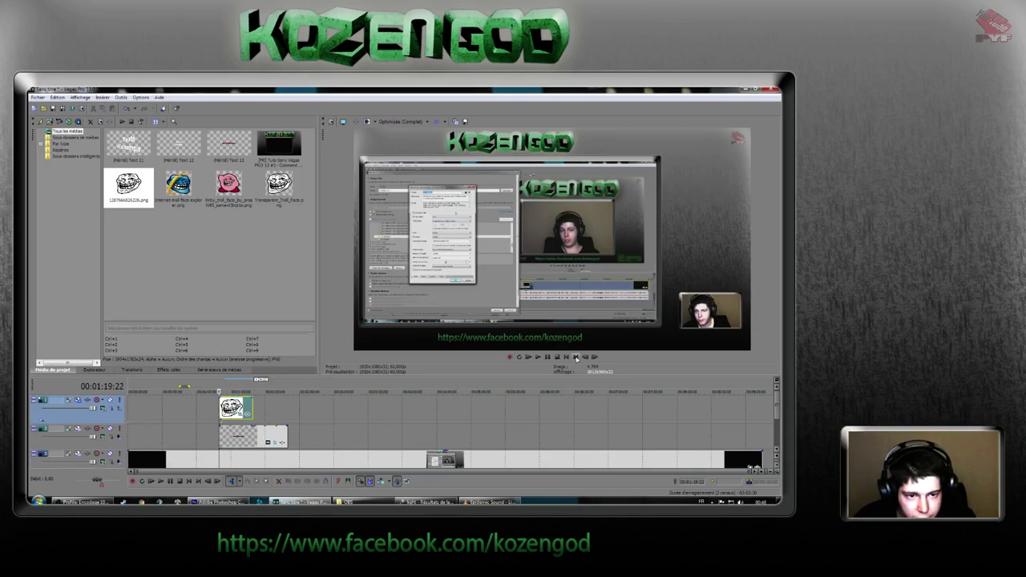
click(532, 359)
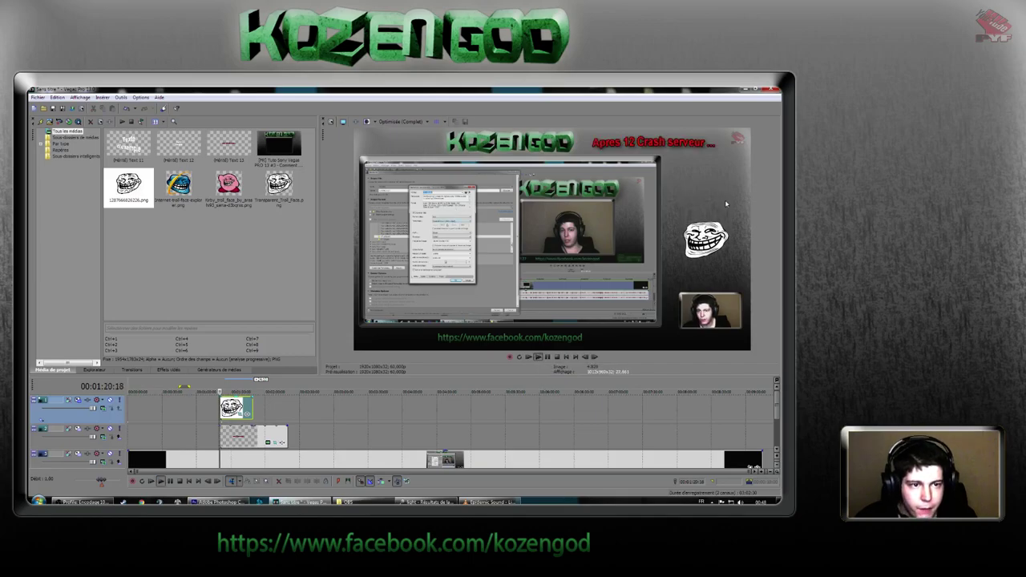